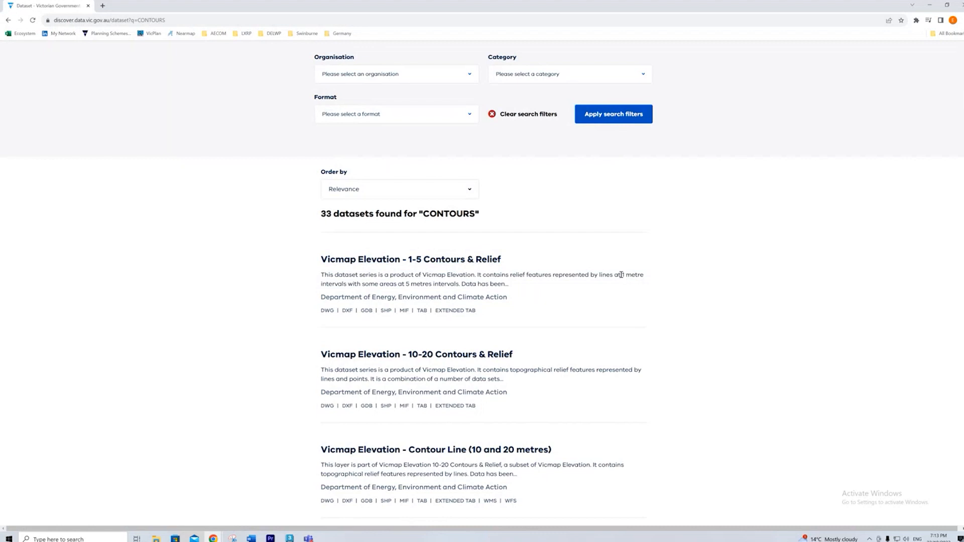
- Review the contour search results and open the Vicmap Elevation - 1-5 Contours & Relief dataset
{"action": "left_click_drag", "start_coordinate": [626, 277], "coordinate": [586, 296]}
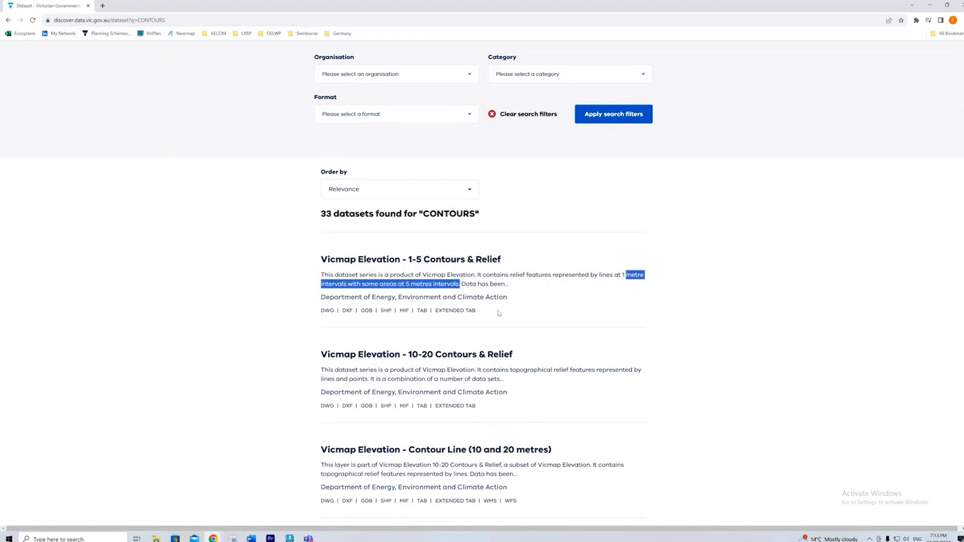
{"action": "scroll", "coordinate": [444, 331], "scroll_direction": "down", "scroll_amount": 1}
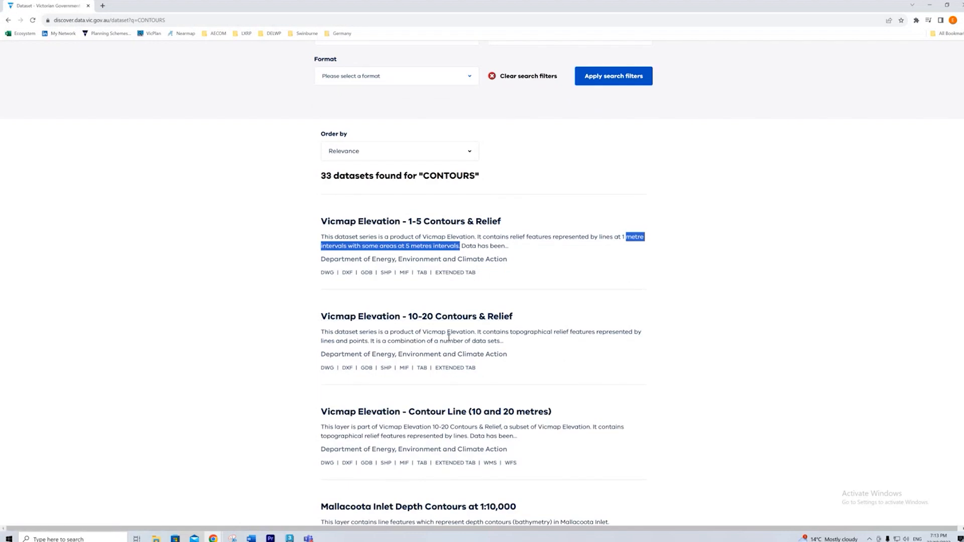
{"action": "scroll", "coordinate": [446, 362], "scroll_direction": "down", "scroll_amount": 1}
{"action": "scroll", "coordinate": [442, 255], "scroll_direction": "up", "scroll_amount": 1}
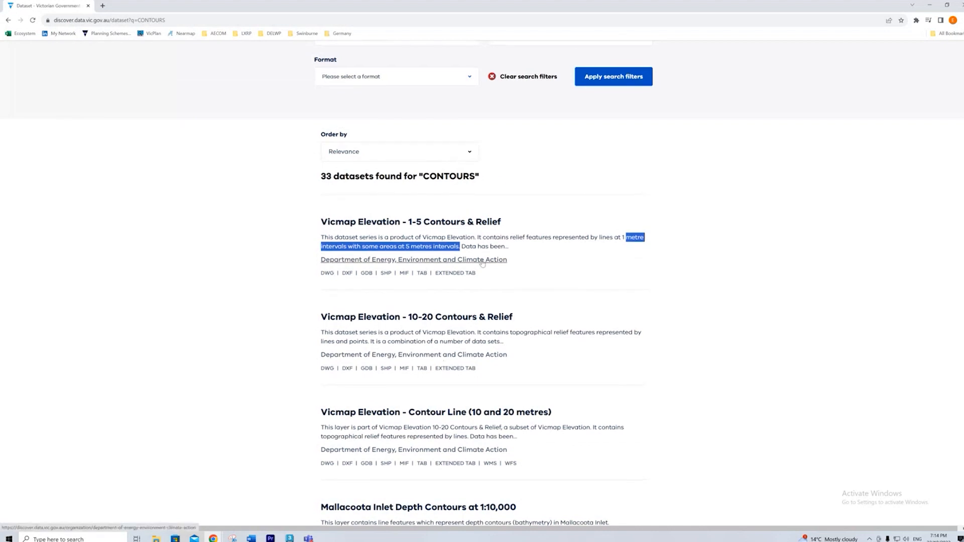
{"action": "scroll", "coordinate": [451, 257], "scroll_direction": "up", "scroll_amount": 2}
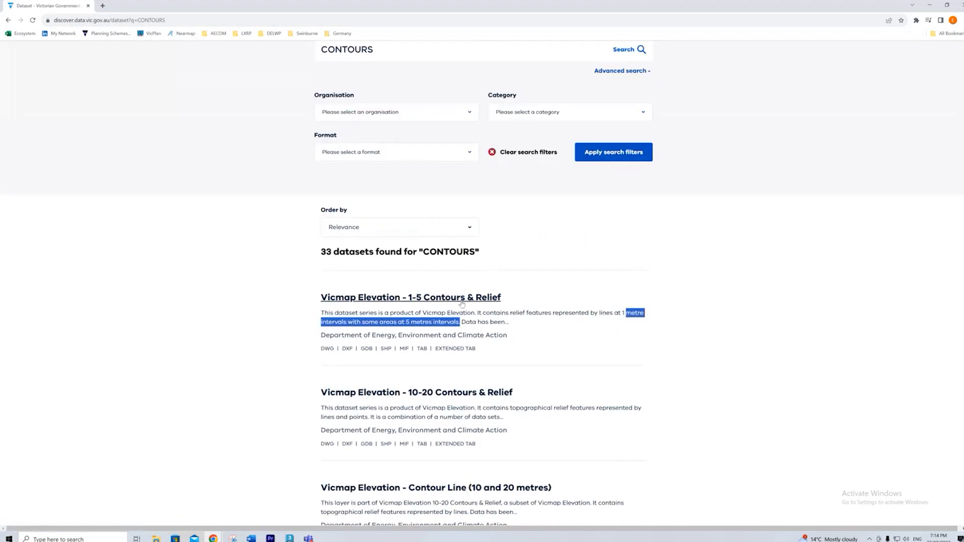
{"action": "left_click", "coordinate": [226, 300]}
{"action": "left_click", "coordinate": [341, 300]}
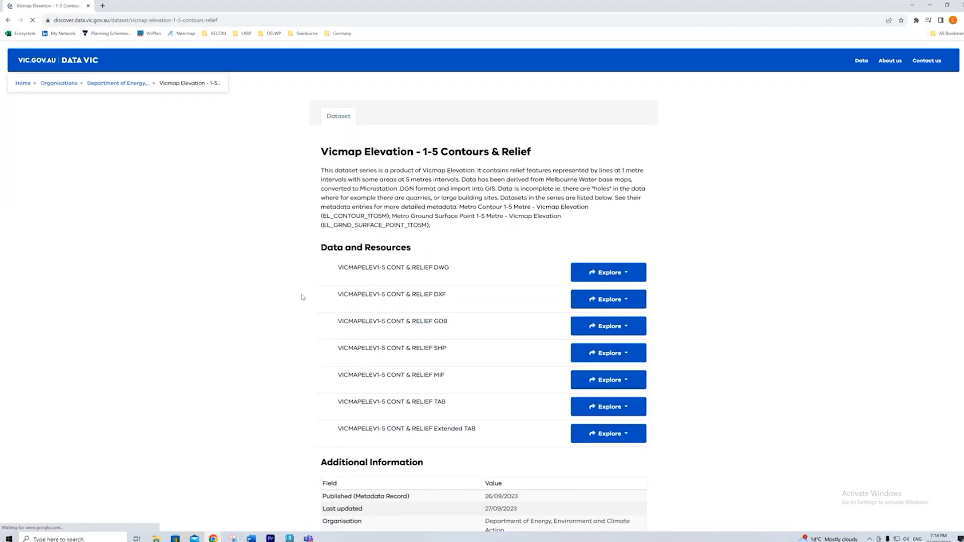
- Choose the download of the dataset's DWG resource and follow it through to its DataShare page
{"action": "left_click_drag", "start_coordinate": [451, 270], "coordinate": [433, 268]}
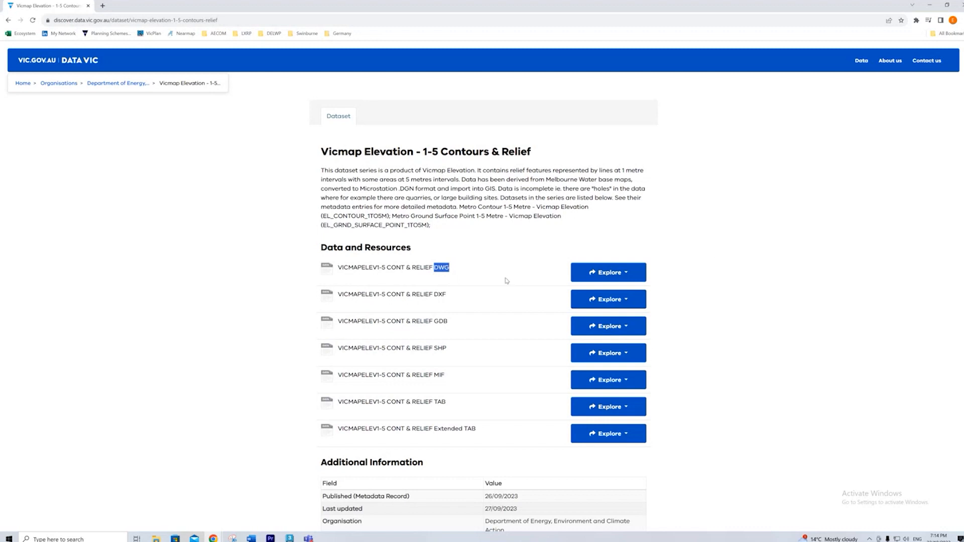
{"action": "left_click", "coordinate": [605, 274]}
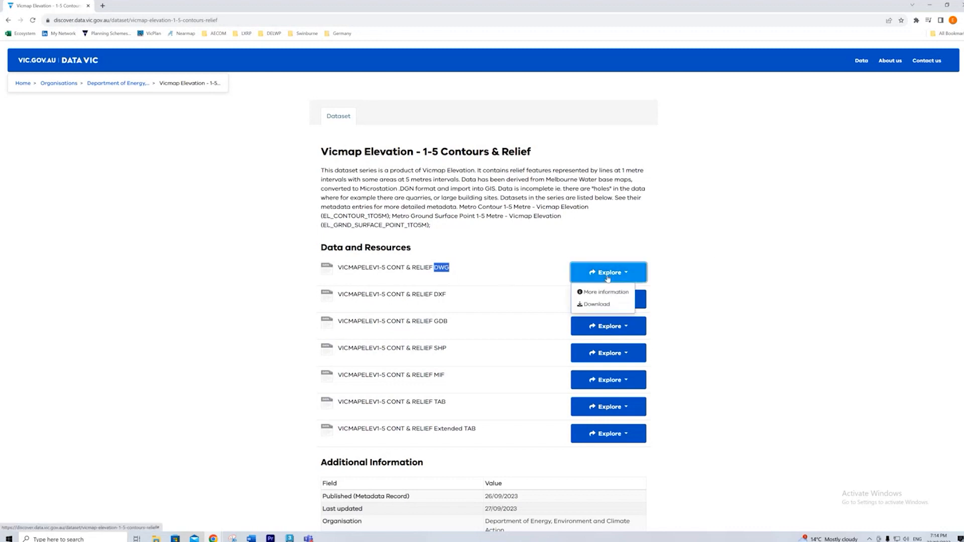
{"action": "left_click", "coordinate": [595, 305]}
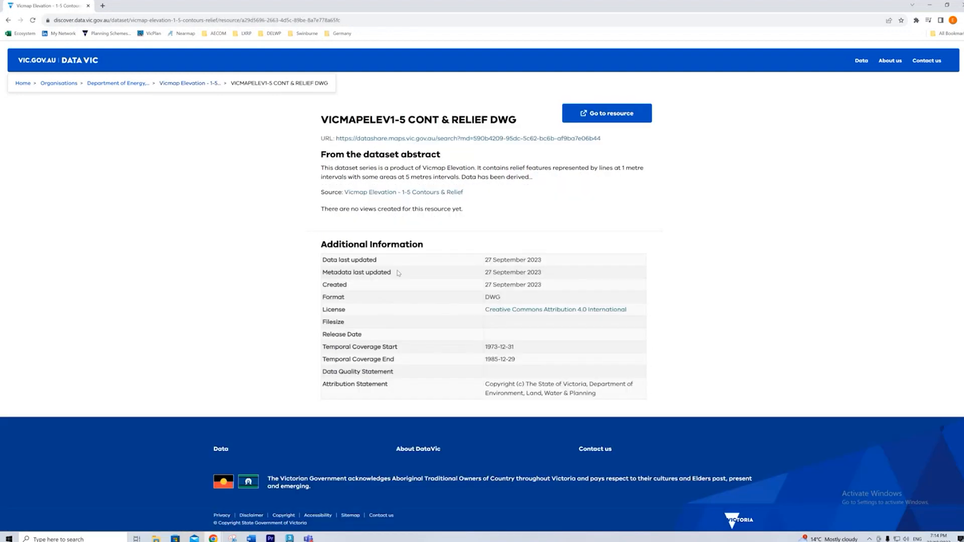
{"action": "left_click", "coordinate": [645, 117]}
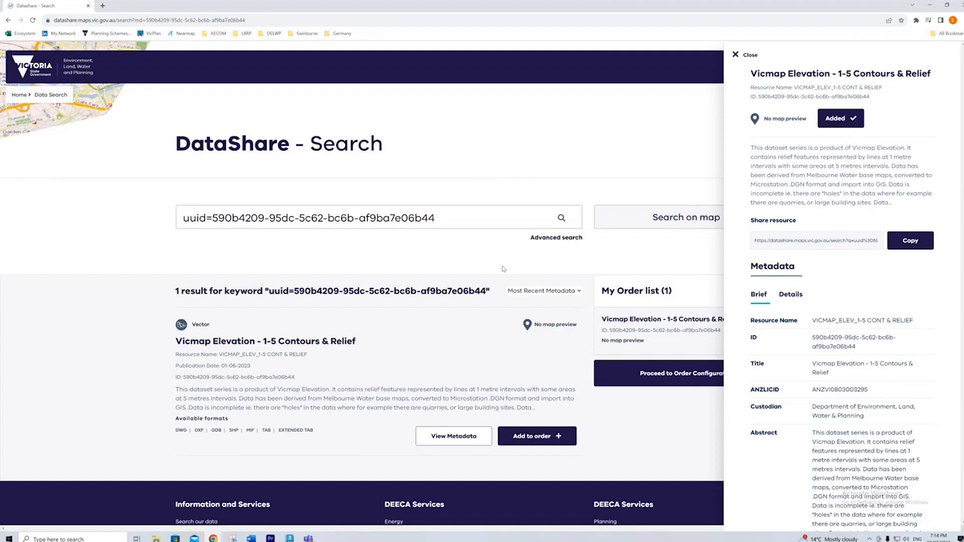
- Skim the dataset's metadata, close the details, and open the cart to configure the order
{"action": "scroll", "coordinate": [869, 342], "scroll_direction": "down", "scroll_amount": 5}
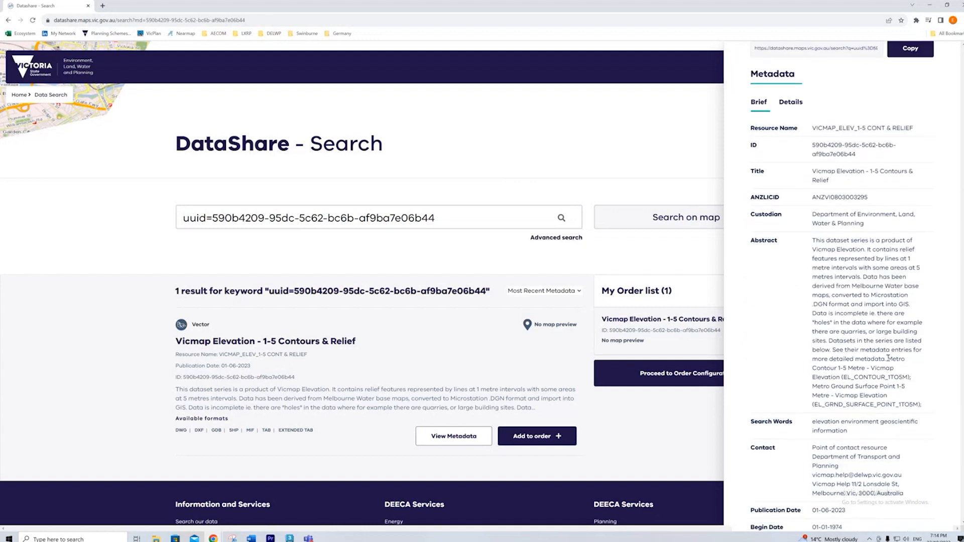
{"action": "scroll", "coordinate": [869, 342], "scroll_direction": "up", "scroll_amount": 2}
{"action": "scroll", "coordinate": [868, 342], "scroll_direction": "up", "scroll_amount": 3}
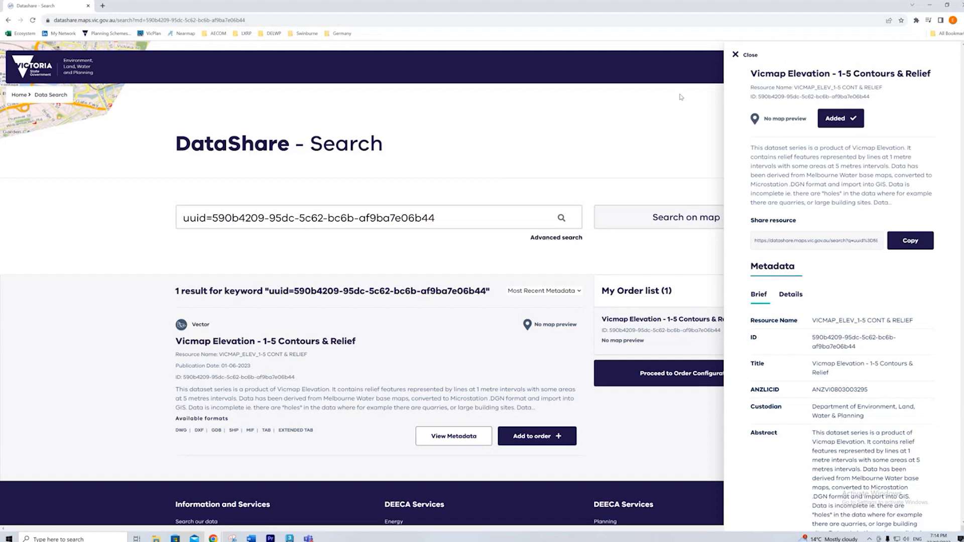
{"action": "left_click", "coordinate": [738, 55]}
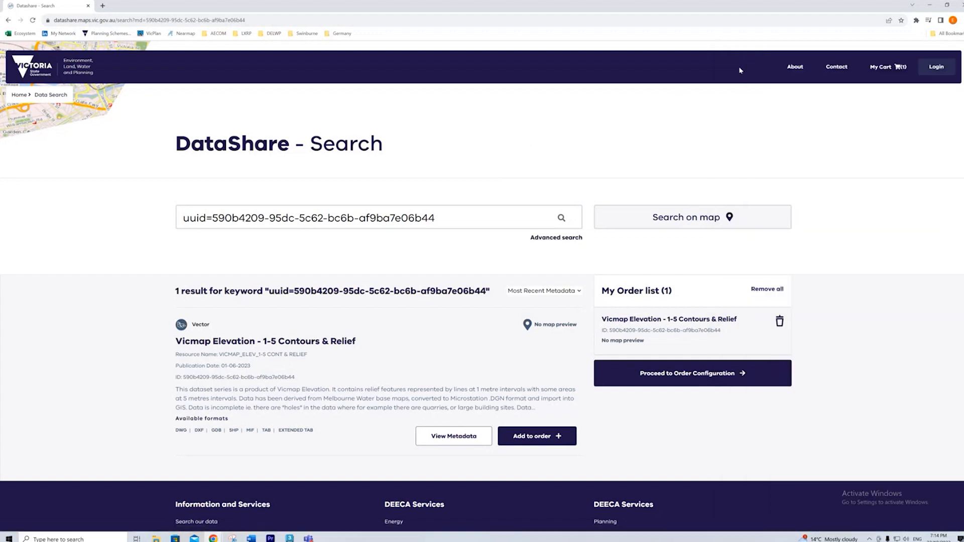
{"action": "left_click", "coordinate": [883, 67]}
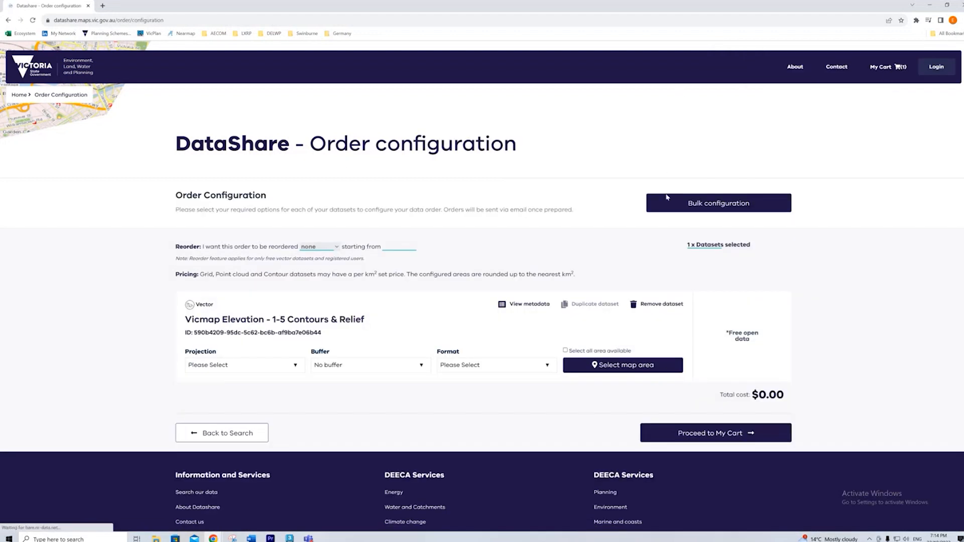
- Set the dataset's projection to Geographicals on GDA2020 and its format to AutoCAD DWG file
{"action": "scroll", "coordinate": [428, 197], "scroll_direction": "down", "scroll_amount": 1}
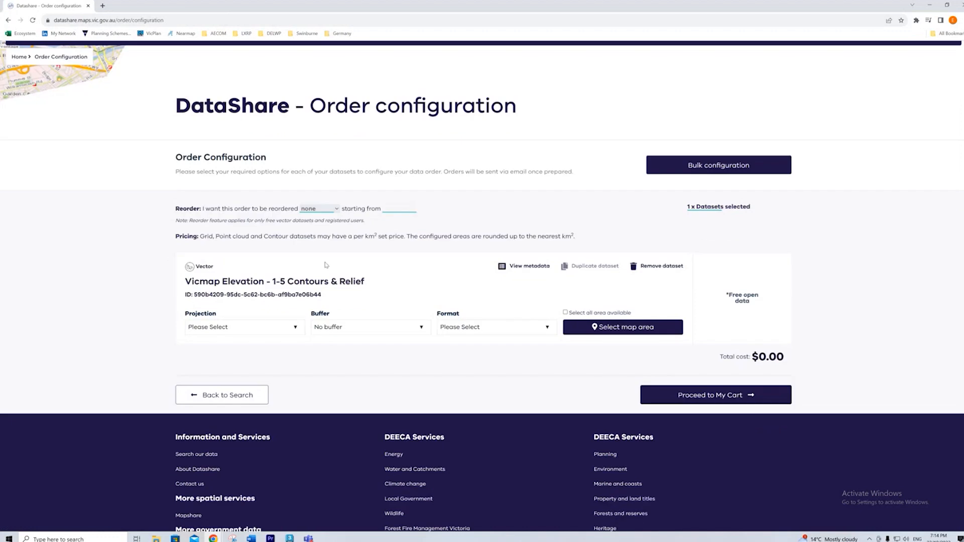
{"action": "left_click", "coordinate": [259, 329]}
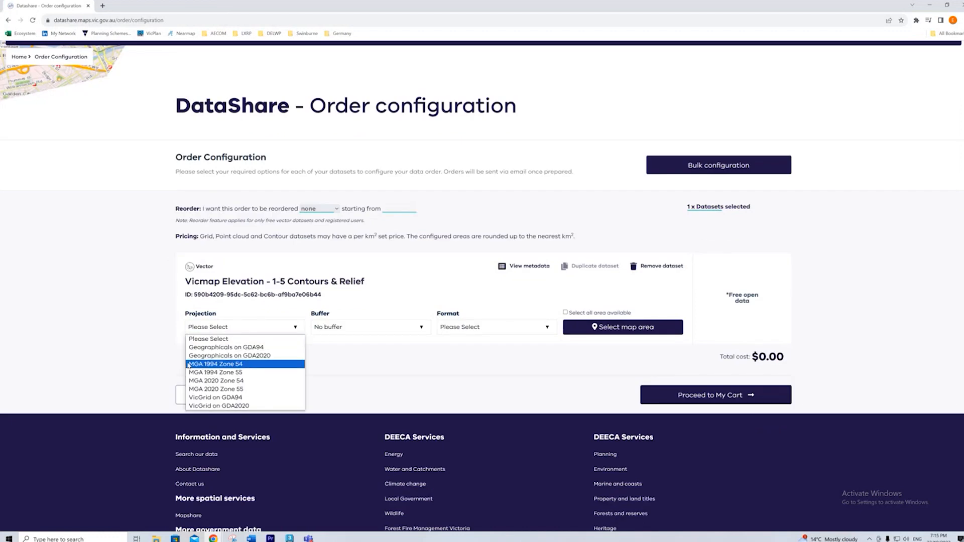
{"action": "left_click", "coordinate": [265, 357]}
{"action": "left_click", "coordinate": [361, 327]}
{"action": "left_click", "coordinate": [381, 327]}
{"action": "left_click", "coordinate": [476, 330]}
{"action": "left_click", "coordinate": [478, 347]}
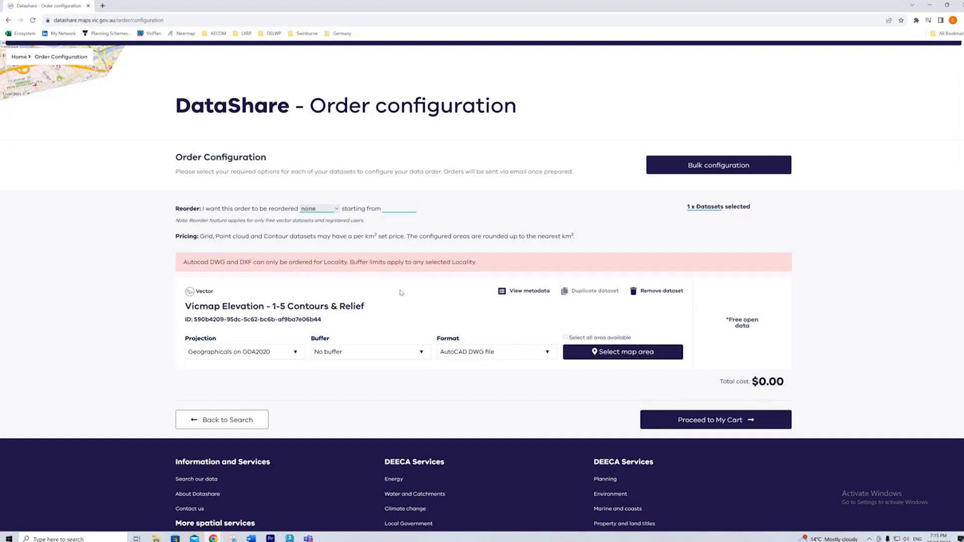
- Search the map areas for "FOOT" and apply Locality-FOOTSCRAY as the order's area
{"action": "left_click", "coordinate": [618, 353]}
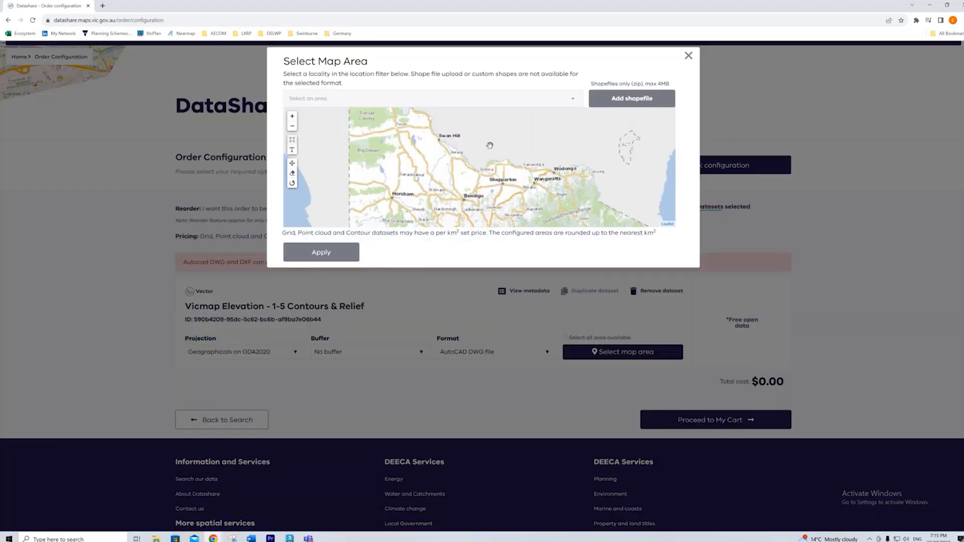
{"action": "left_click", "coordinate": [321, 99]}
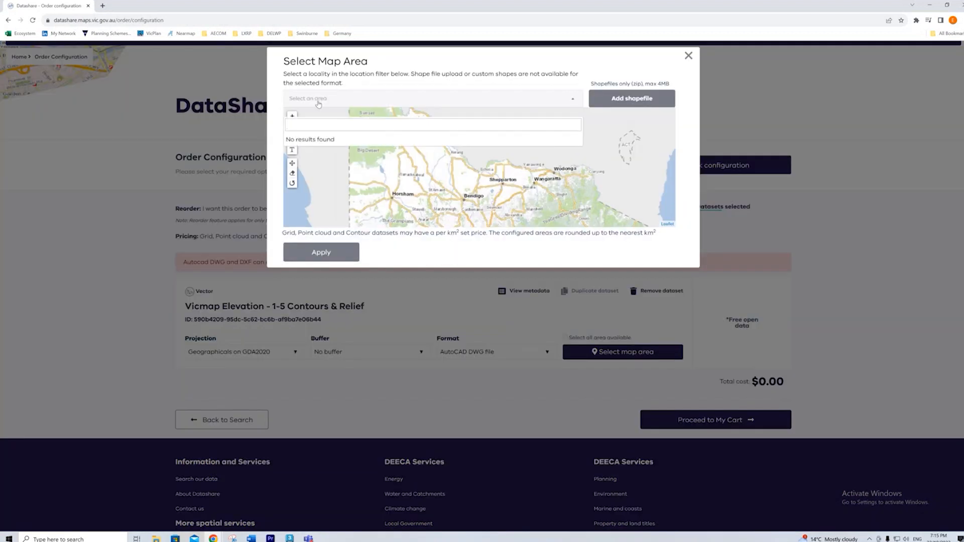
{"action": "type", "text": "FO"}
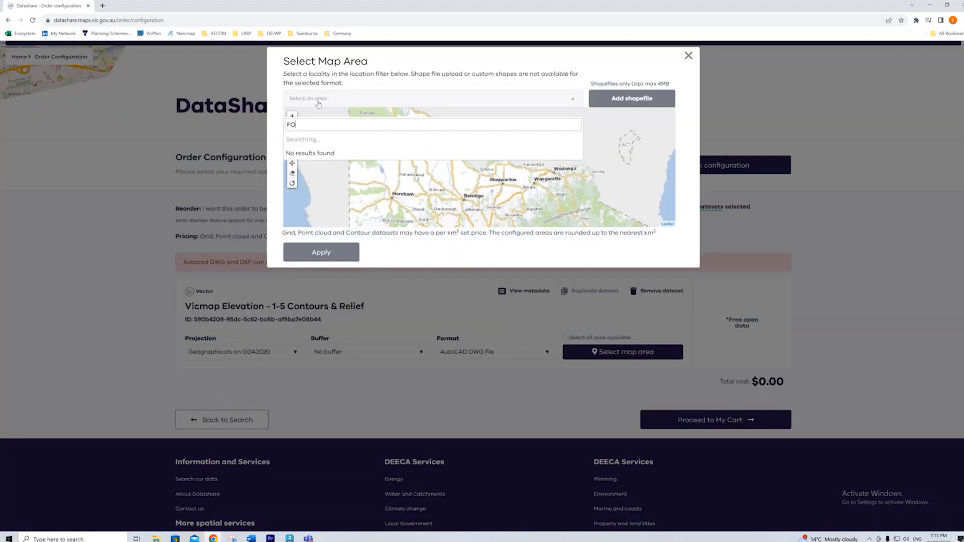
{"action": "type", "text": "OT"}
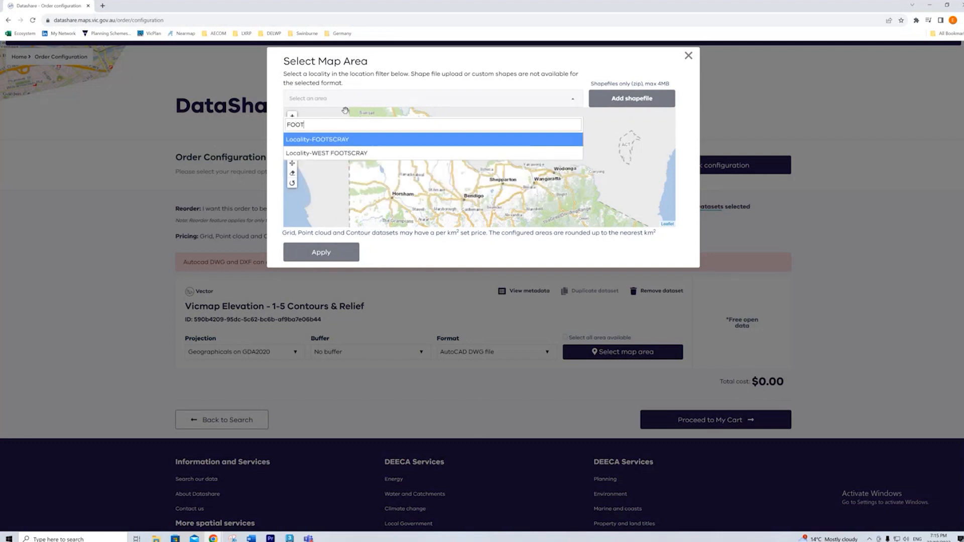
{"action": "left_click", "coordinate": [320, 139]}
{"action": "left_click", "coordinate": [318, 255]}
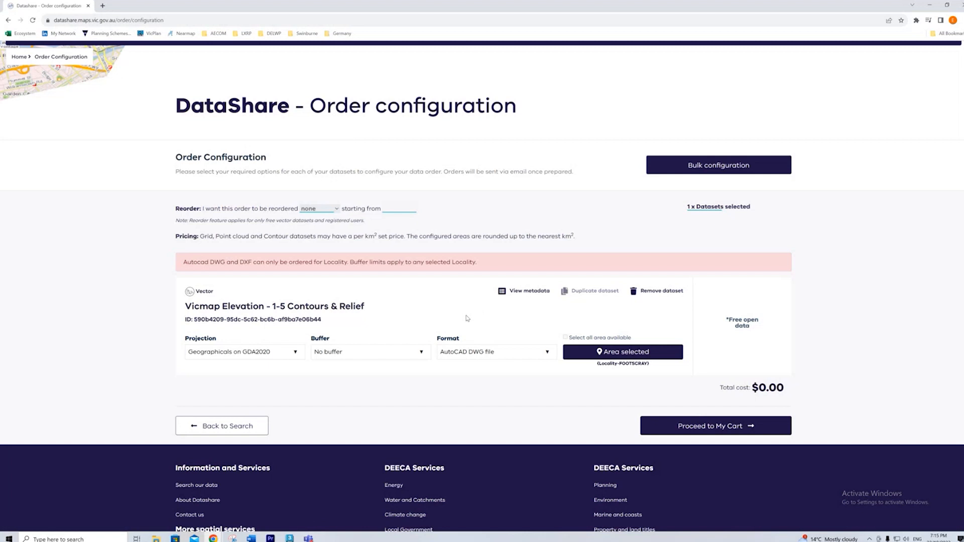
- Set the buffer around the selected locality to 1km
{"action": "left_click", "coordinate": [380, 356]}
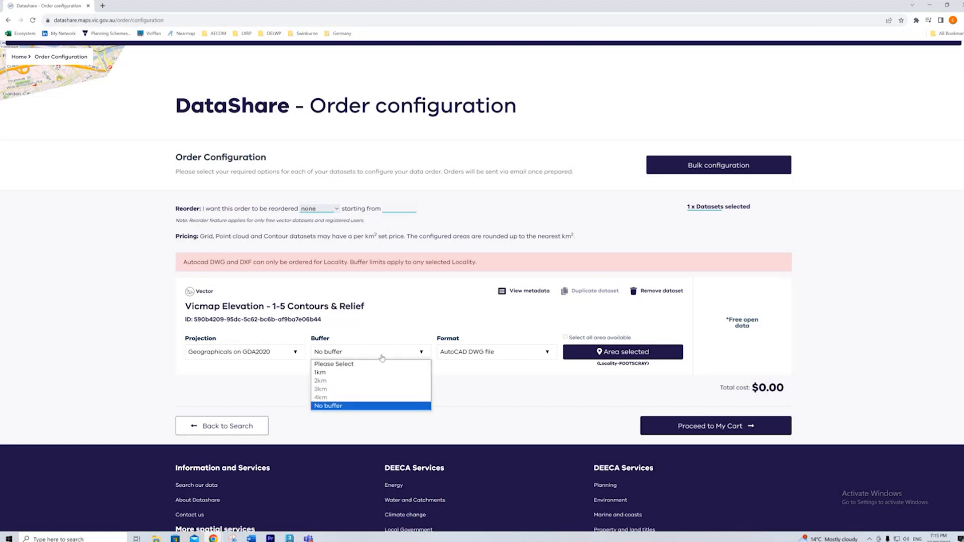
{"action": "left_click", "coordinate": [339, 373]}
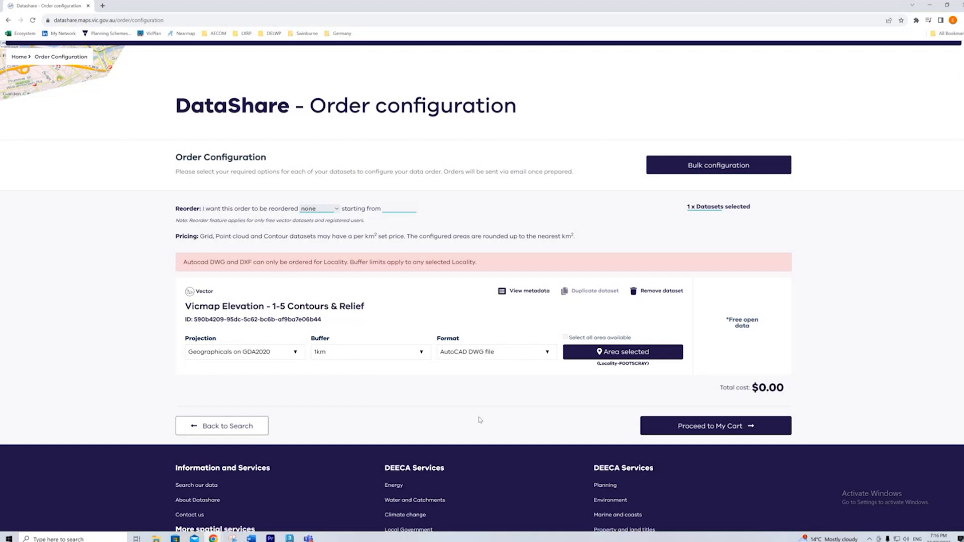
{"action": "left_click", "coordinate": [364, 356]}
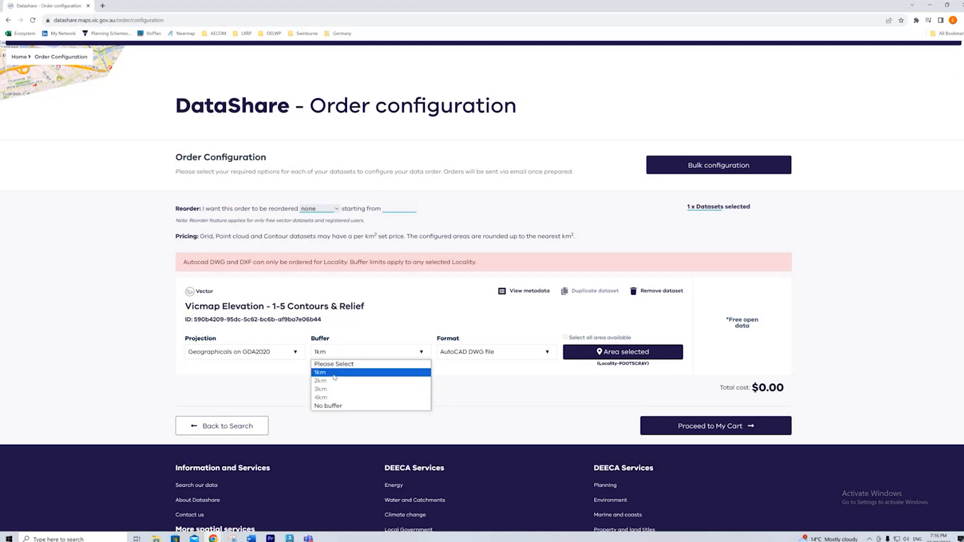
{"action": "left_click", "coordinate": [334, 374]}
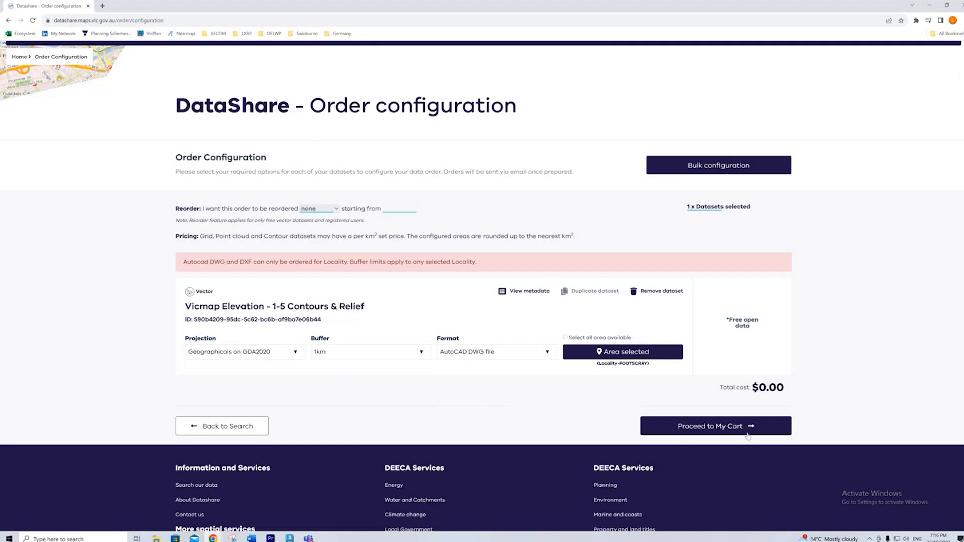
- Proceed through the cart to the customer details form and choose to continue as a guest
{"action": "left_click", "coordinate": [685, 430]}
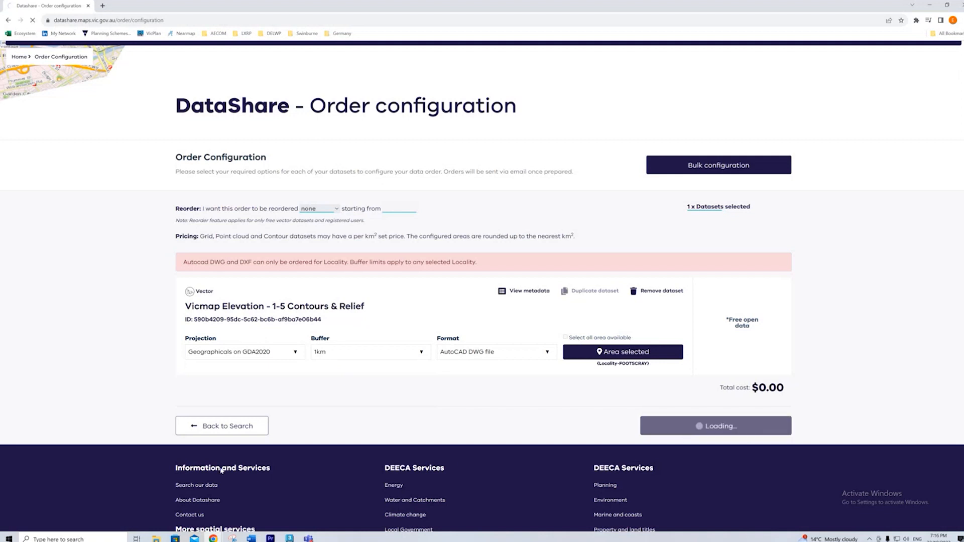
{"action": "left_click", "coordinate": [664, 400]}
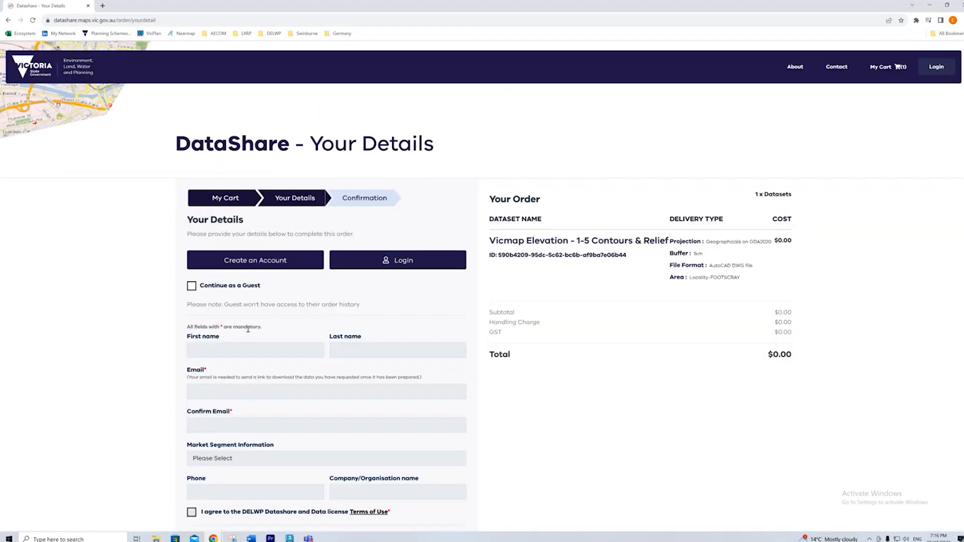
{"action": "scroll", "coordinate": [375, 246], "scroll_direction": "down", "scroll_amount": 2}
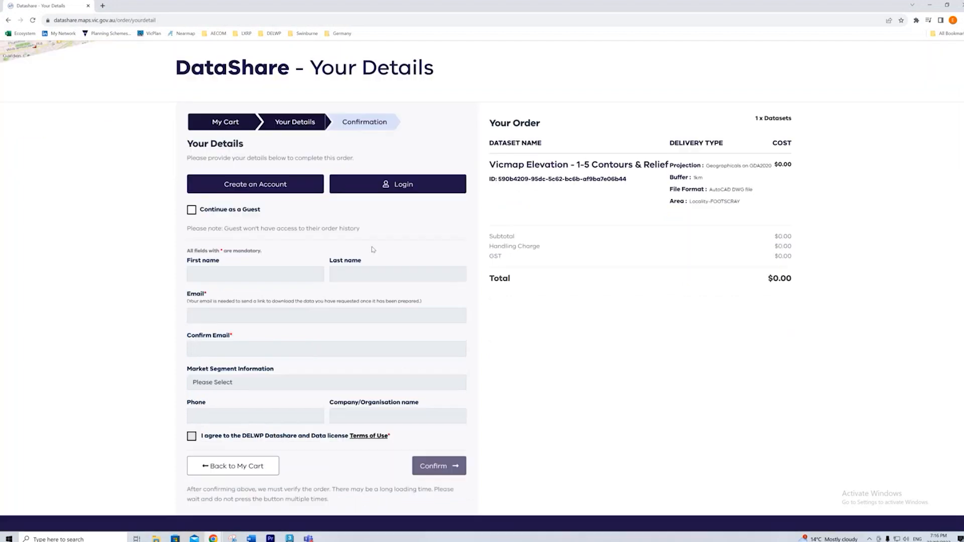
{"action": "left_click", "coordinate": [192, 211]}
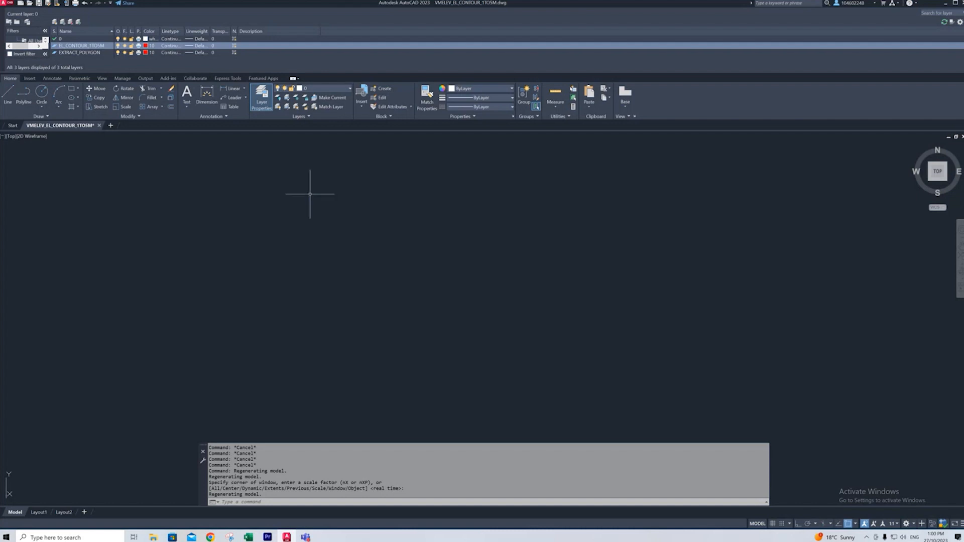
- In AutoCAD, show the whole contour drawing and examine the extract boundary polygon and a contour line crossing its western edge
{"action": "left_click", "coordinate": [959, 263]}
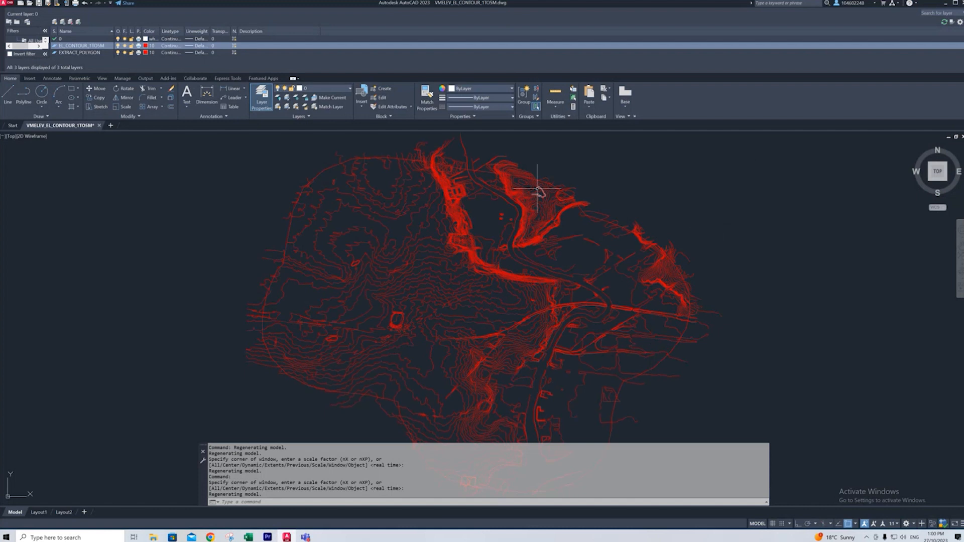
{"action": "scroll", "coordinate": [537, 186], "scroll_direction": "down", "scroll_amount": 2}
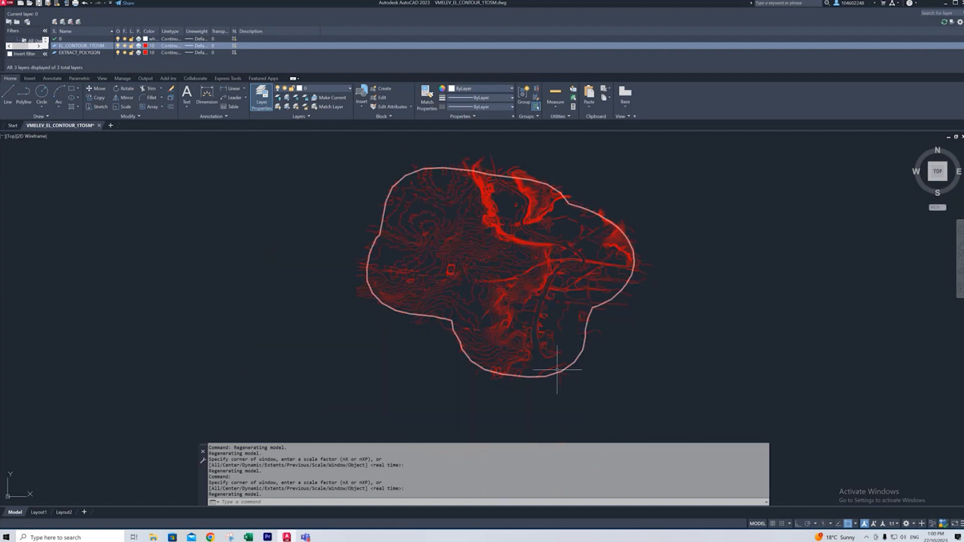
{"action": "left_click", "coordinate": [517, 377]}
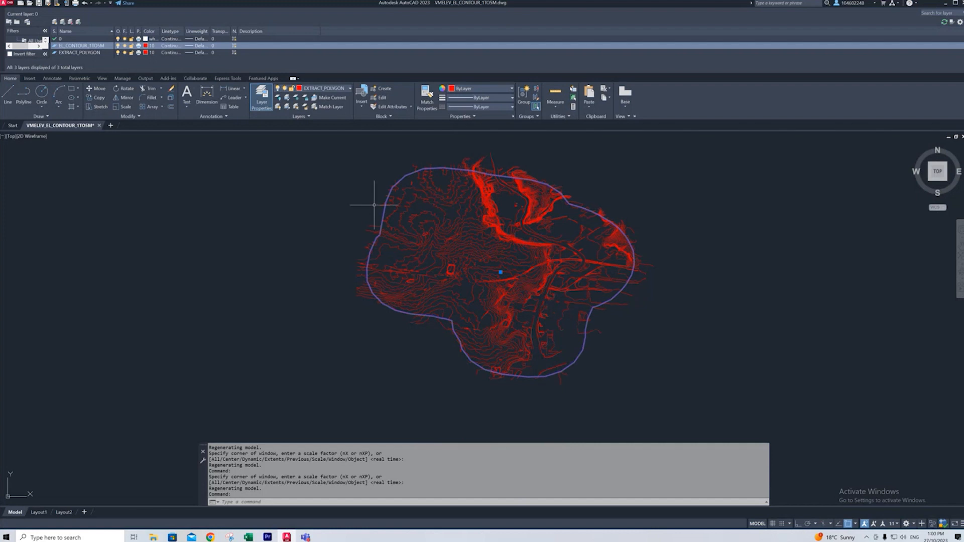
{"action": "scroll", "coordinate": [376, 232], "scroll_direction": "up", "scroll_amount": 4}
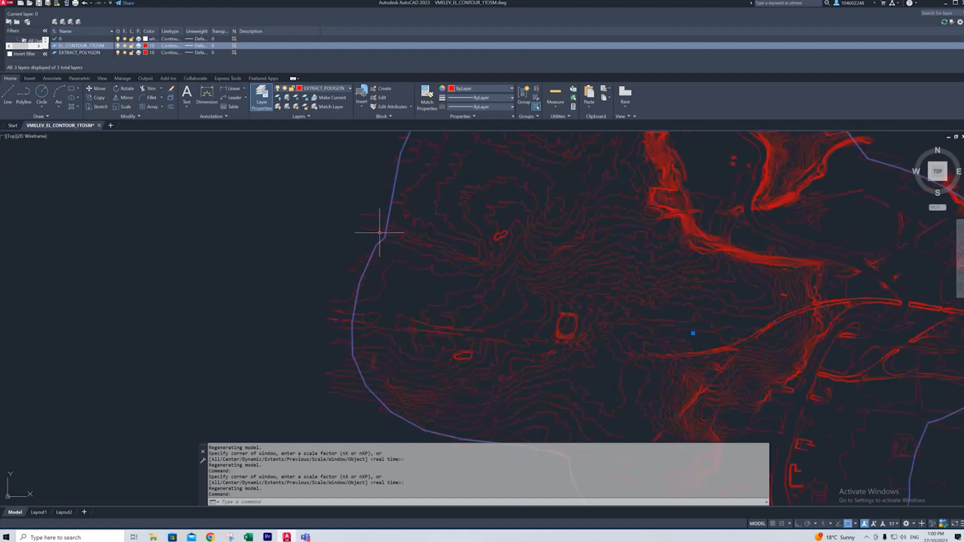
{"action": "key", "text": "Escape"}
{"action": "scroll", "coordinate": [401, 233], "scroll_direction": "up", "scroll_amount": 5}
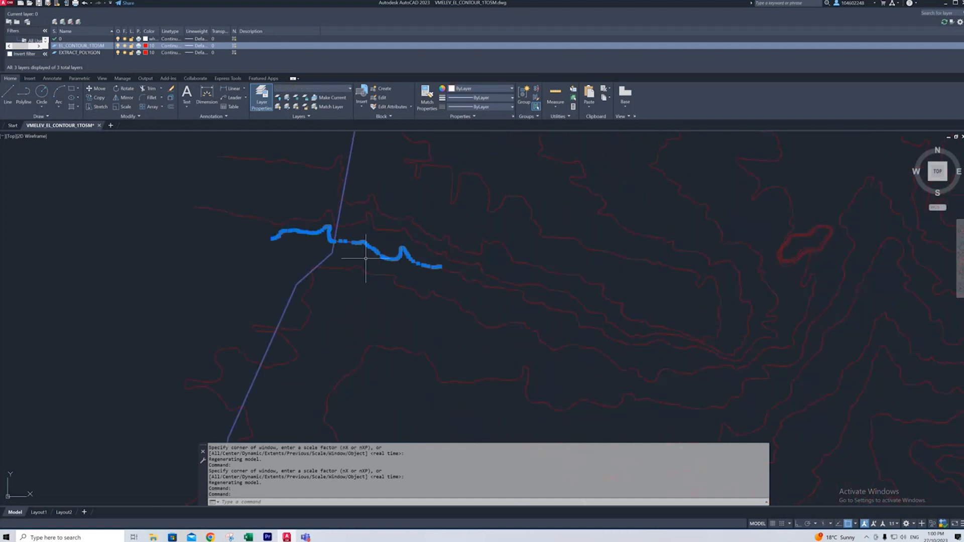
{"action": "left_click", "coordinate": [382, 215]}
{"action": "scroll", "coordinate": [382, 215], "scroll_direction": "down", "scroll_amount": 5}
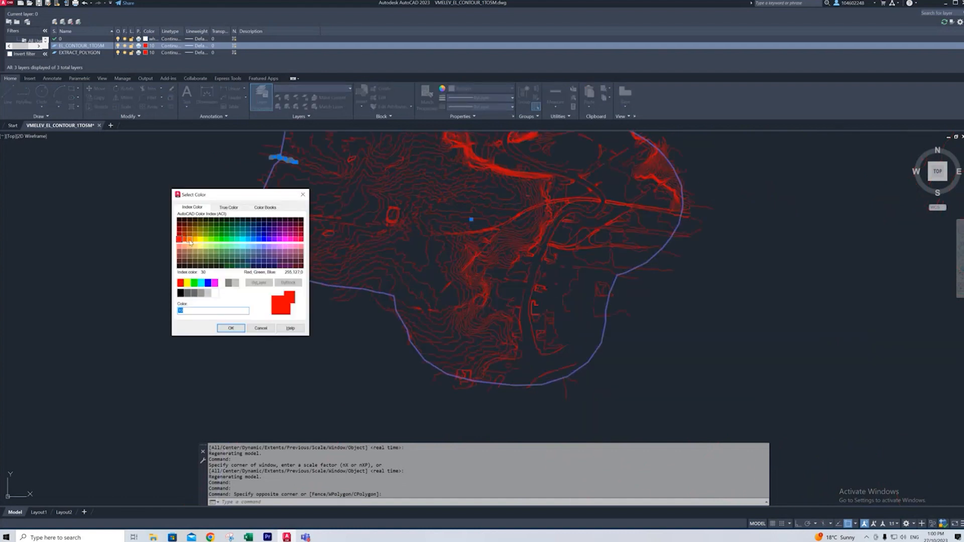
- Set the colour of the EL_CONTOUR_1TO5M layer to index colour 30 and clear the current selection
{"action": "left_click", "coordinate": [189, 239]}
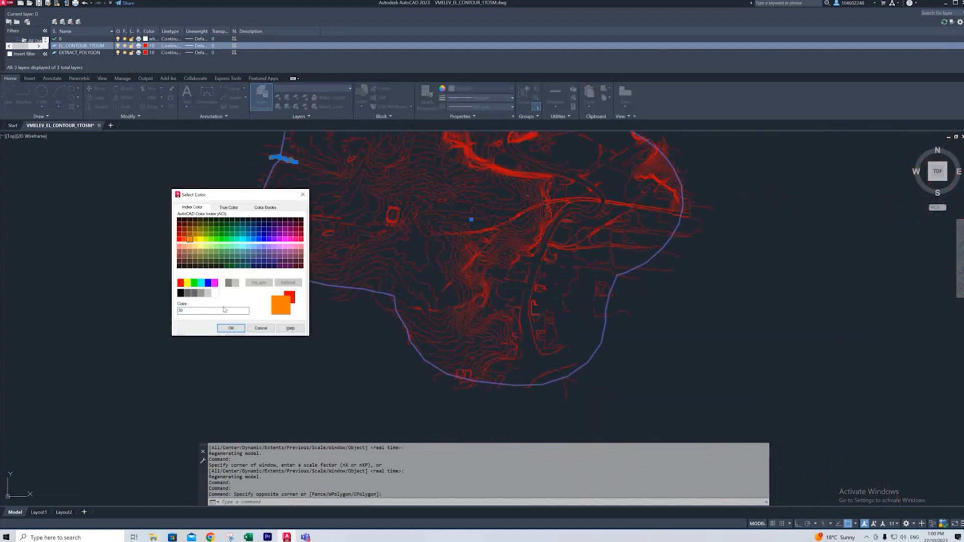
{"action": "left_click", "coordinate": [231, 328]}
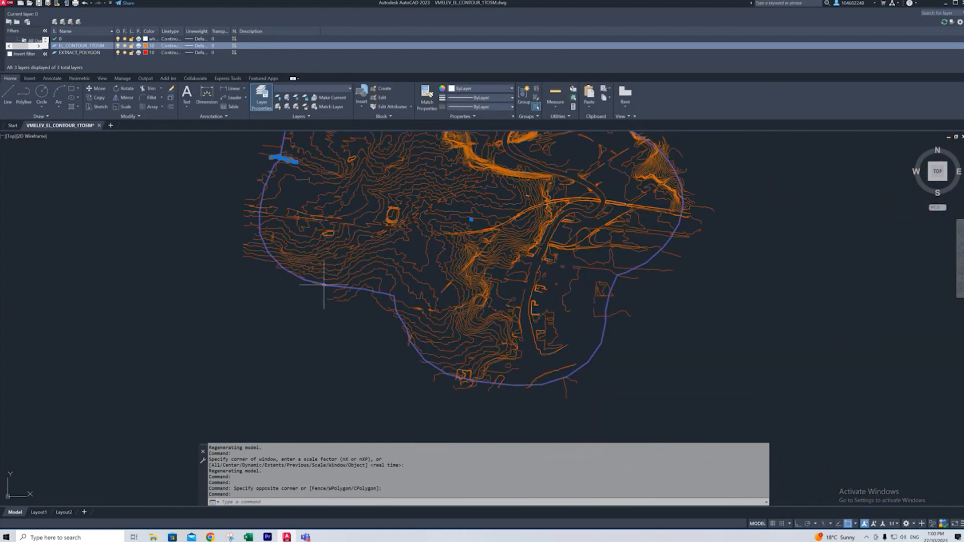
{"action": "scroll", "coordinate": [339, 247], "scroll_direction": "down", "scroll_amount": 3}
{"action": "left_click", "coordinate": [626, 231]}
{"action": "key", "text": "Escape"}
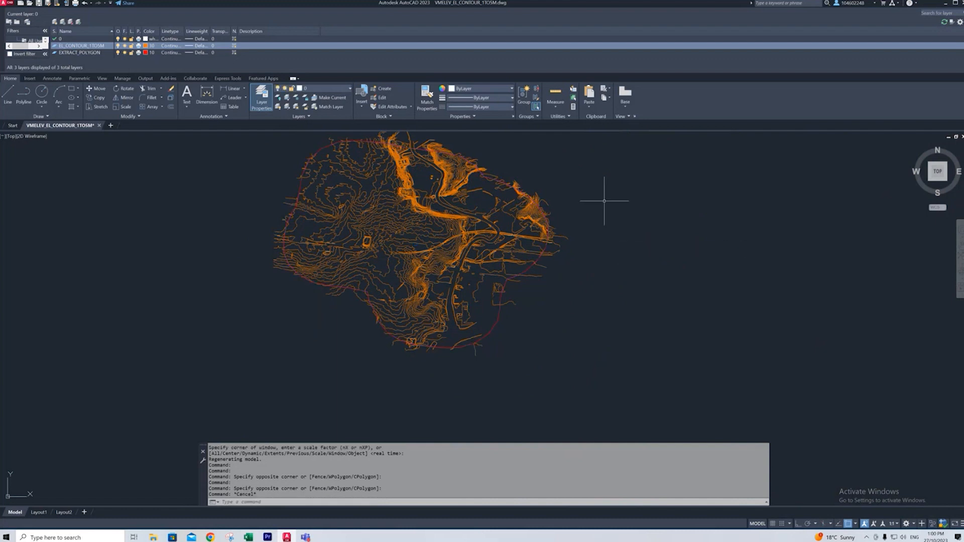
- Turn off the EXTRACT_POLYGON layer and make EL_CONTOUR_1TO5M the current layer
{"action": "left_click", "coordinate": [118, 52]}
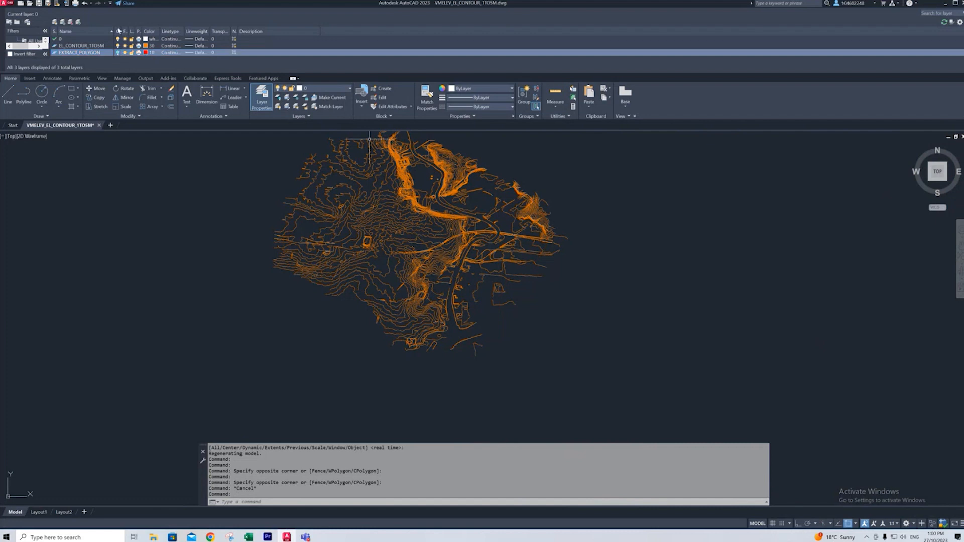
{"action": "left_click", "coordinate": [118, 39]}
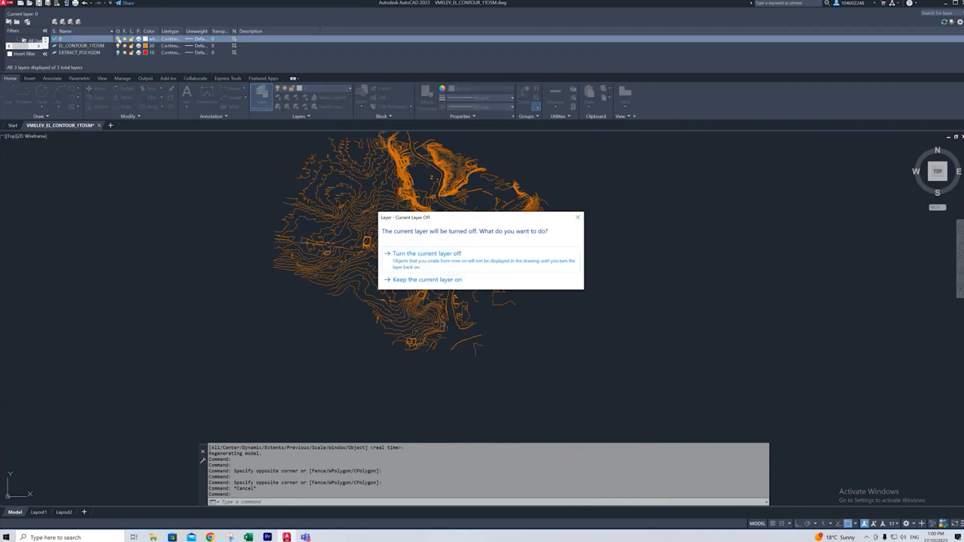
{"action": "left_click", "coordinate": [578, 218]}
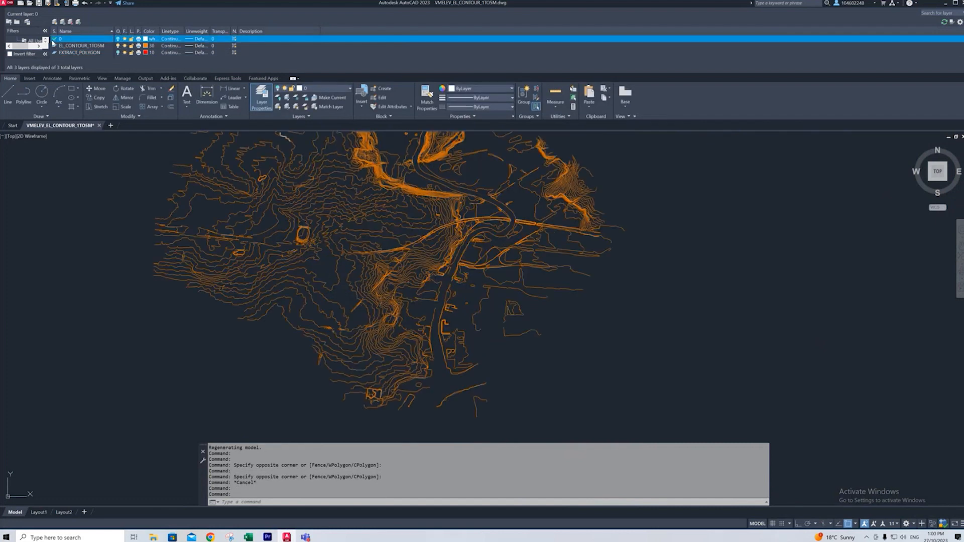
{"action": "left_click", "coordinate": [59, 46]}
{"action": "double_click", "coordinate": [65, 47]}
- Look at the drawing in the southwest isometric view, return to the top view and zoom to the drawing extents
{"action": "left_click", "coordinate": [930, 183]}
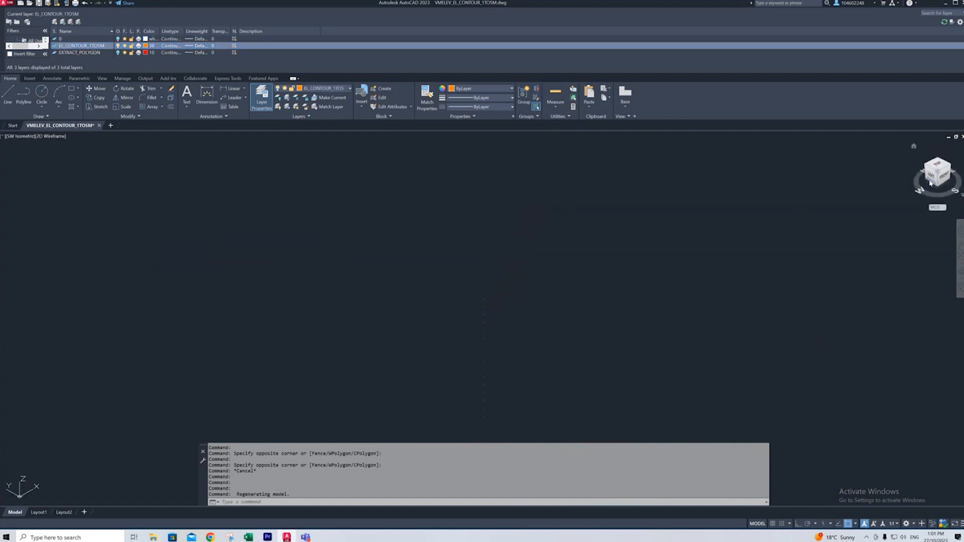
{"action": "scroll", "coordinate": [581, 221], "scroll_direction": "up", "scroll_amount": 3}
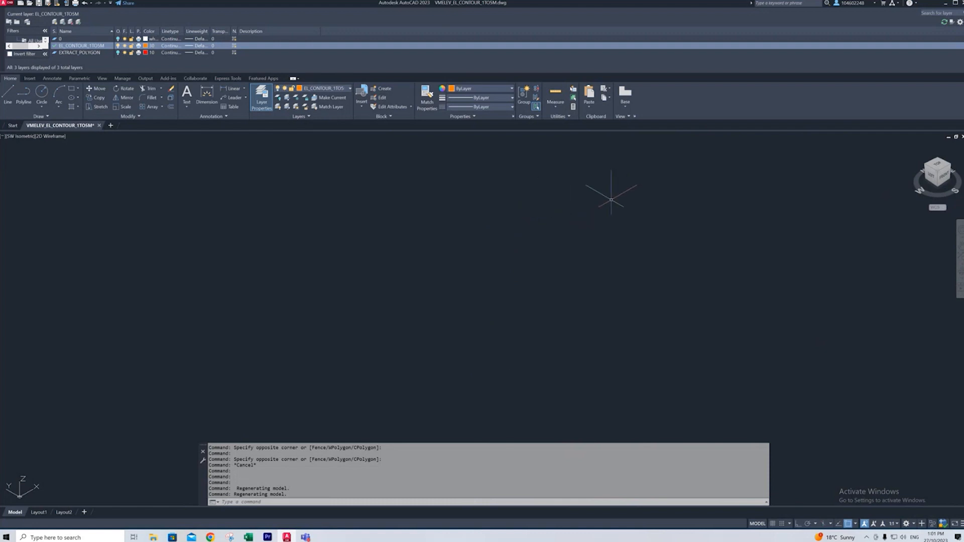
{"action": "left_click", "coordinate": [937, 166]}
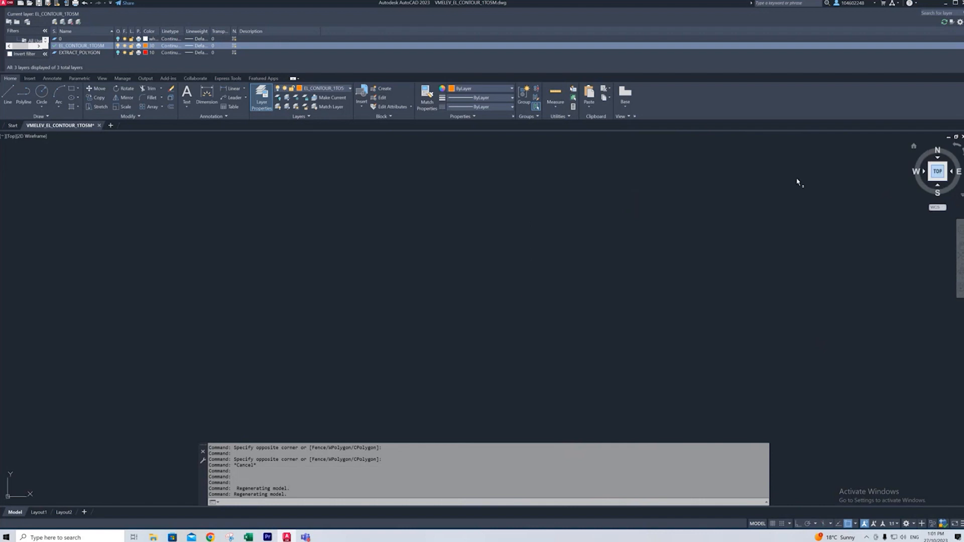
{"action": "left_click", "coordinate": [959, 257]}
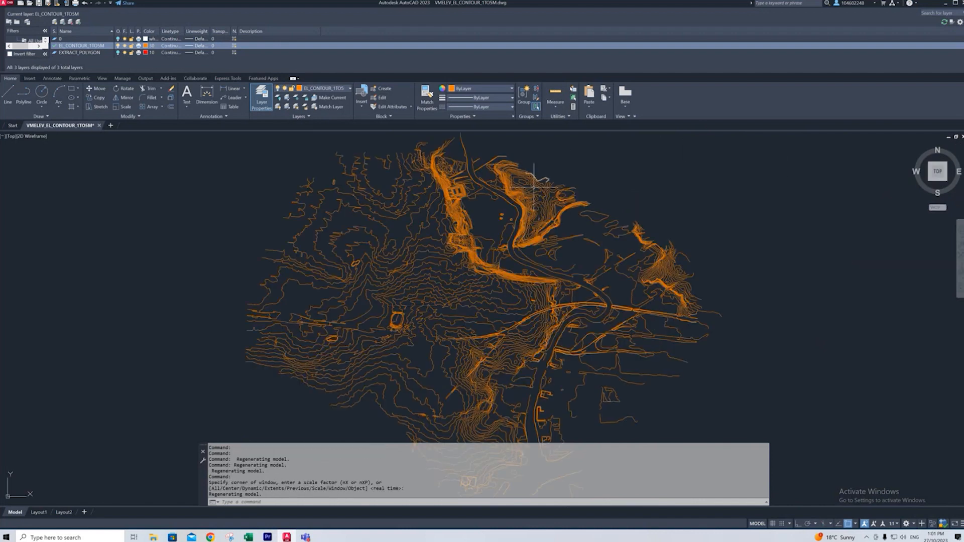
- Select a contour line just below the dense central contour band and examine it with its neighbouring 3D polylines
{"action": "scroll", "coordinate": [533, 187], "scroll_direction": "down", "scroll_amount": 2}
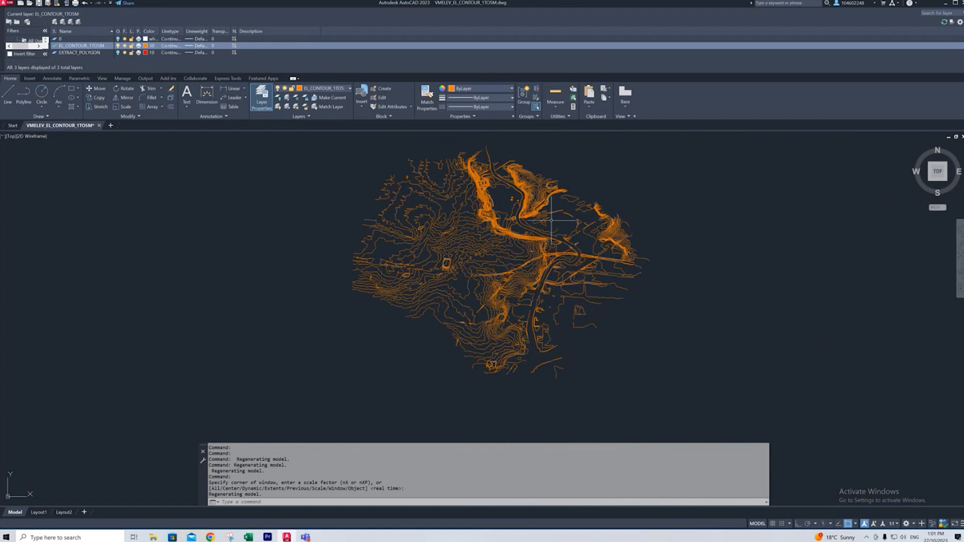
{"action": "scroll", "coordinate": [551, 220], "scroll_direction": "up", "scroll_amount": 5}
{"action": "left_click", "coordinate": [535, 208]}
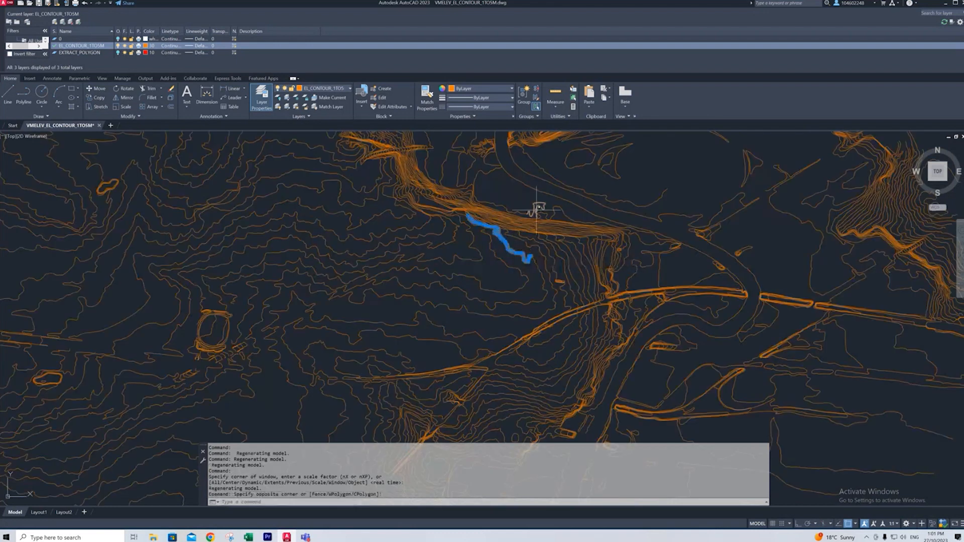
{"action": "scroll", "coordinate": [535, 209], "scroll_direction": "up", "scroll_amount": 3}
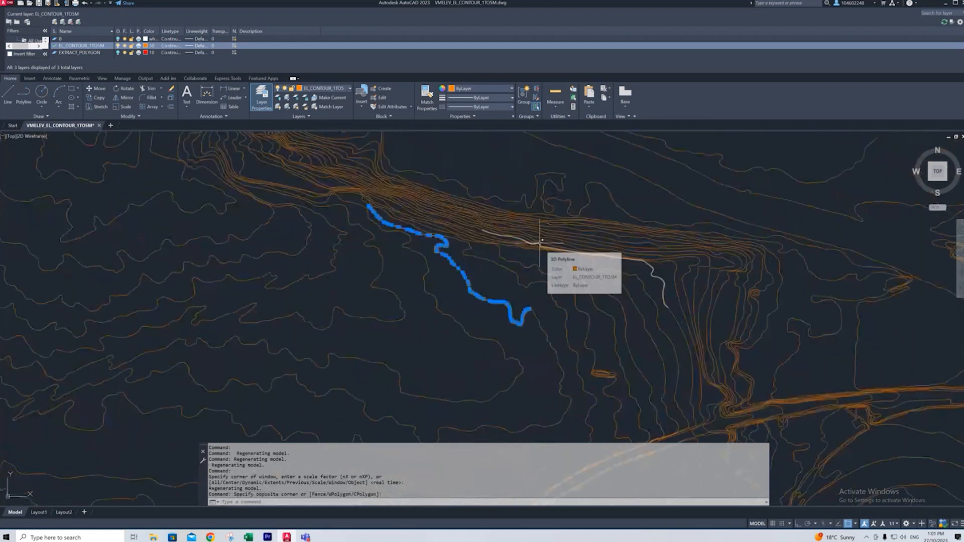
{"action": "scroll", "coordinate": [525, 257], "scroll_direction": "down", "scroll_amount": 6}
{"action": "scroll", "coordinate": [535, 263], "scroll_direction": "up", "scroll_amount": 7}
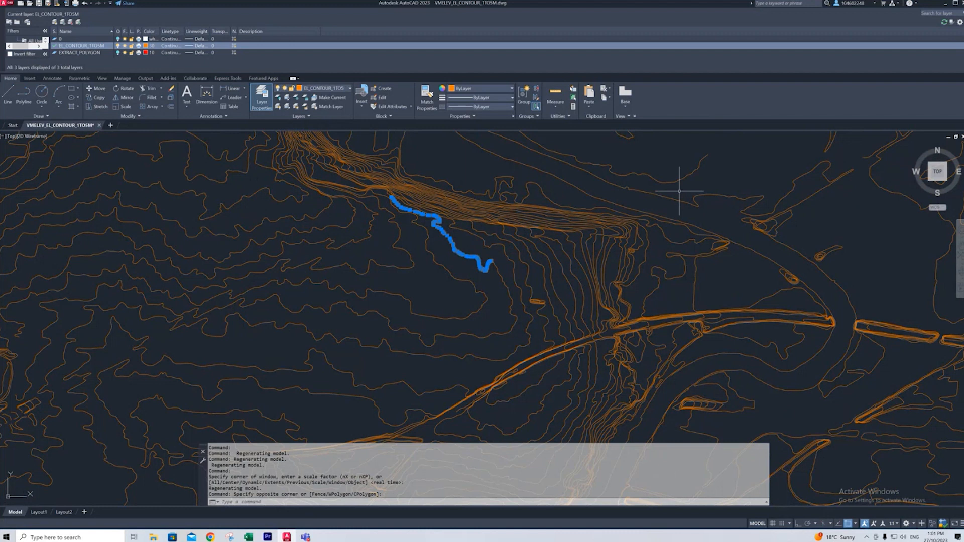
{"action": "scroll", "coordinate": [530, 231], "scroll_direction": "down", "scroll_amount": 5}
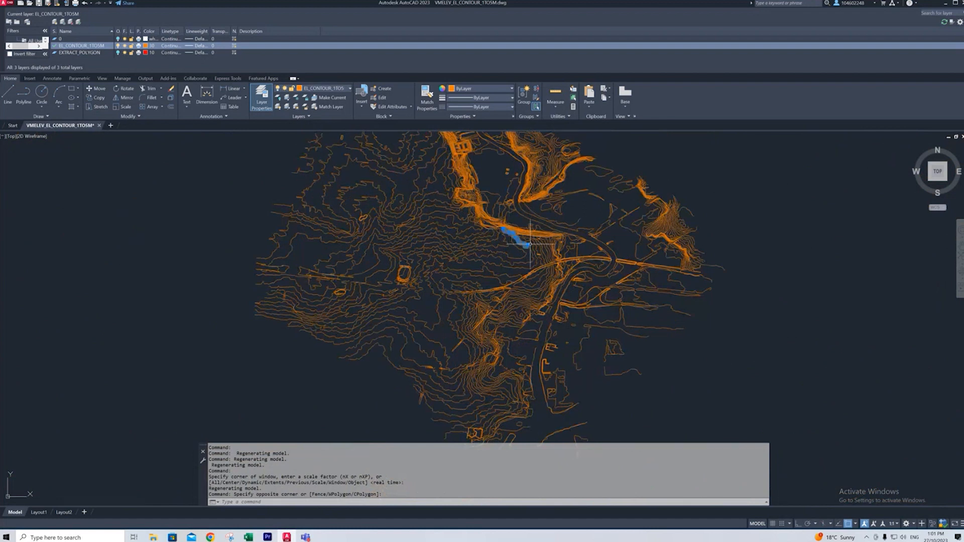
{"action": "scroll", "coordinate": [512, 251], "scroll_direction": "down", "scroll_amount": 2}
{"action": "scroll", "coordinate": [522, 246], "scroll_direction": "up", "scroll_amount": 5}
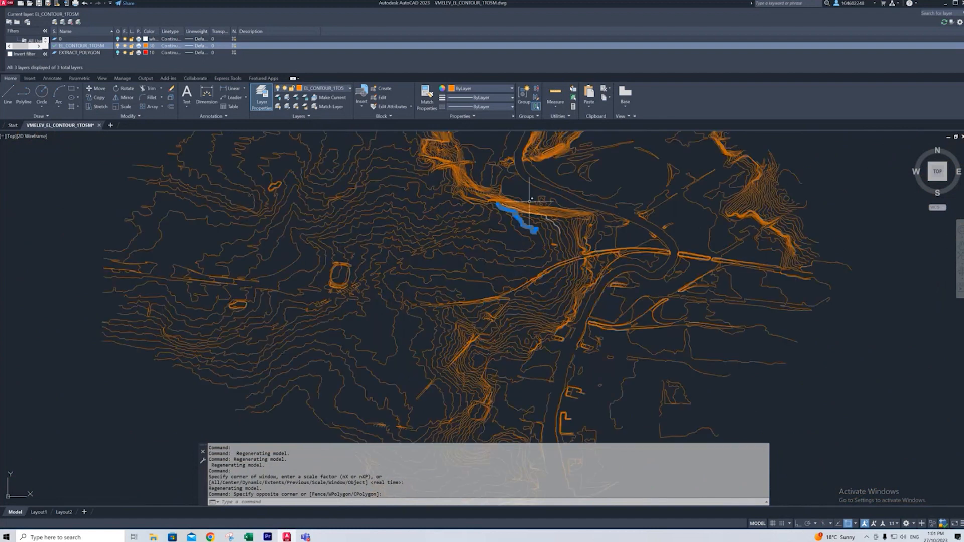
{"action": "scroll", "coordinate": [555, 198], "scroll_direction": "up", "scroll_amount": 4}
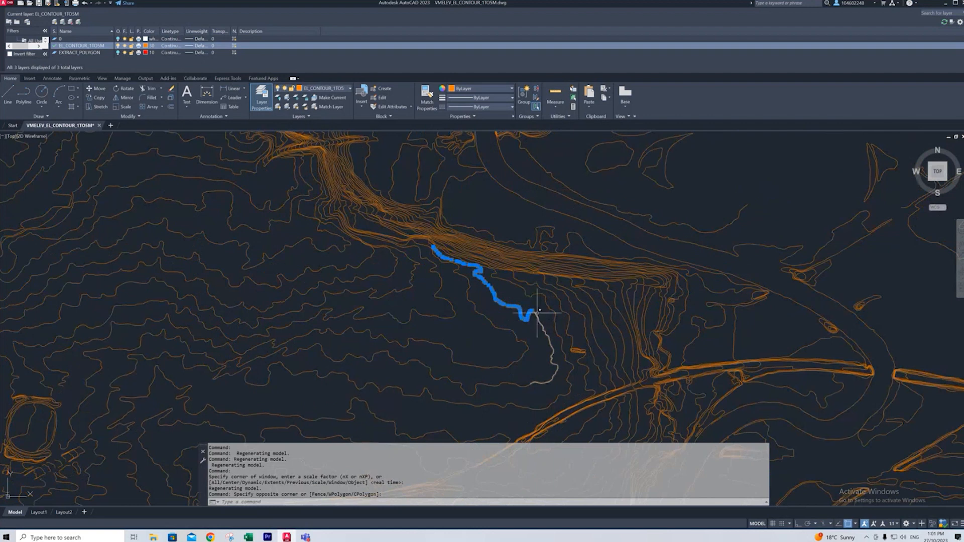
{"action": "scroll", "coordinate": [376, 231], "scroll_direction": "down", "scroll_amount": 6}
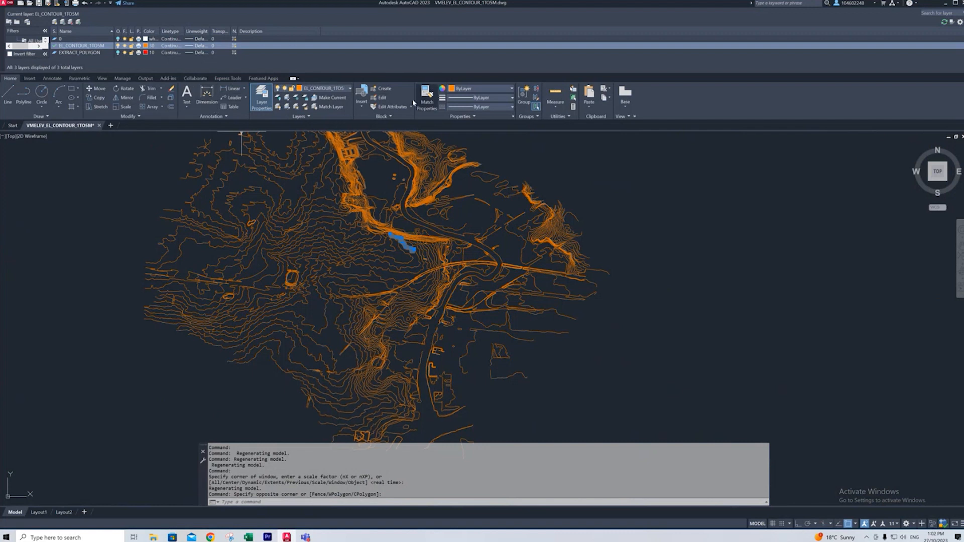
- Draw a rectangle over the central part of the contours to mark the area to keep
{"action": "left_click", "coordinate": [74, 89]}
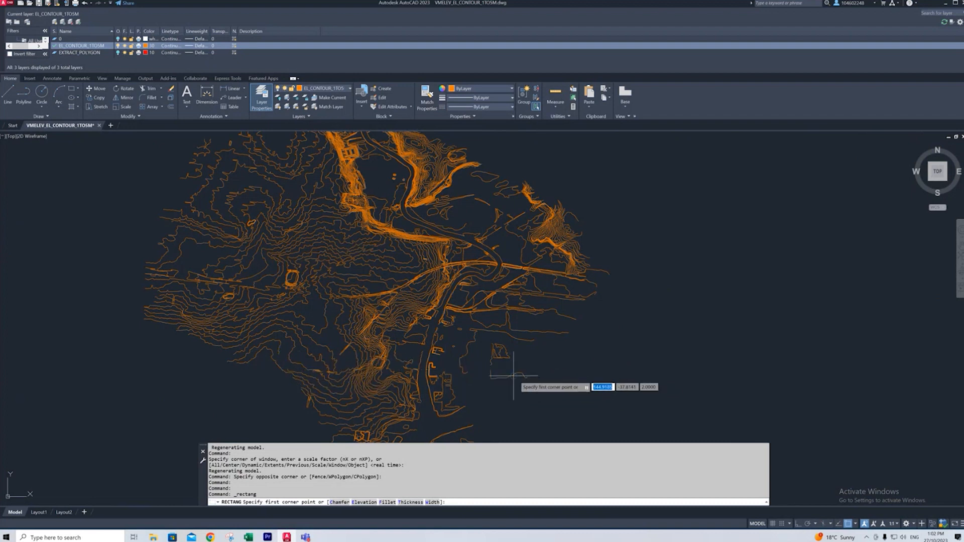
{"action": "scroll", "coordinate": [289, 182], "scroll_direction": "up", "scroll_amount": 2}
{"action": "left_click", "coordinate": [299, 181]}
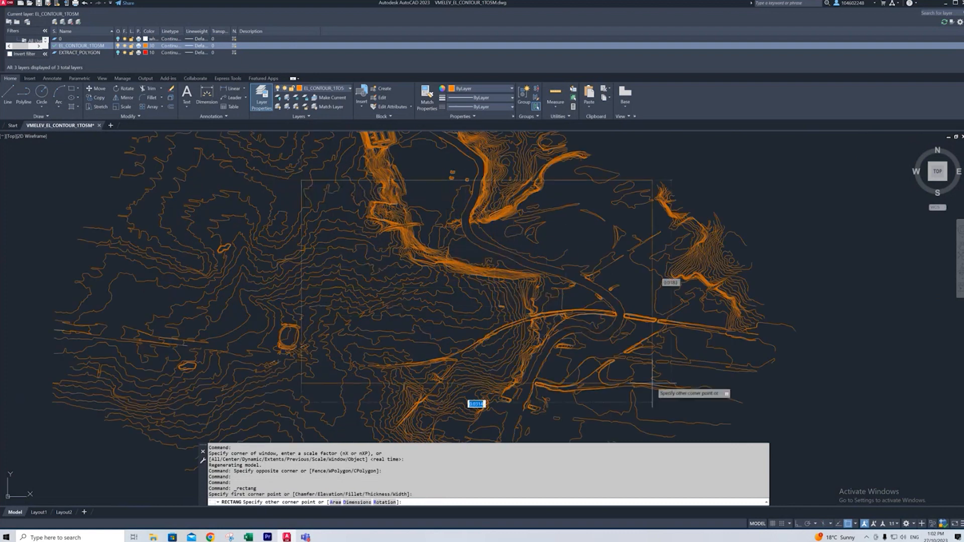
{"action": "scroll", "coordinate": [670, 374], "scroll_direction": "down", "scroll_amount": 2}
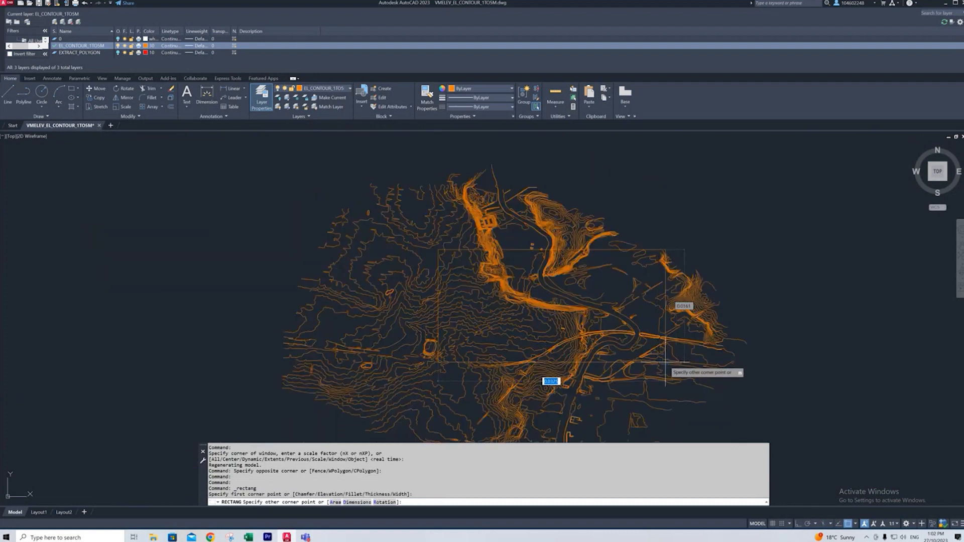
{"action": "left_click", "coordinate": [642, 408]}
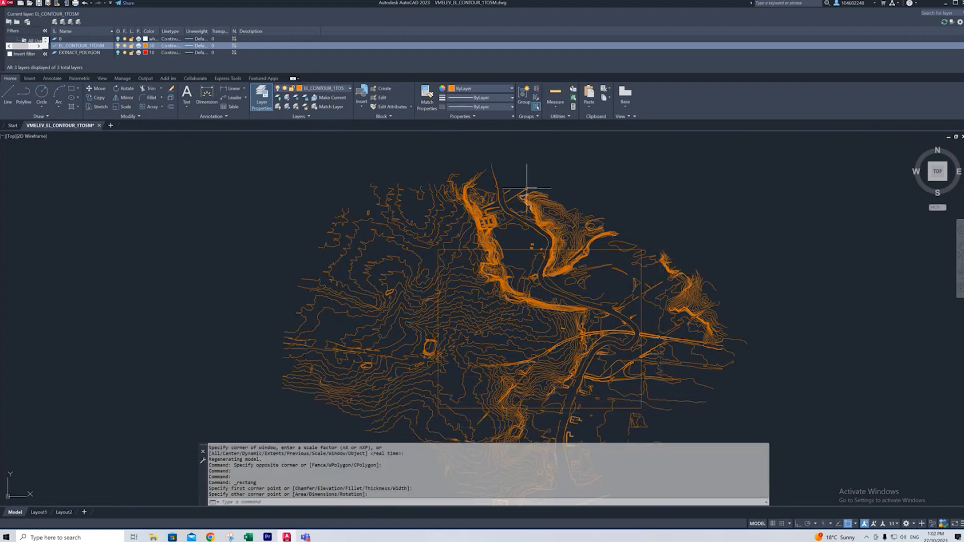
{"action": "scroll", "coordinate": [538, 180], "scroll_direction": "down", "scroll_amount": 2}
{"action": "scroll", "coordinate": [576, 225], "scroll_direction": "up", "scroll_amount": 2}
{"action": "left_click", "coordinate": [576, 222]}
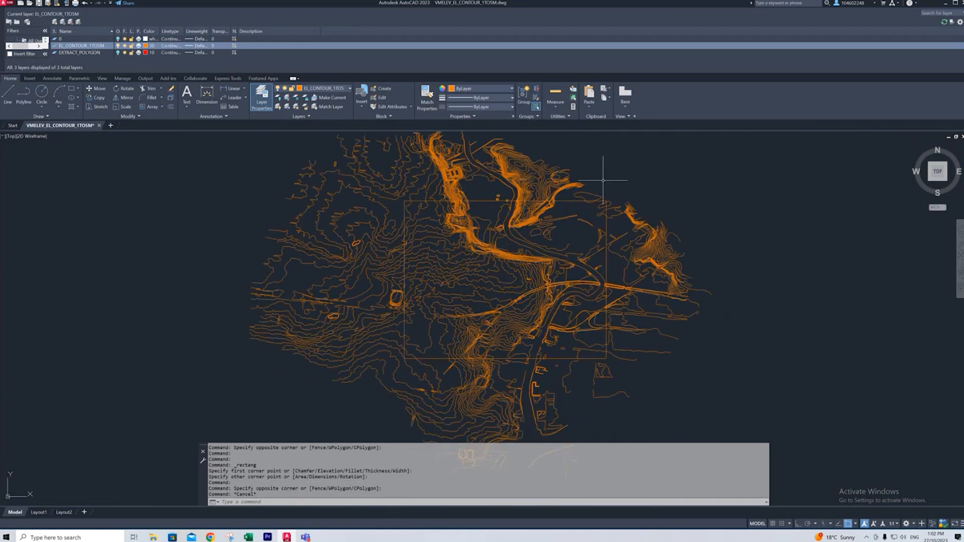
- Start Trim with the rectangle as the cutting edge and fence-trim contours just outside its upper edge
{"action": "scroll", "coordinate": [560, 195], "scroll_direction": "up", "scroll_amount": 4}
{"action": "type", "text": "tr"}
{"action": "key", "text": "Return"}
{"action": "left_click", "coordinate": [570, 210]}
{"action": "key", "text": "Escape"}
{"action": "key", "text": "Escape"}
{"action": "left_click", "coordinate": [555, 210]}
{"action": "key", "text": "Return"}
{"action": "left_click_drag", "start_coordinate": [561, 204], "coordinate": [423, 208]}
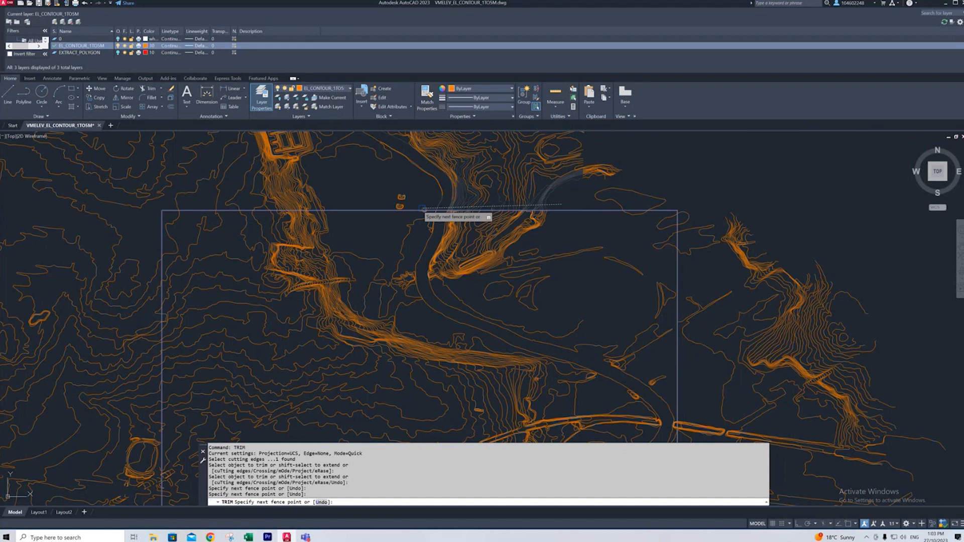
{"action": "left_click_drag", "start_coordinate": [424, 208], "coordinate": [425, 208]}
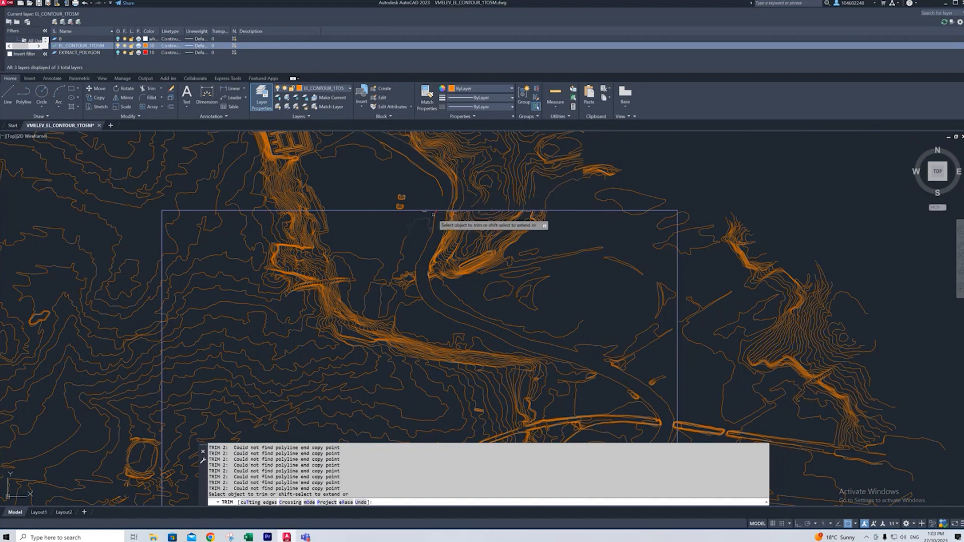
- Continue fence-trimming the contours that cross the rectangle's edges, working just outside the boundary around the area
{"action": "scroll", "coordinate": [444, 209], "scroll_direction": "up", "scroll_amount": 4}
{"action": "scroll", "coordinate": [464, 183], "scroll_direction": "down", "scroll_amount": 6}
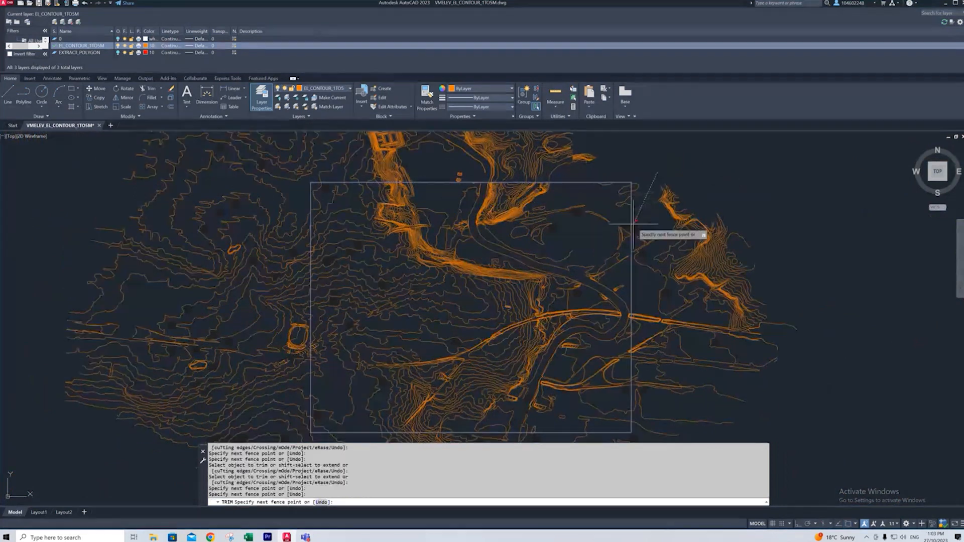
{"action": "left_click_drag", "start_coordinate": [633, 224], "coordinate": [637, 195]}
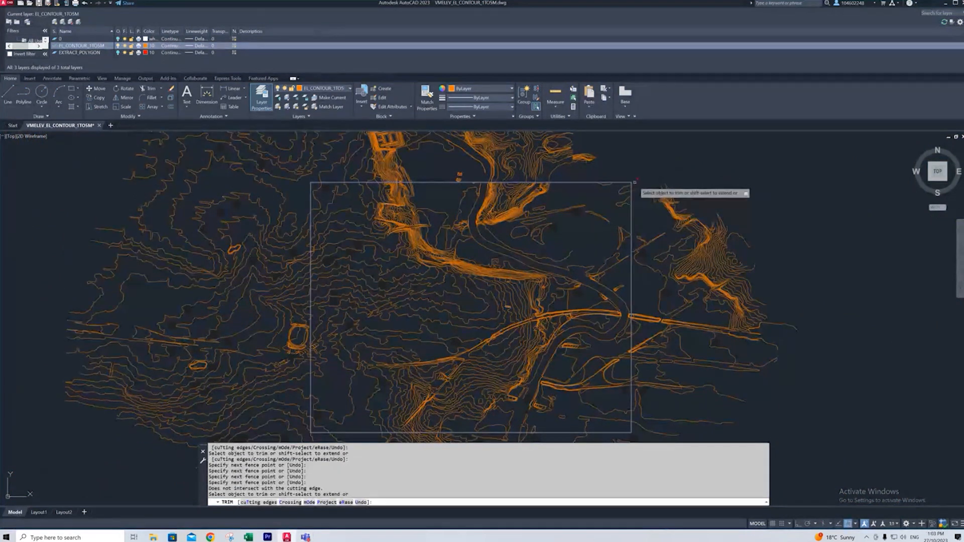
{"action": "scroll", "coordinate": [663, 157], "scroll_direction": "down", "scroll_amount": 3}
{"action": "scroll", "coordinate": [656, 158], "scroll_direction": "up", "scroll_amount": 4}
{"action": "scroll", "coordinate": [656, 222], "scroll_direction": "down", "scroll_amount": 4}
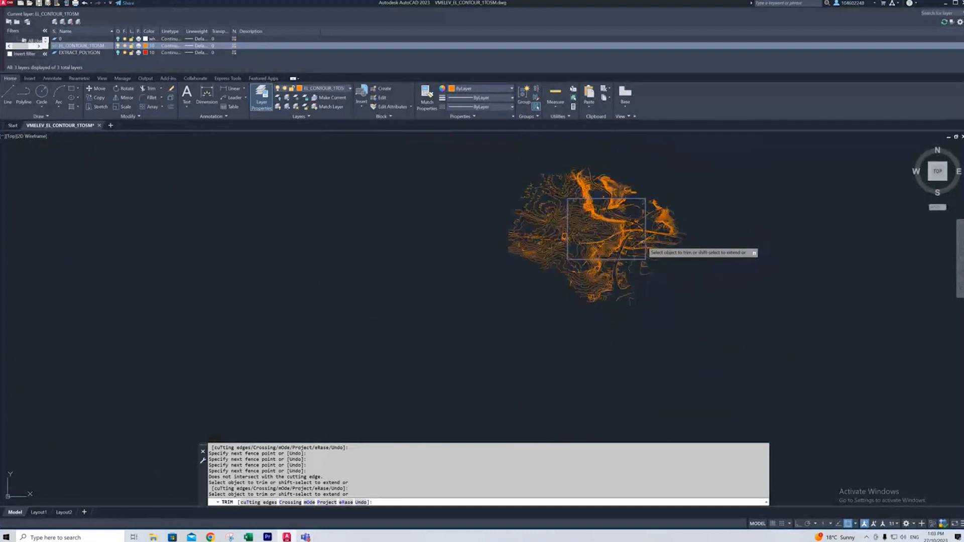
{"action": "scroll", "coordinate": [642, 243], "scroll_direction": "up", "scroll_amount": 3}
{"action": "scroll", "coordinate": [644, 189], "scroll_direction": "up", "scroll_amount": 2}
{"action": "left_click_drag", "start_coordinate": [644, 171], "coordinate": [489, 173]}
{"action": "scroll", "coordinate": [663, 237], "scroll_direction": "up", "scroll_amount": 4}
{"action": "scroll", "coordinate": [618, 226], "scroll_direction": "down", "scroll_amount": 5}
{"action": "scroll", "coordinate": [618, 372], "scroll_direction": "up", "scroll_amount": 5}
{"action": "mouse_move", "coordinate": [606, 146]}
{"action": "left_mouse_down"}
{"action": "mouse_move", "coordinate": [605, 293]}
{"action": "mouse_move", "coordinate": [495, 323]}
{"action": "left_mouse_up"}
{"action": "scroll", "coordinate": [485, 307], "scroll_direction": "down", "scroll_amount": 4}
{"action": "scroll", "coordinate": [284, 302], "scroll_direction": "up", "scroll_amount": 4}
{"action": "scroll", "coordinate": [591, 290], "scroll_direction": "up", "scroll_amount": 5}
{"action": "scroll", "coordinate": [592, 290], "scroll_direction": "down", "scroll_amount": 5}
{"action": "left_click_drag", "start_coordinate": [481, 391], "coordinate": [483, 151]}
{"action": "scroll", "coordinate": [483, 243], "scroll_direction": "up", "scroll_amount": 3}
{"action": "left_click_drag", "start_coordinate": [485, 356], "coordinate": [479, 135]}
{"action": "scroll", "coordinate": [488, 201], "scroll_direction": "down", "scroll_amount": 6}
{"action": "scroll", "coordinate": [577, 195], "scroll_direction": "up", "scroll_amount": 6}
{"action": "left_click_drag", "start_coordinate": [408, 322], "coordinate": [452, 319]}
{"action": "mouse_move", "coordinate": [481, 318]}
{"action": "left_mouse_down"}
{"action": "mouse_move", "coordinate": [597, 316]}
{"action": "mouse_move", "coordinate": [379, 320]}
{"action": "left_mouse_up"}
{"action": "scroll", "coordinate": [482, 299], "scroll_direction": "down", "scroll_amount": 5}
{"action": "scroll", "coordinate": [683, 303], "scroll_direction": "up", "scroll_amount": 7}
{"action": "scroll", "coordinate": [334, 306], "scroll_direction": "down", "scroll_amount": 8}
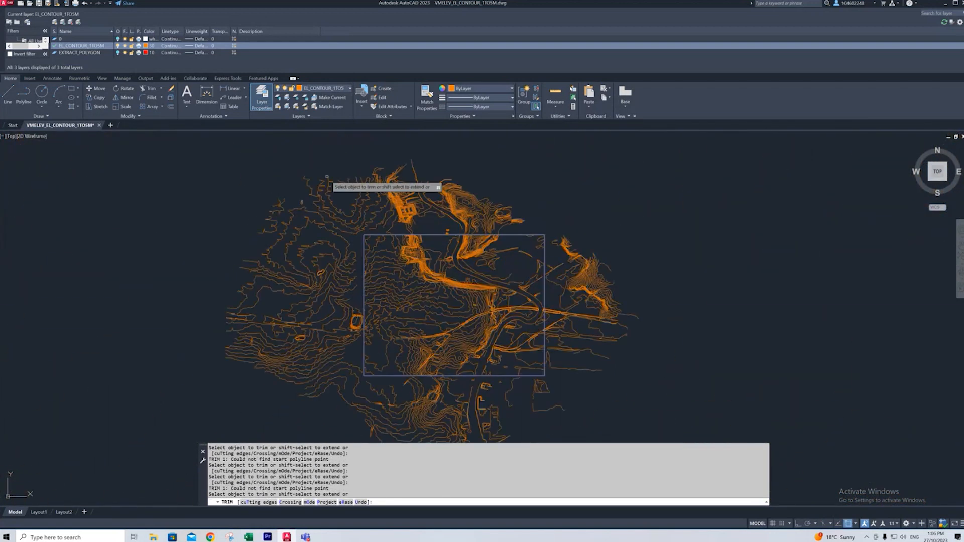
- End trimming and erase the leftover contour pieces lying outside the rectangle
{"action": "key", "text": "Escape"}
{"action": "left_click", "coordinate": [533, 147]}
{"action": "left_click", "coordinate": [263, 205]}
{"action": "key", "text": "Delete"}
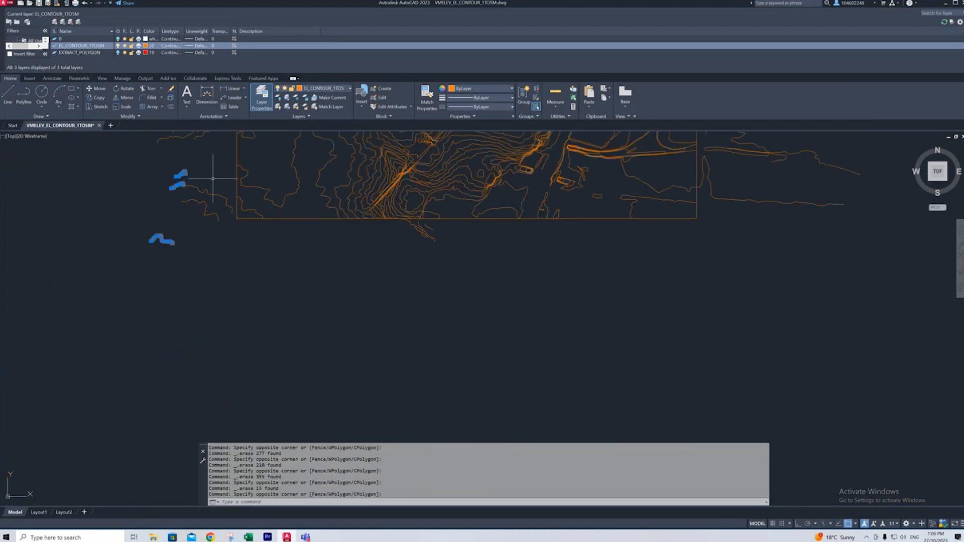
{"action": "scroll", "coordinate": [323, 323], "scroll_direction": "up", "scroll_amount": 6}
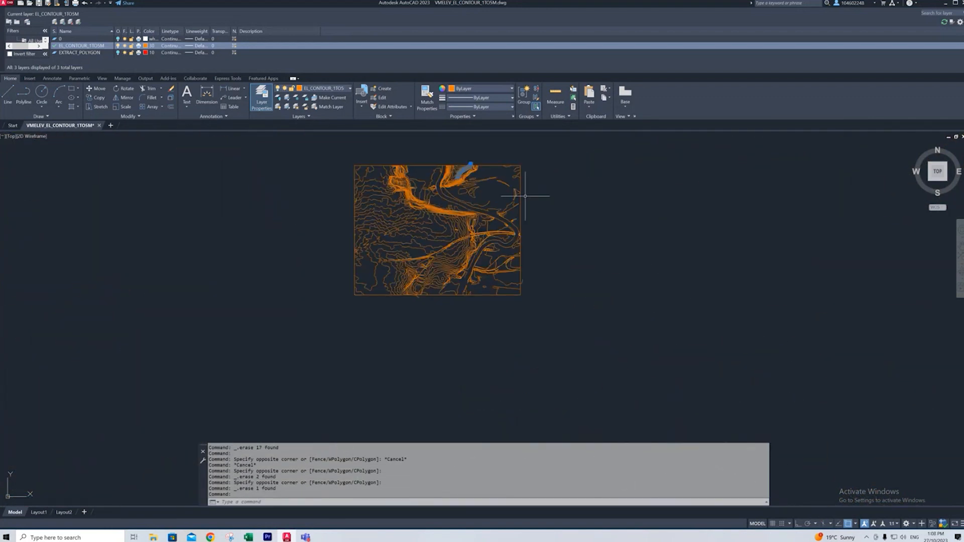
{"action": "left_click", "coordinate": [545, 191]}
{"action": "left_click", "coordinate": [542, 191]}
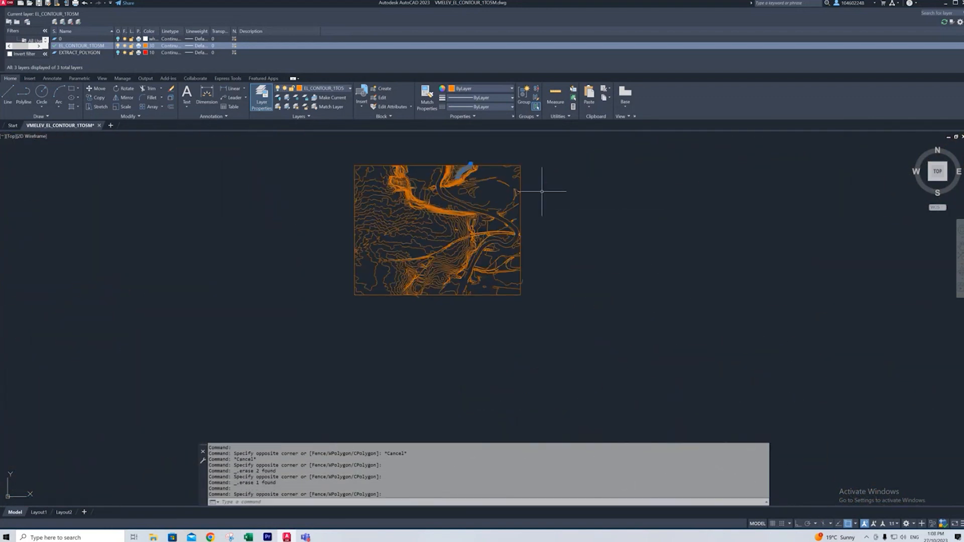
{"action": "key", "text": "Escape"}
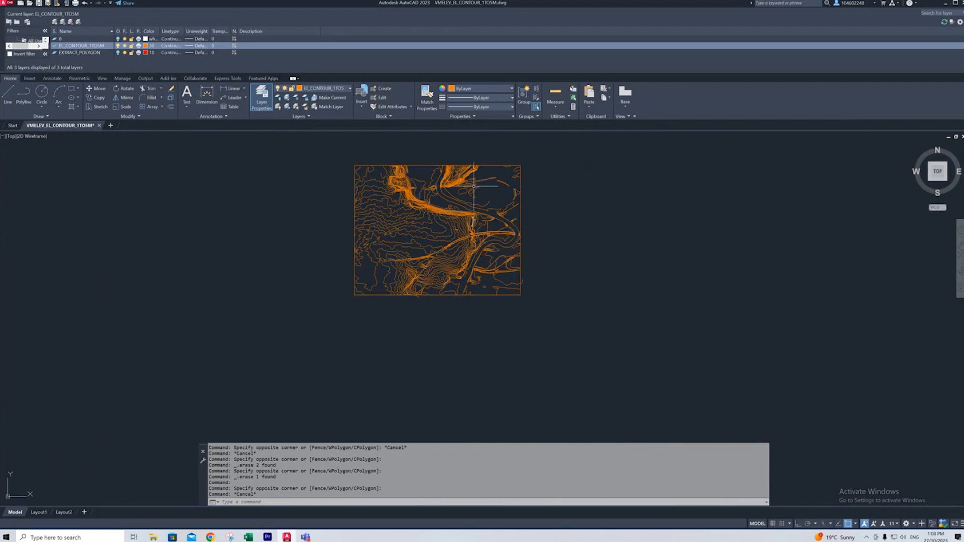
- Select all the contours without the boundary rectangle and join them into continuous polylines
{"action": "scroll", "coordinate": [378, 170], "scroll_direction": "up", "scroll_amount": 2}
{"action": "left_click", "coordinate": [650, 152]}
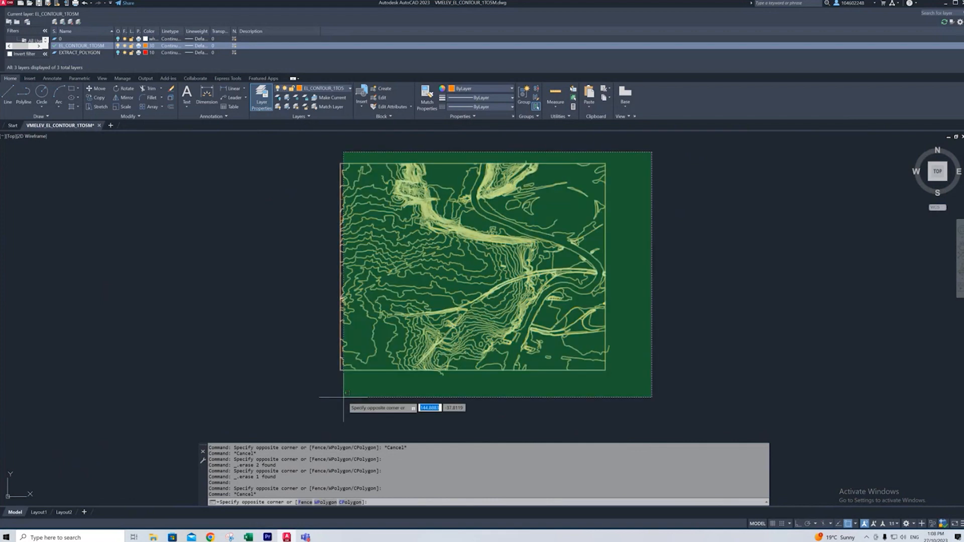
{"action": "left_click", "coordinate": [319, 394]}
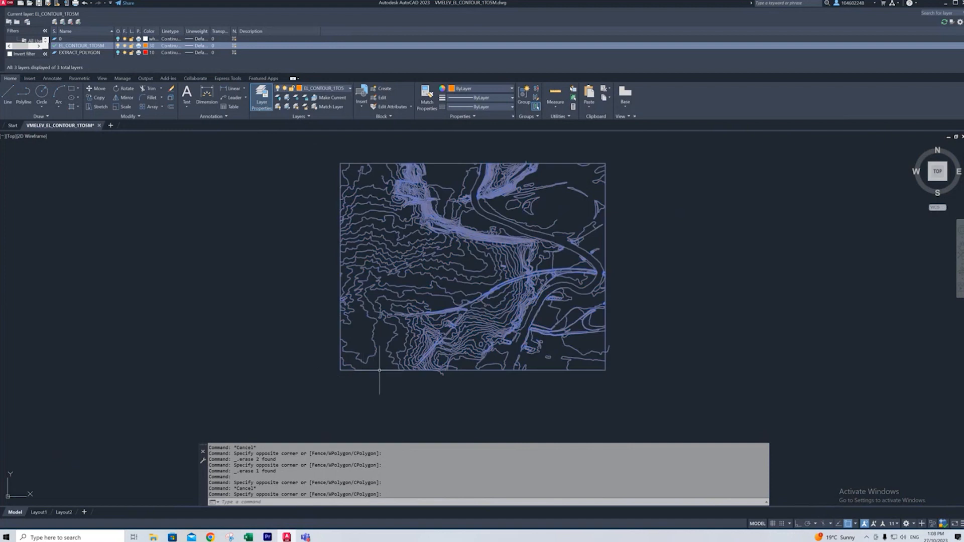
{"action": "key", "text": "Escape"}
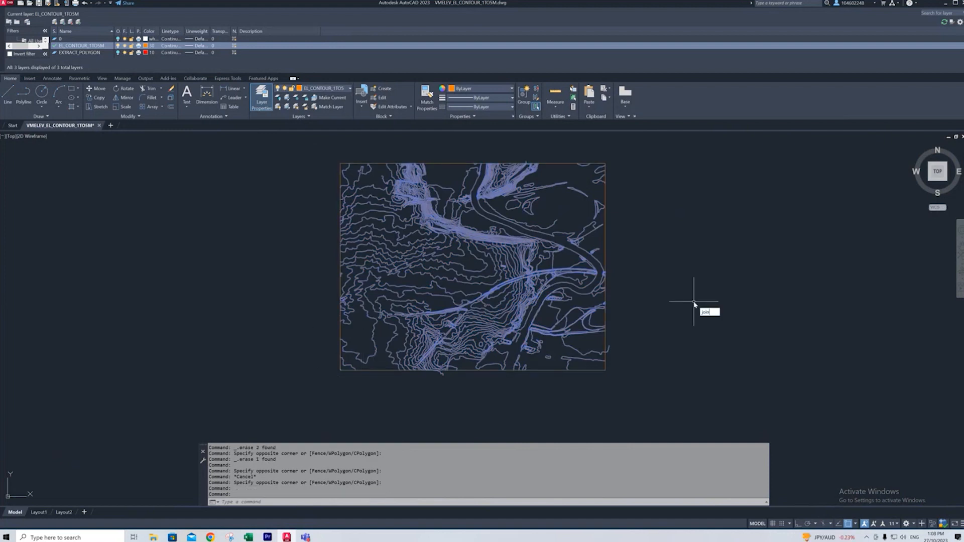
{"action": "key", "text": "Return"}
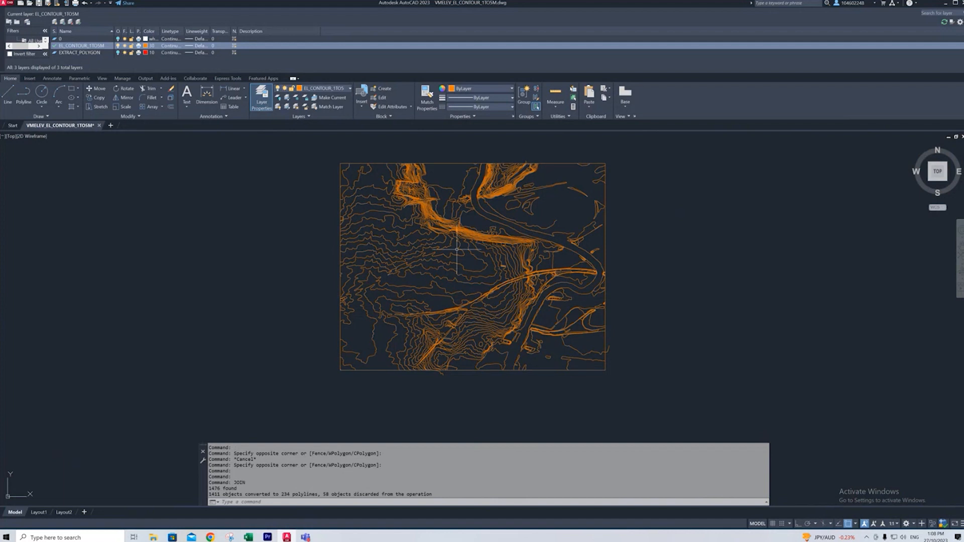
- Try to join the two pieces of the long contour that breaks in the west-central part of the site area
{"action": "scroll", "coordinate": [566, 212], "scroll_direction": "up", "scroll_amount": 2}
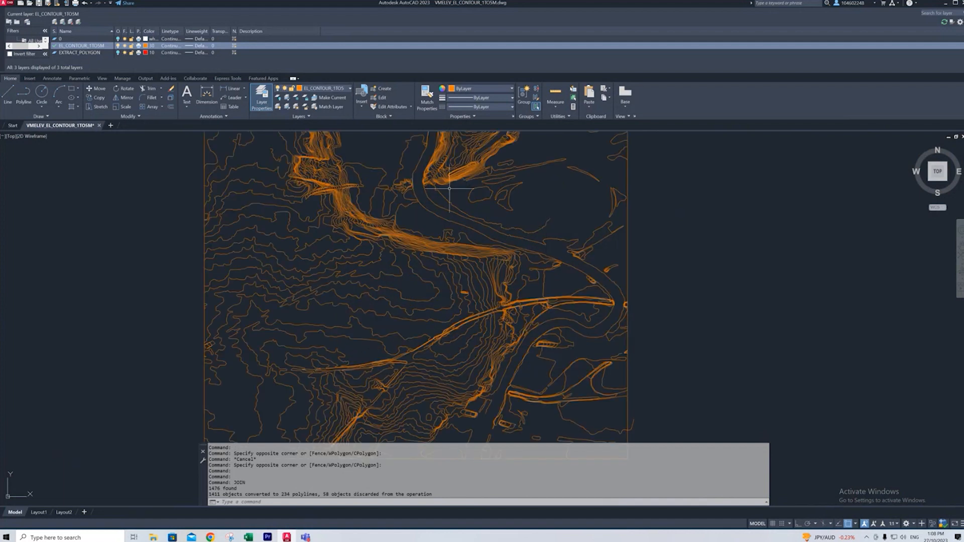
{"action": "scroll", "coordinate": [332, 273], "scroll_direction": "up", "scroll_amount": 8}
{"action": "left_click", "coordinate": [344, 273]}
{"action": "scroll", "coordinate": [384, 286], "scroll_direction": "down", "scroll_amount": 10}
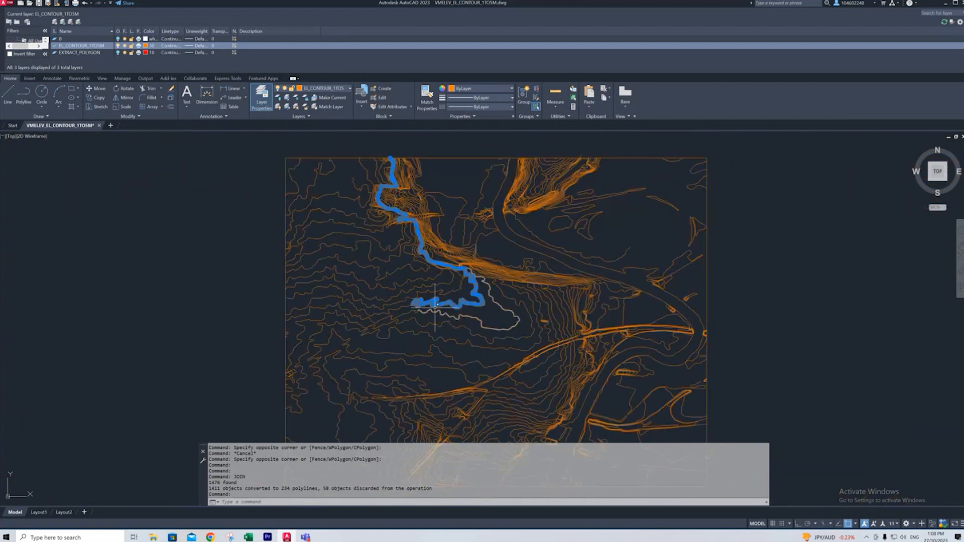
{"action": "scroll", "coordinate": [402, 306], "scroll_direction": "up", "scroll_amount": 10}
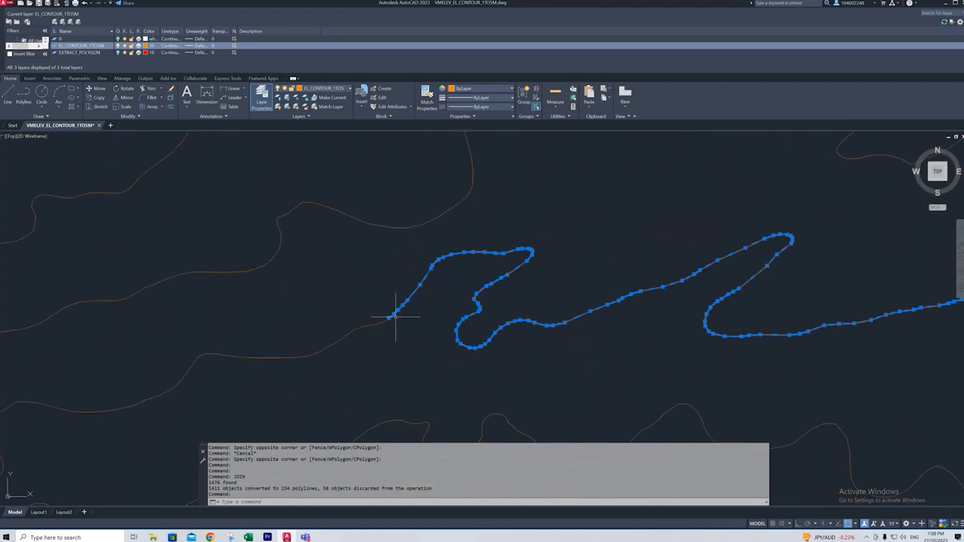
{"action": "scroll", "coordinate": [387, 316], "scroll_direction": "up", "scroll_amount": 10}
{"action": "left_click", "coordinate": [395, 296]}
{"action": "scroll", "coordinate": [418, 265], "scroll_direction": "down", "scroll_amount": 8}
{"action": "scroll", "coordinate": [424, 267], "scroll_direction": "down", "scroll_amount": 5}
{"action": "scroll", "coordinate": [491, 273], "scroll_direction": "down", "scroll_amount": 8}
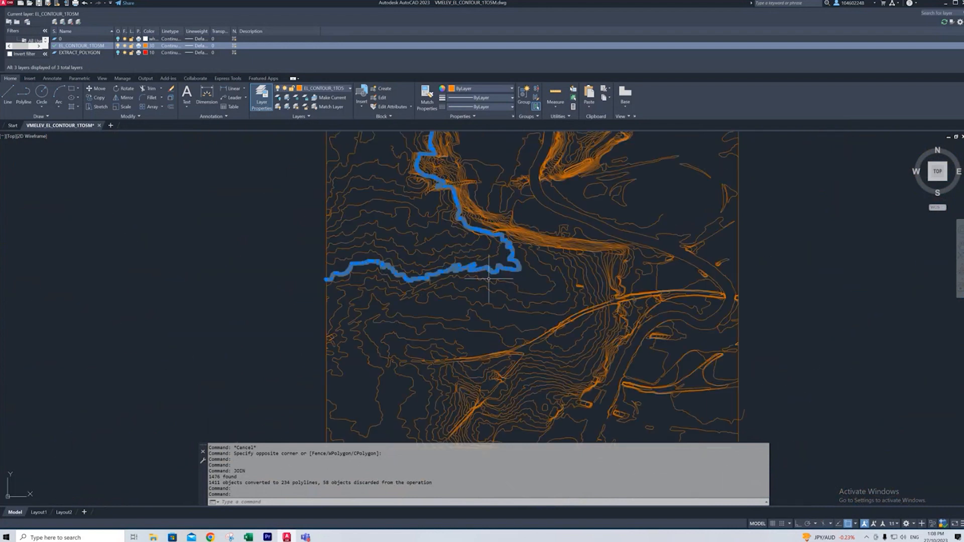
{"action": "key", "text": "Return"}
- Examine the contour that crosses the rectangle's lower edge, checking where it meets the boundary and how far it extends
{"action": "left_click", "coordinate": [491, 274]}
{"action": "middle_click_drag", "start_coordinate": [490, 274], "coordinate": [426, 187]}
{"action": "scroll", "coordinate": [417, 353], "scroll_direction": "up", "scroll_amount": 9}
{"action": "left_click", "coordinate": [401, 353]}
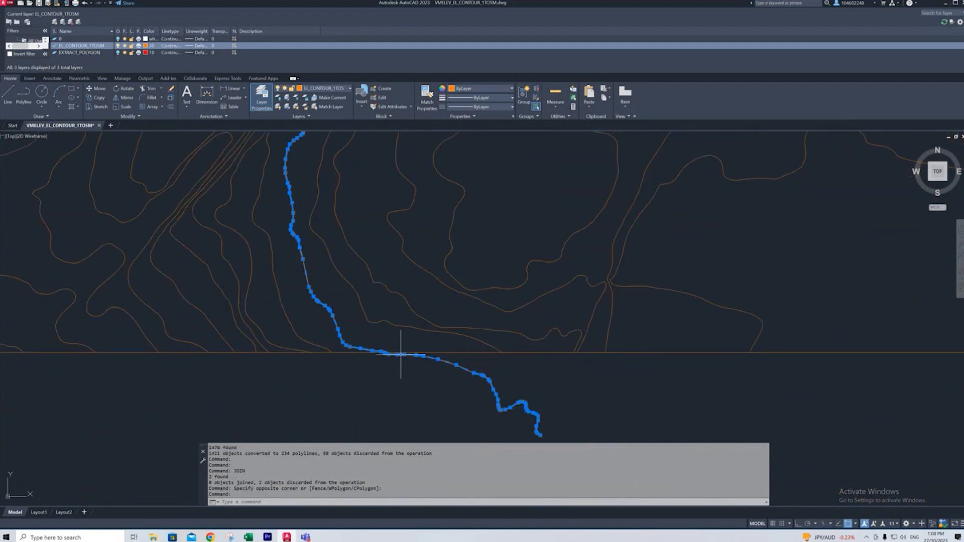
{"action": "scroll", "coordinate": [373, 344], "scroll_direction": "up", "scroll_amount": 4}
{"action": "scroll", "coordinate": [382, 349], "scroll_direction": "up", "scroll_amount": 3}
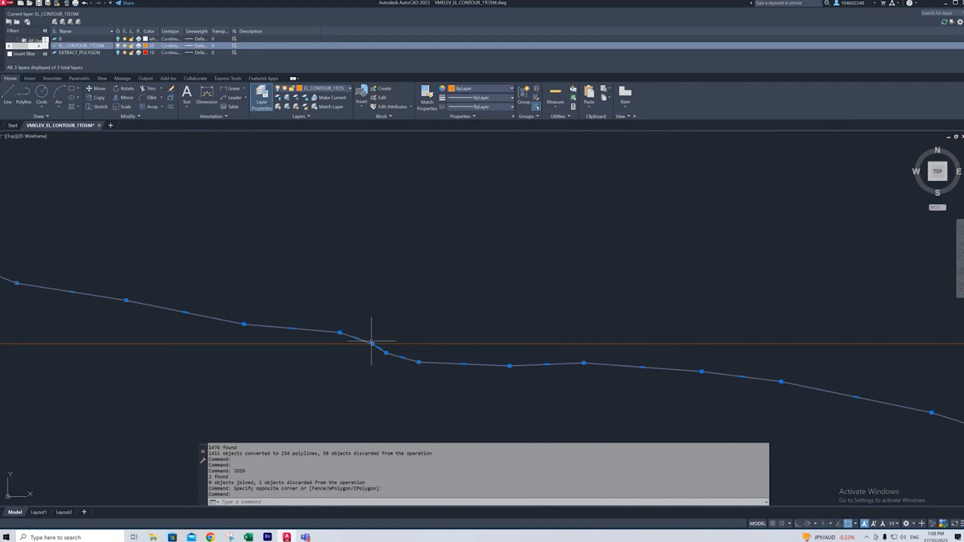
{"action": "key", "text": "Escape"}
{"action": "left_click", "coordinate": [390, 351]}
{"action": "scroll", "coordinate": [381, 313], "scroll_direction": "down", "scroll_amount": 4}
{"action": "scroll", "coordinate": [381, 313], "scroll_direction": "down", "scroll_amount": 8}
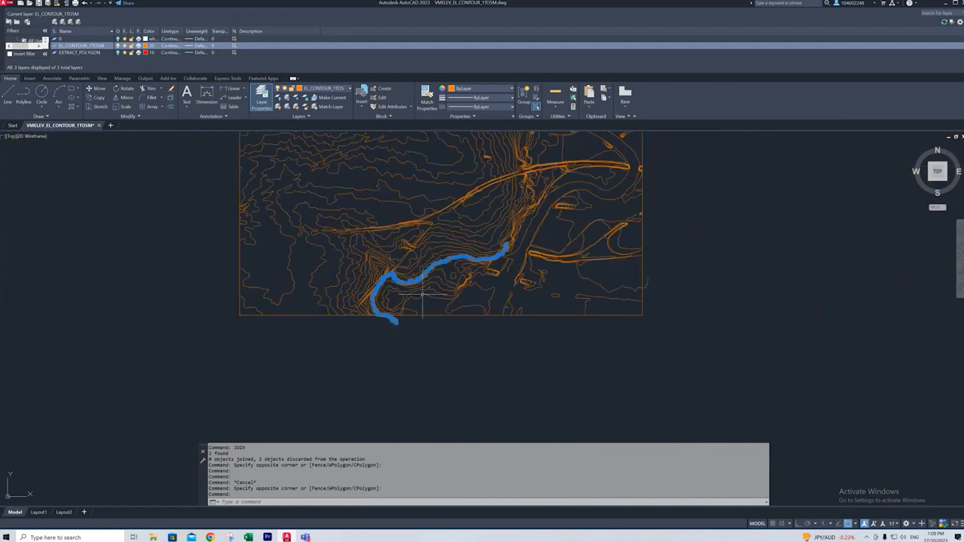
{"action": "scroll", "coordinate": [520, 222], "scroll_direction": "up", "scroll_amount": 3}
{"action": "scroll", "coordinate": [499, 221], "scroll_direction": "down", "scroll_amount": 5}
{"action": "key", "text": "Escape"}
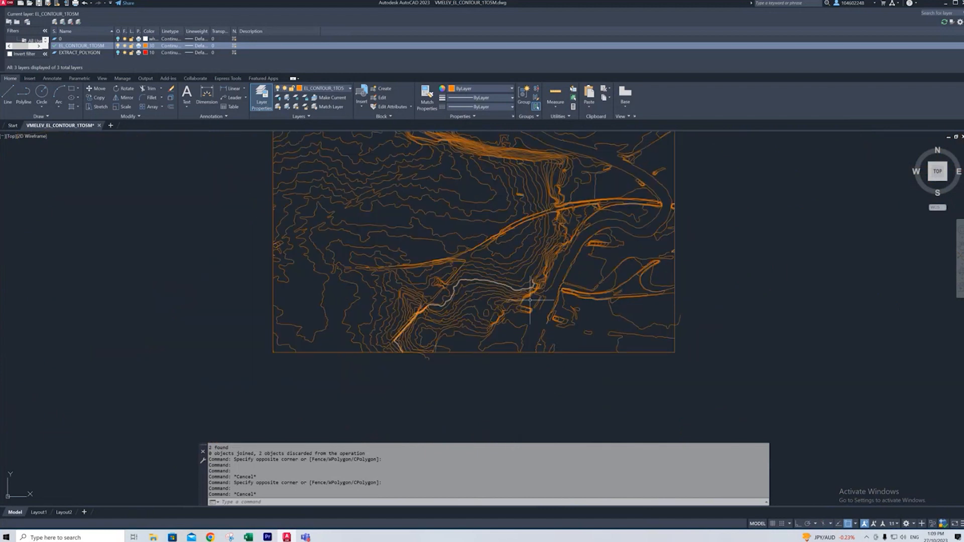
- Inspect the contours across the southern and eastern parts of the site area for gaps and broken ends
{"action": "scroll", "coordinate": [537, 286], "scroll_direction": "up", "scroll_amount": 4}
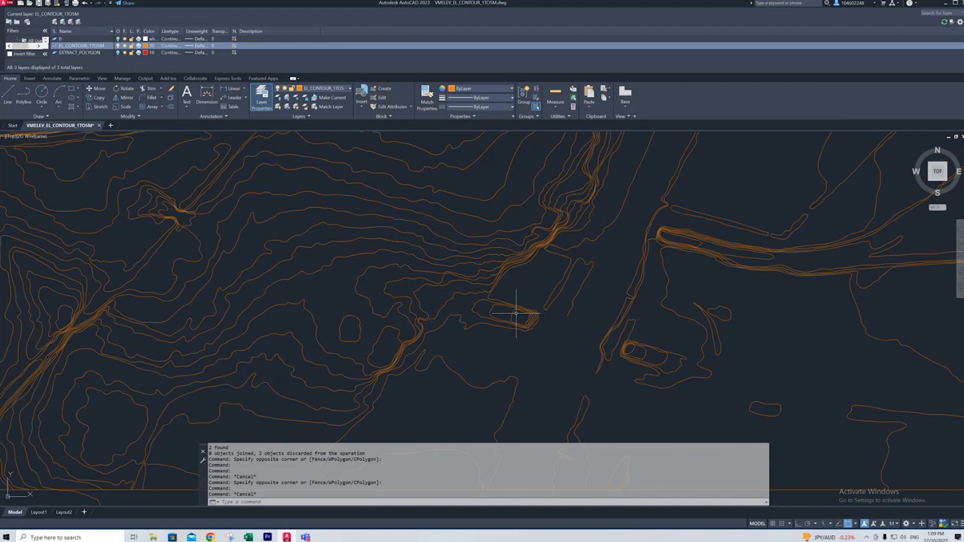
{"action": "scroll", "coordinate": [556, 262], "scroll_direction": "down", "scroll_amount": 3}
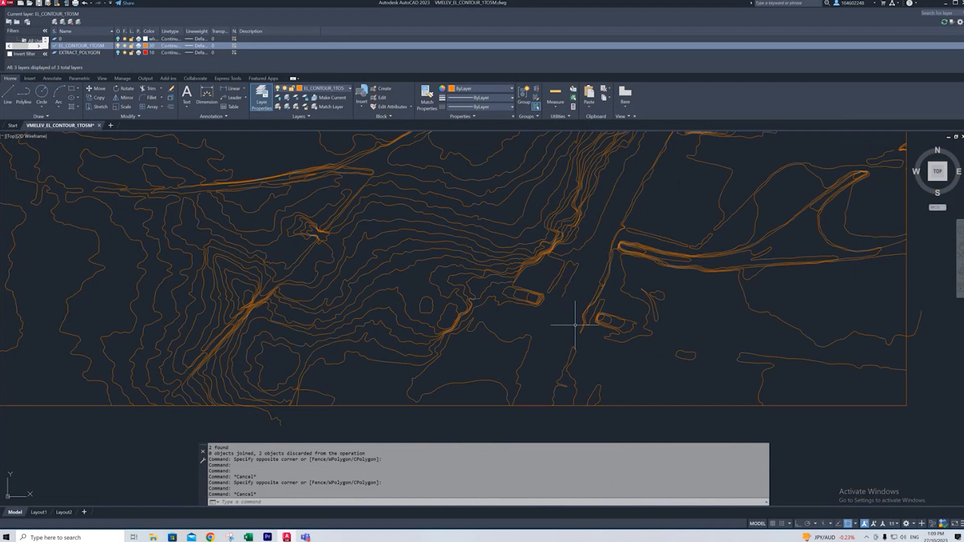
{"action": "scroll", "coordinate": [573, 321], "scroll_direction": "up", "scroll_amount": 2}
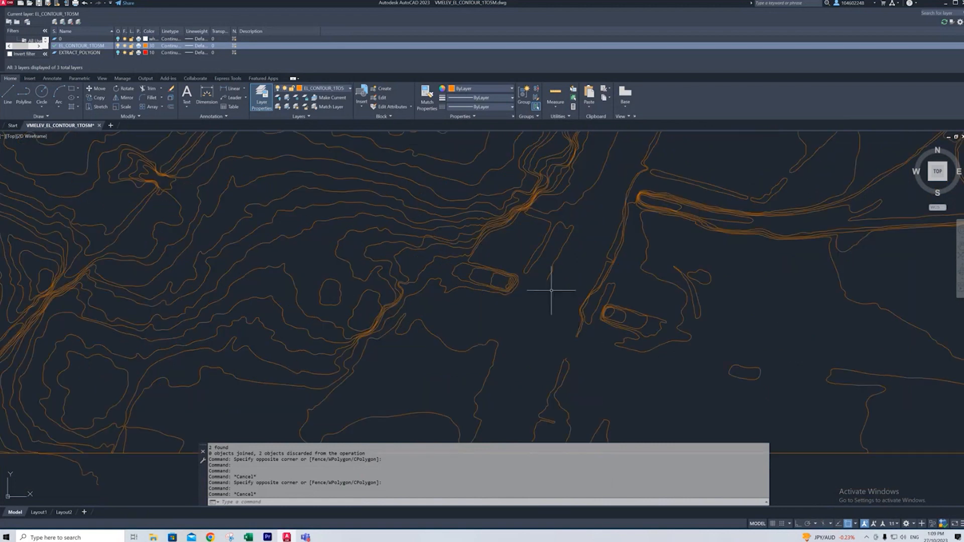
{"action": "scroll", "coordinate": [535, 289], "scroll_direction": "down", "scroll_amount": 2}
{"action": "scroll", "coordinate": [516, 364], "scroll_direction": "down", "scroll_amount": 3}
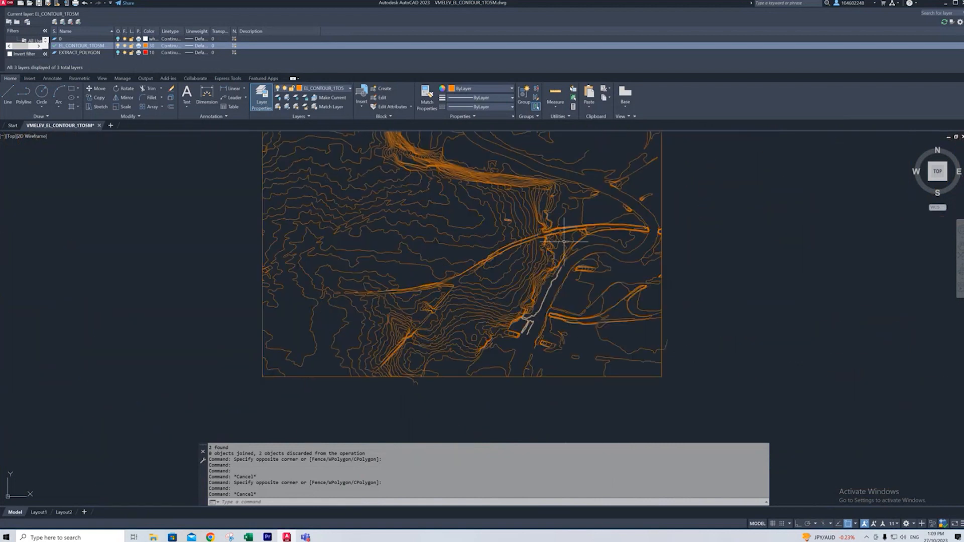
{"action": "scroll", "coordinate": [518, 371], "scroll_direction": "up", "scroll_amount": 2}
{"action": "scroll", "coordinate": [711, 297], "scroll_direction": "up", "scroll_amount": 4}
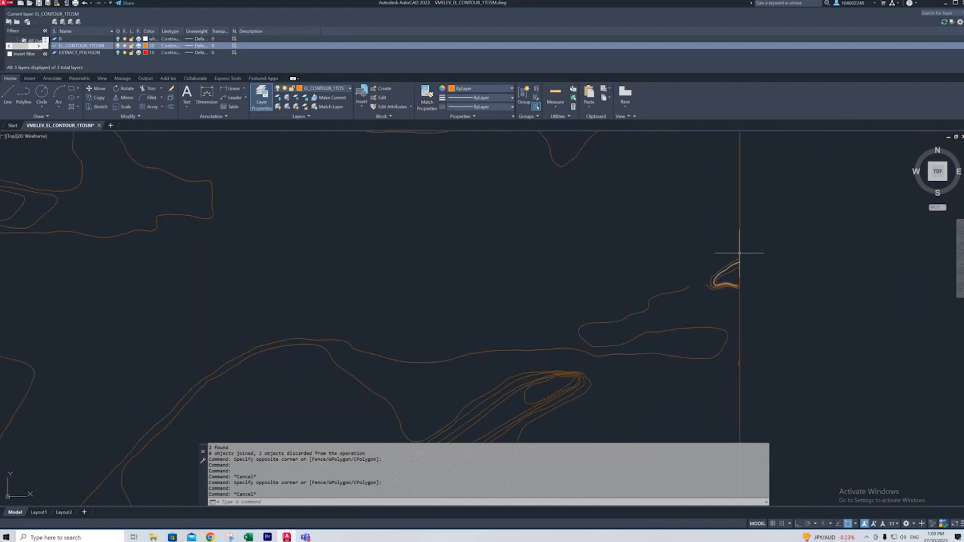
{"action": "scroll", "coordinate": [686, 306], "scroll_direction": "down", "scroll_amount": 4}
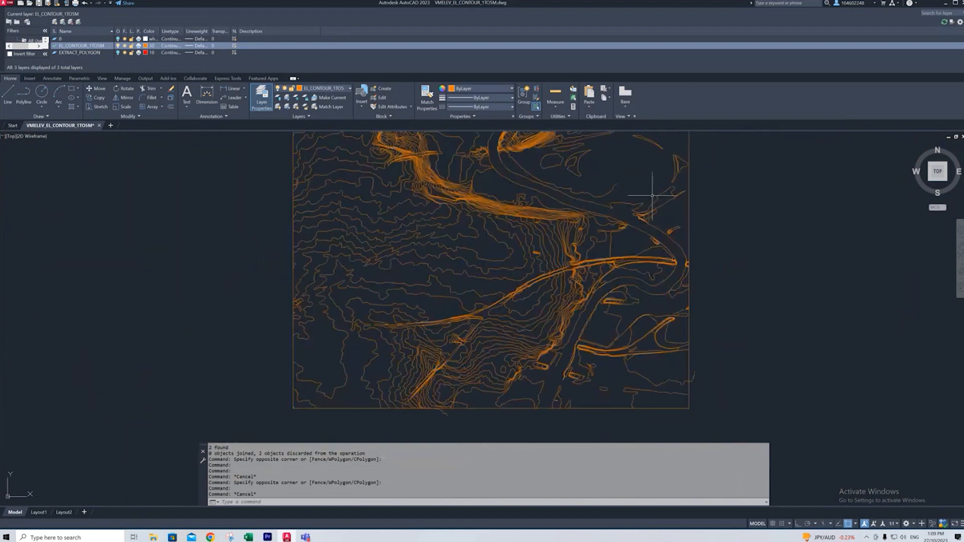
{"action": "scroll", "coordinate": [672, 185], "scroll_direction": "up", "scroll_amount": 3}
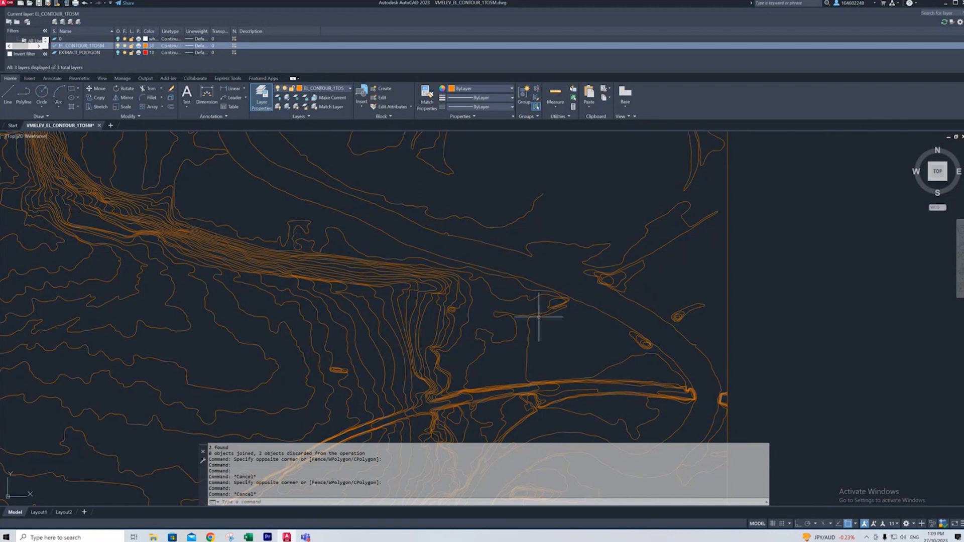
{"action": "scroll", "coordinate": [552, 233], "scroll_direction": "down", "scroll_amount": 2}
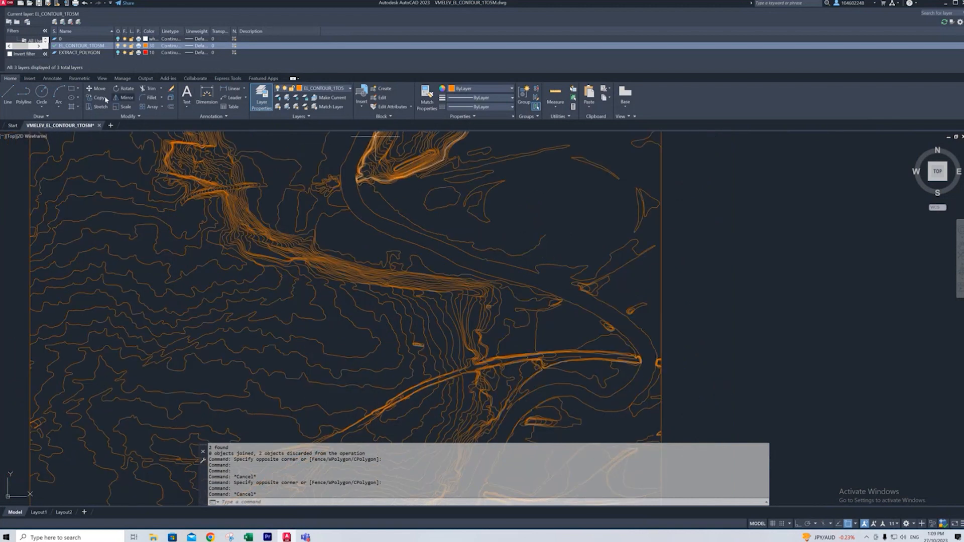
- Draw a polyline that continues the broken contour beside the small elongated loop down to the rectangle's lower edge
{"action": "left_click", "coordinate": [23, 93]}
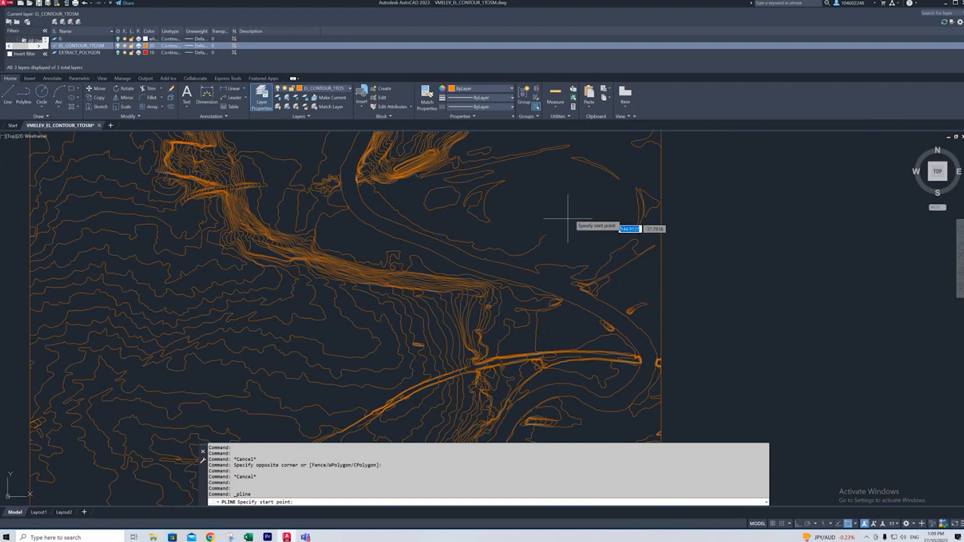
{"action": "scroll", "coordinate": [588, 151], "scroll_direction": "down", "scroll_amount": 4}
{"action": "scroll", "coordinate": [531, 316], "scroll_direction": "up", "scroll_amount": 6}
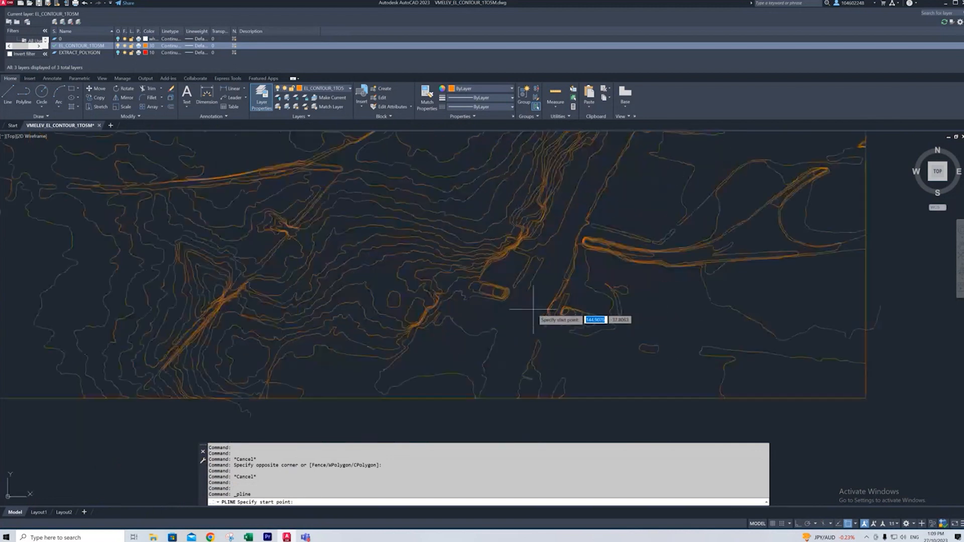
{"action": "left_click", "coordinate": [528, 290]}
{"action": "left_click", "coordinate": [498, 350]}
{"action": "key", "text": "ctrl+z"}
{"action": "left_click", "coordinate": [501, 343]}
{"action": "left_click", "coordinate": [494, 362]}
{"action": "left_click", "coordinate": [493, 380]}
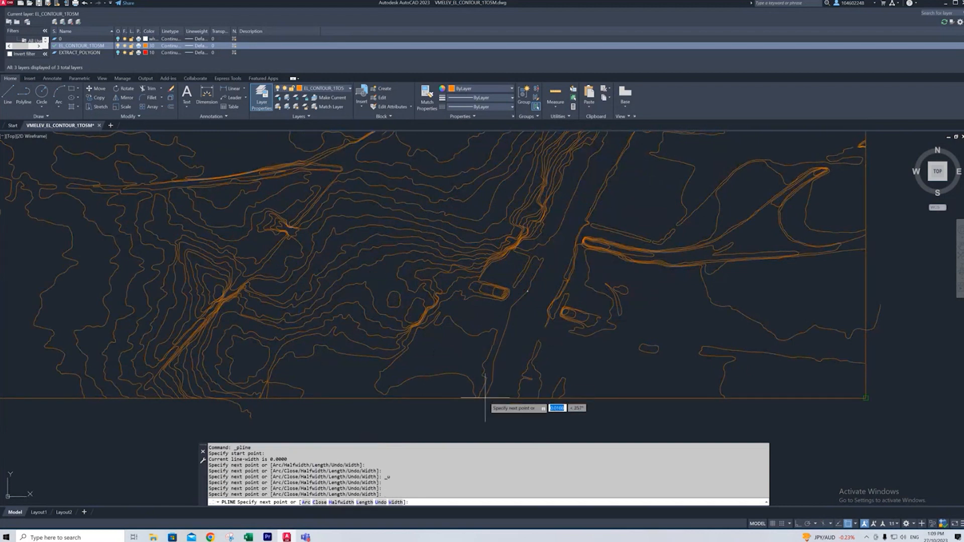
{"action": "scroll", "coordinate": [488, 394], "scroll_direction": "up", "scroll_amount": 10}
{"action": "left_click", "coordinate": [458, 397]}
{"action": "key", "text": "ctrl+z"}
{"action": "left_click", "coordinate": [456, 403]}
{"action": "key", "text": "Escape"}
{"action": "scroll", "coordinate": [581, 293], "scroll_direction": "down", "scroll_amount": 10}
{"action": "scroll", "coordinate": [497, 361], "scroll_direction": "down", "scroll_amount": 5}
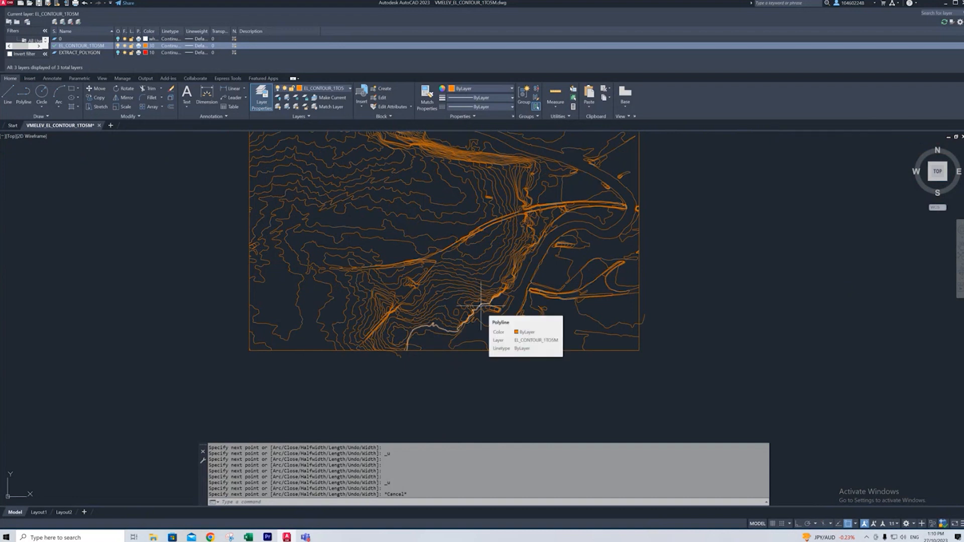
- Draw two short polylines bridging the gap between the paired contour ends just above the rectangle's lower edge
{"action": "left_click", "coordinate": [587, 316]}
{"action": "scroll", "coordinate": [530, 305], "scroll_direction": "up", "scroll_amount": 4}
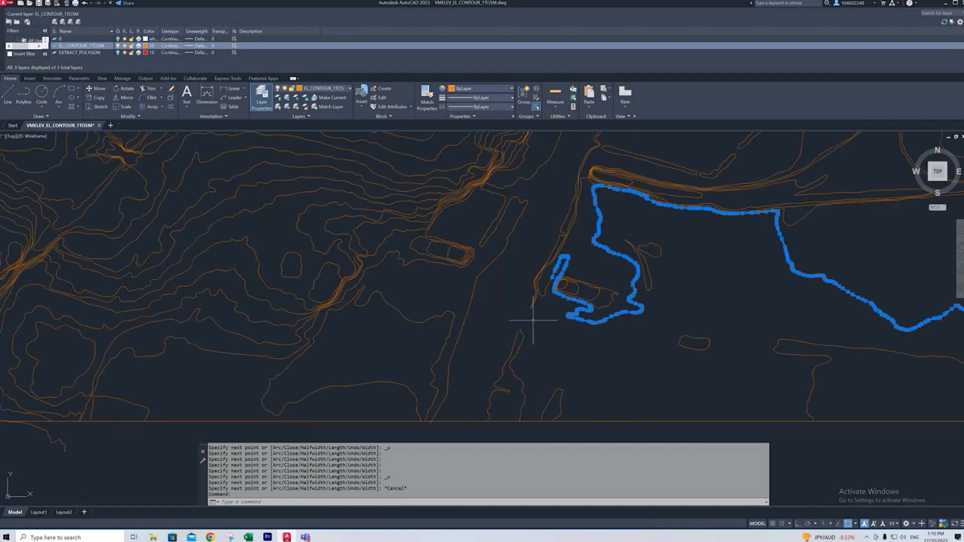
{"action": "scroll", "coordinate": [544, 297], "scroll_direction": "up", "scroll_amount": 3}
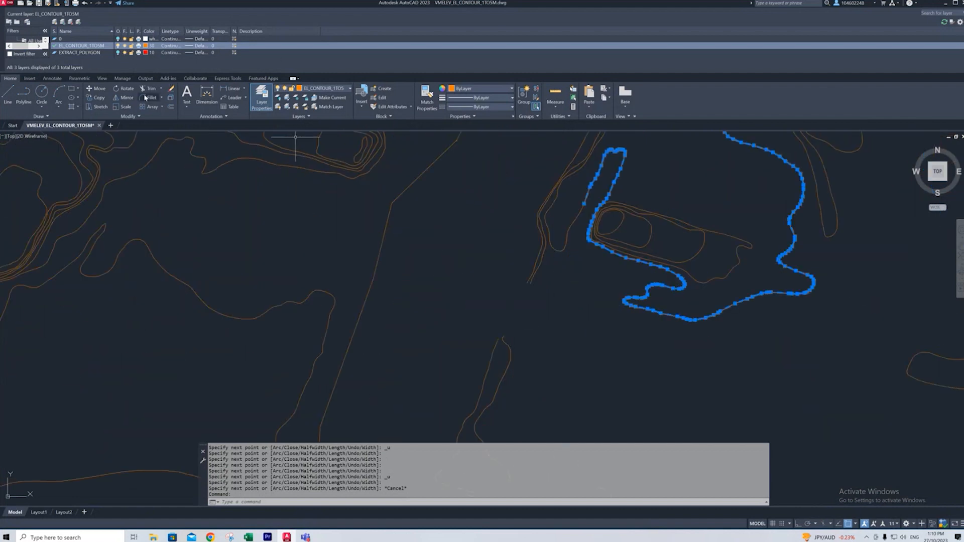
{"action": "left_click", "coordinate": [24, 93]}
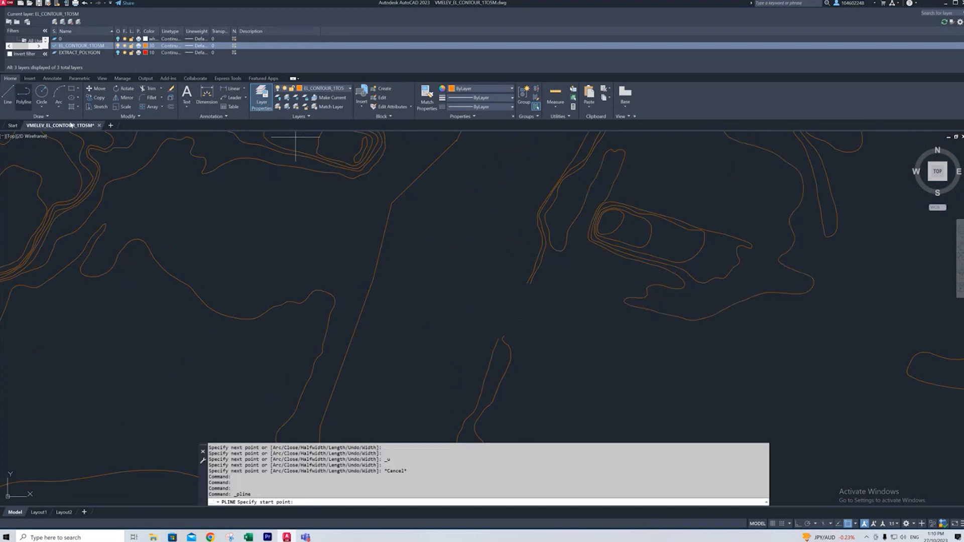
{"action": "left_click", "coordinate": [526, 283]}
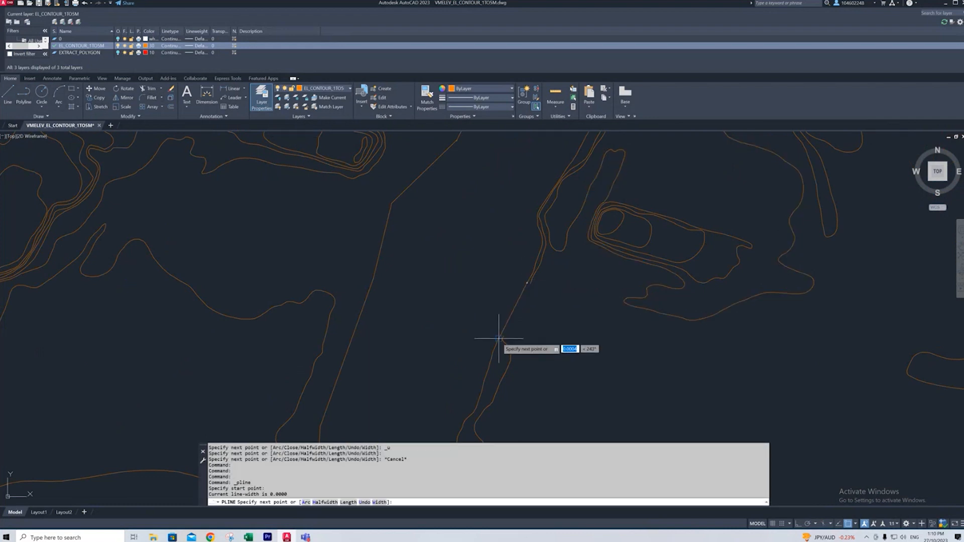
{"action": "left_click", "coordinate": [531, 284]}
{"action": "left_click", "coordinate": [504, 336]}
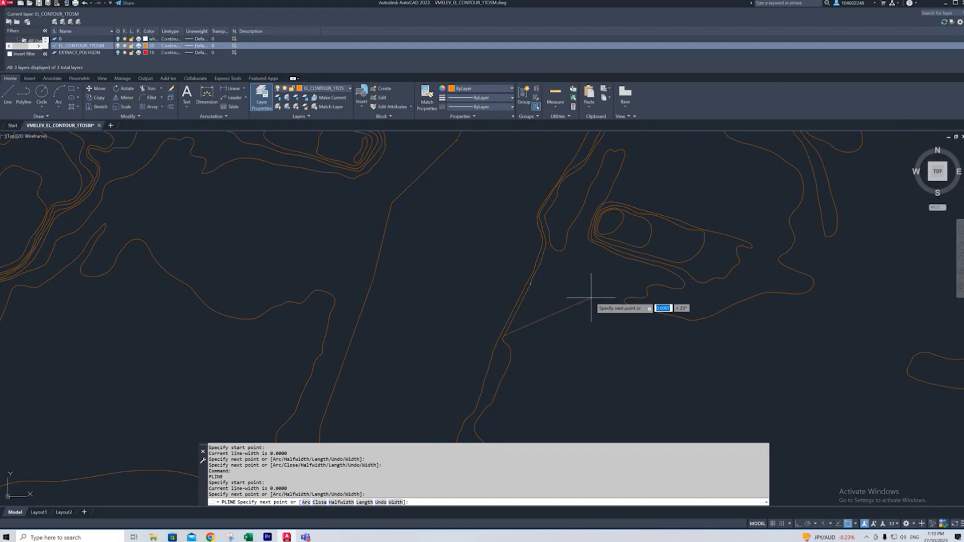
{"action": "key", "text": "Return"}
{"action": "scroll", "coordinate": [457, 242], "scroll_direction": "down", "scroll_amount": 2}
{"action": "scroll", "coordinate": [551, 215], "scroll_direction": "down", "scroll_amount": 2}
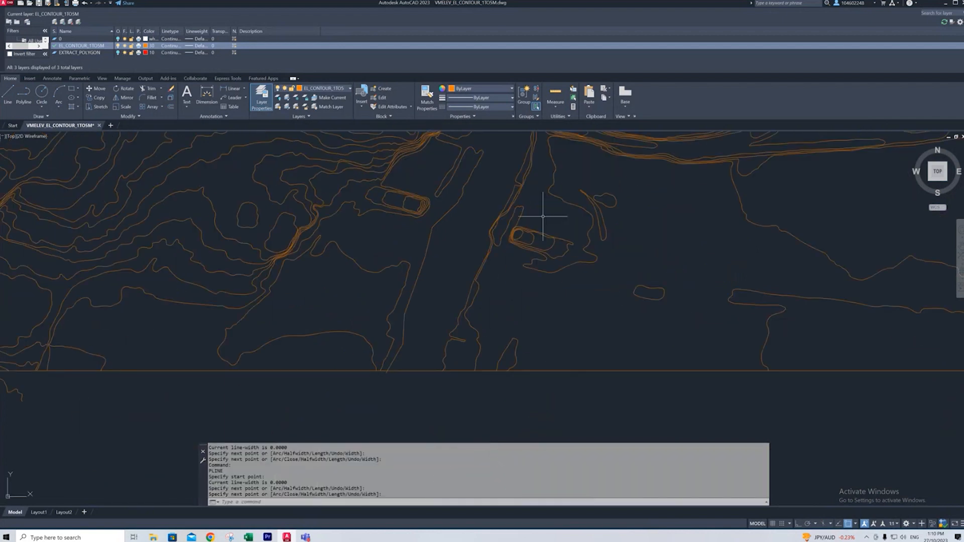
{"action": "scroll", "coordinate": [536, 334], "scroll_direction": "down", "scroll_amount": 2}
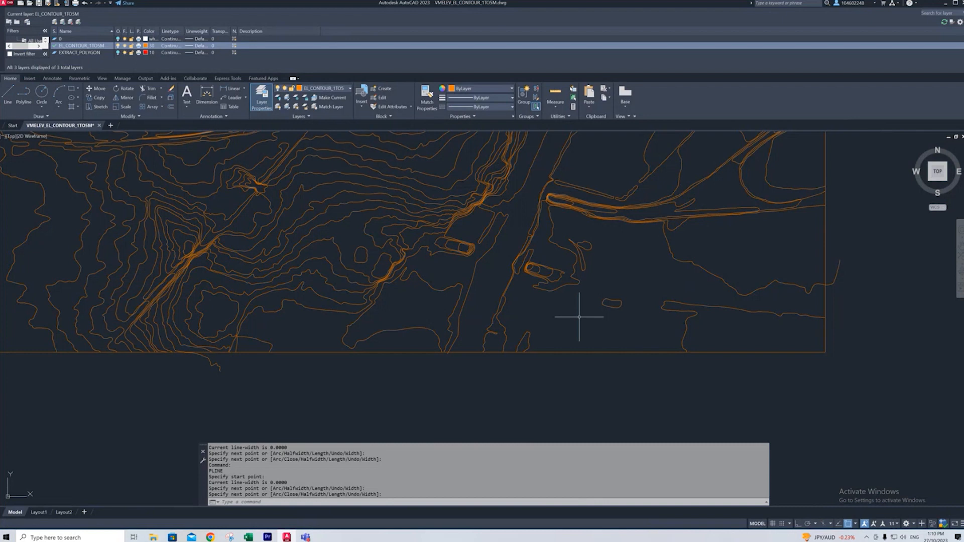
{"action": "scroll", "coordinate": [579, 317], "scroll_direction": "down", "scroll_amount": 4}
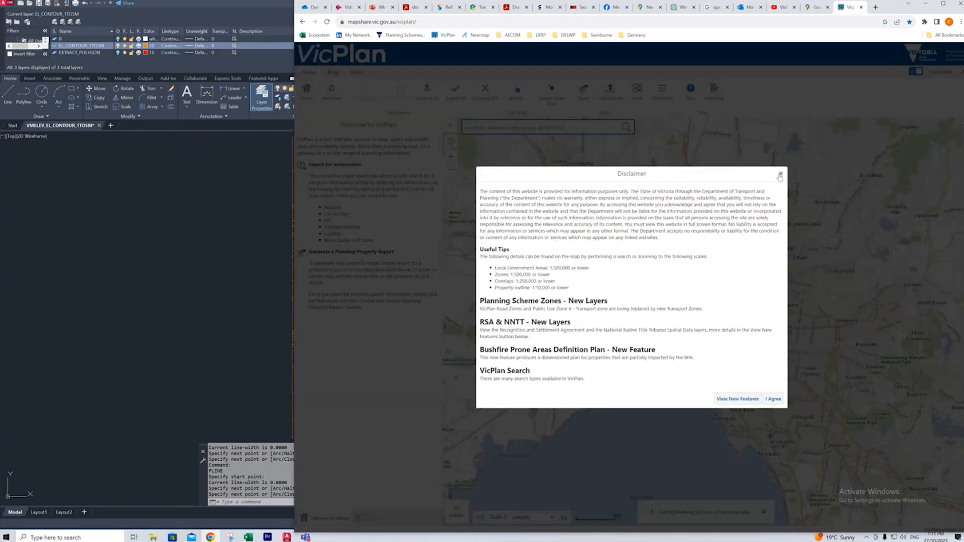
- In VicPlan in the browser, dismiss the disclaimer and bring the Footscray area along the river into view on the map
{"action": "left_click", "coordinate": [781, 174]}
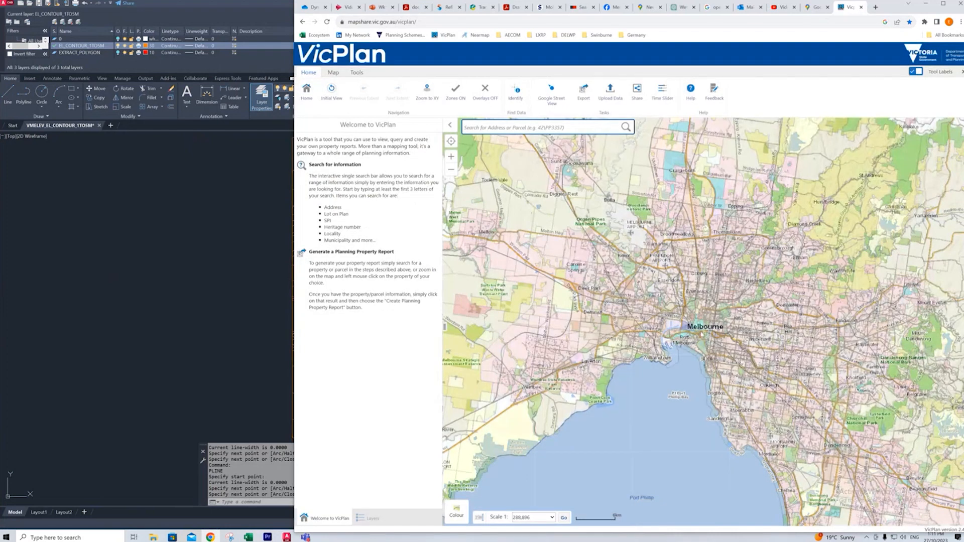
{"action": "scroll", "coordinate": [680, 311], "scroll_direction": "up", "scroll_amount": 3}
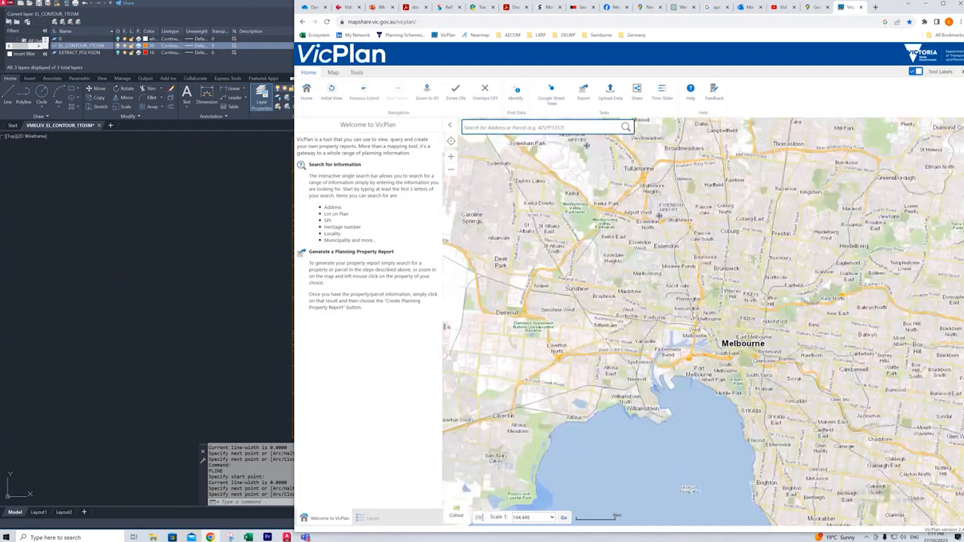
{"action": "scroll", "coordinate": [661, 307], "scroll_direction": "up", "scroll_amount": 2}
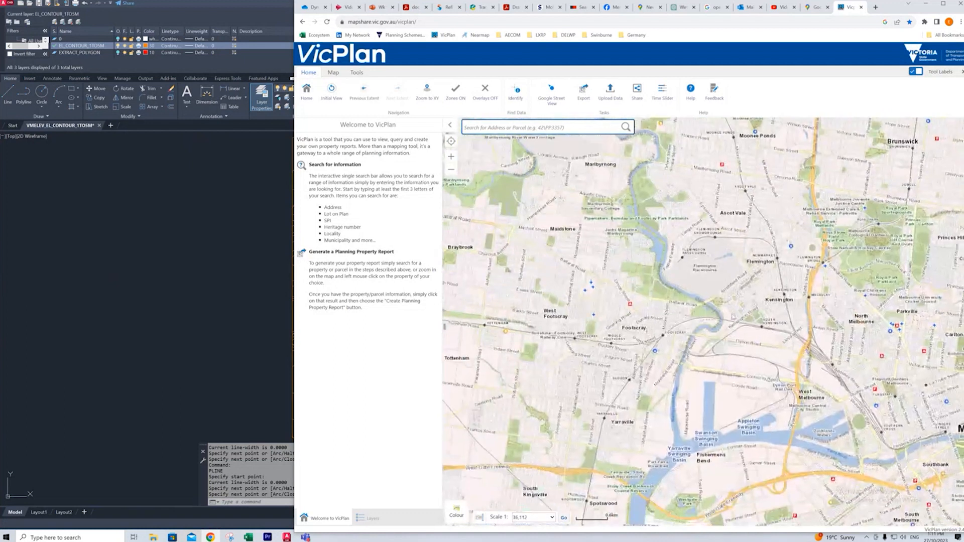
- Hide the Planning Scheme and Property layers in VicPlan and show the 1m interval metro only contours
{"action": "scroll", "coordinate": [662, 307], "scroll_direction": "up", "scroll_amount": 4}
{"action": "left_click_drag", "start_coordinate": [661, 307], "coordinate": [699, 306]}
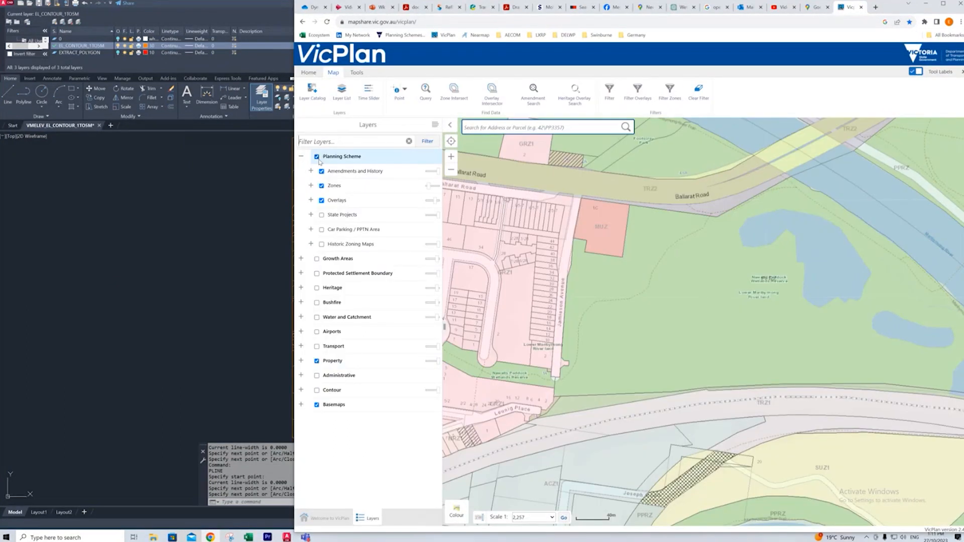
{"action": "left_click", "coordinate": [317, 157]}
{"action": "left_click", "coordinate": [302, 158]}
{"action": "left_click", "coordinate": [317, 273]}
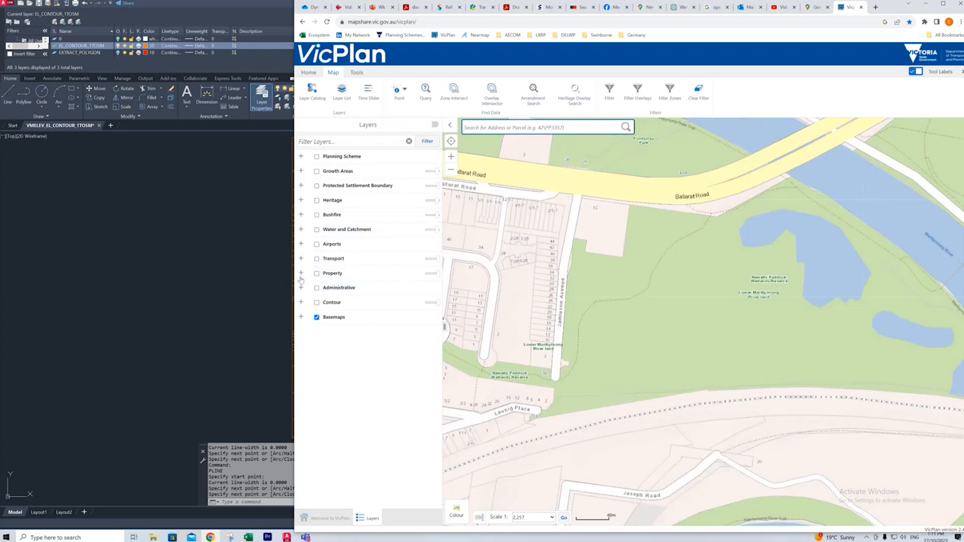
{"action": "left_click", "coordinate": [301, 302]}
{"action": "left_click", "coordinate": [320, 317]}
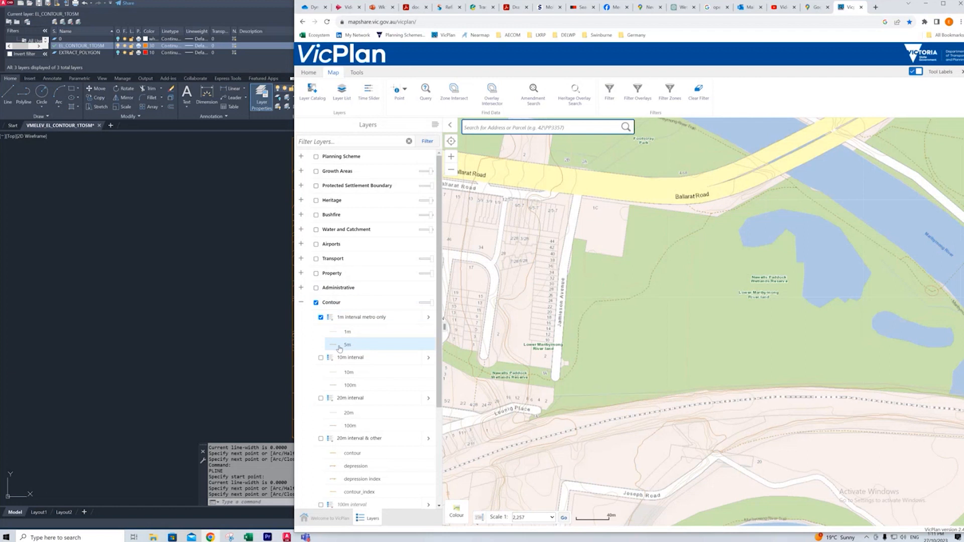
- Switch the VicPlan basemap to Greyscale and collapse the Contour and Basemaps layer groups
{"action": "left_click", "coordinate": [302, 302]}
{"action": "left_click", "coordinate": [317, 318]}
{"action": "left_click", "coordinate": [317, 318]}
{"action": "left_click", "coordinate": [301, 317]}
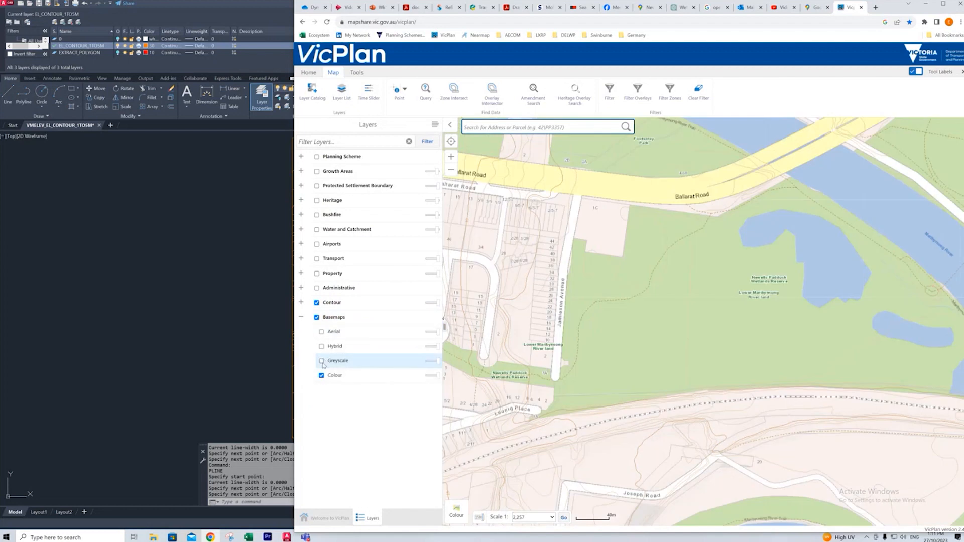
{"action": "left_click", "coordinate": [322, 361]}
{"action": "left_click", "coordinate": [302, 317]}
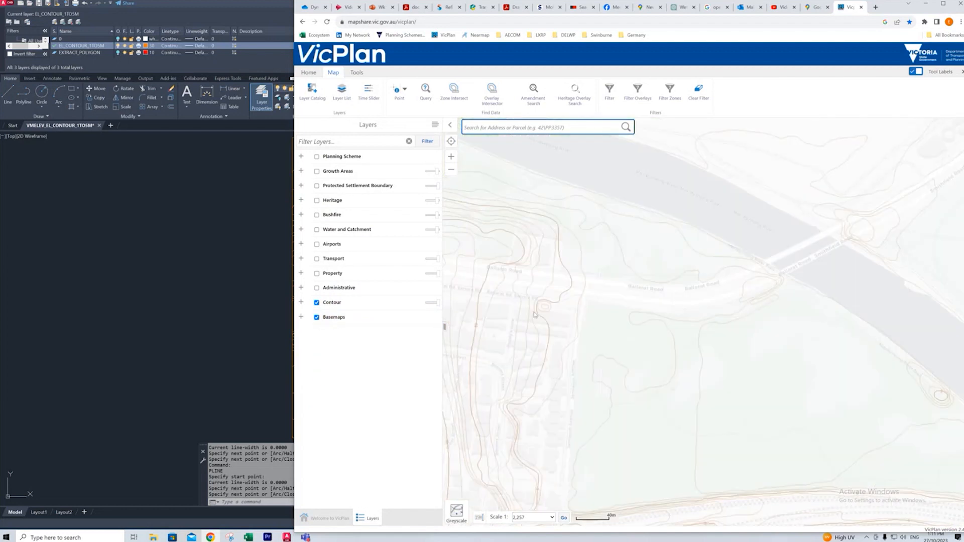
- Compare the contours at the rail embankment's riverbank end in VicPlan with the AutoCAD drawing and select the matching contour
{"action": "left_click_drag", "start_coordinate": [533, 388], "coordinate": [540, 334]}
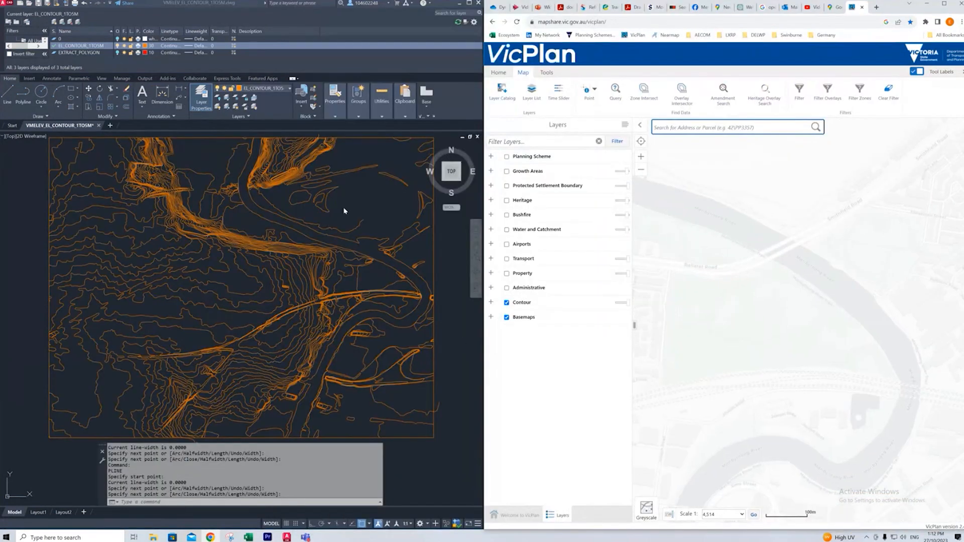
{"action": "scroll", "coordinate": [849, 328], "scroll_direction": "up", "scroll_amount": 1}
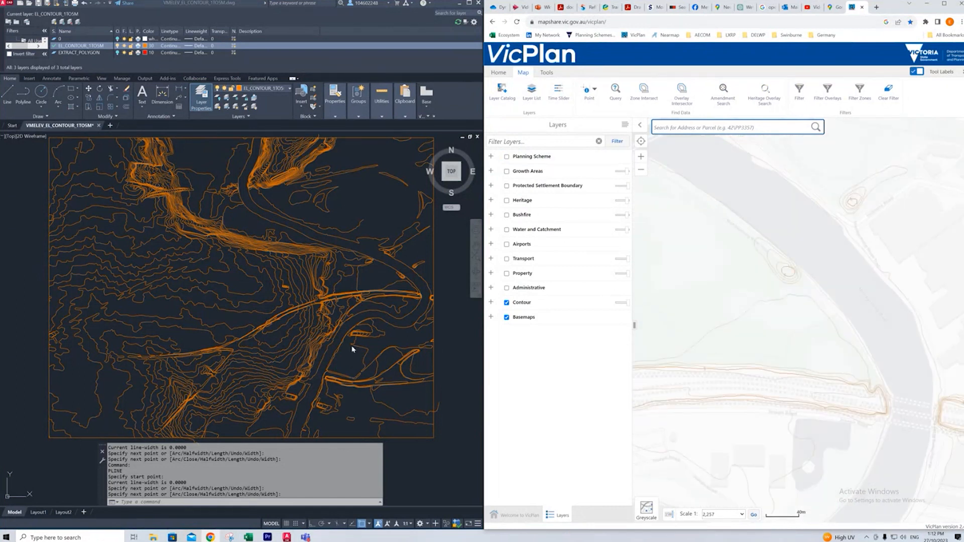
{"action": "left_click_drag", "start_coordinate": [864, 378], "coordinate": [810, 325]}
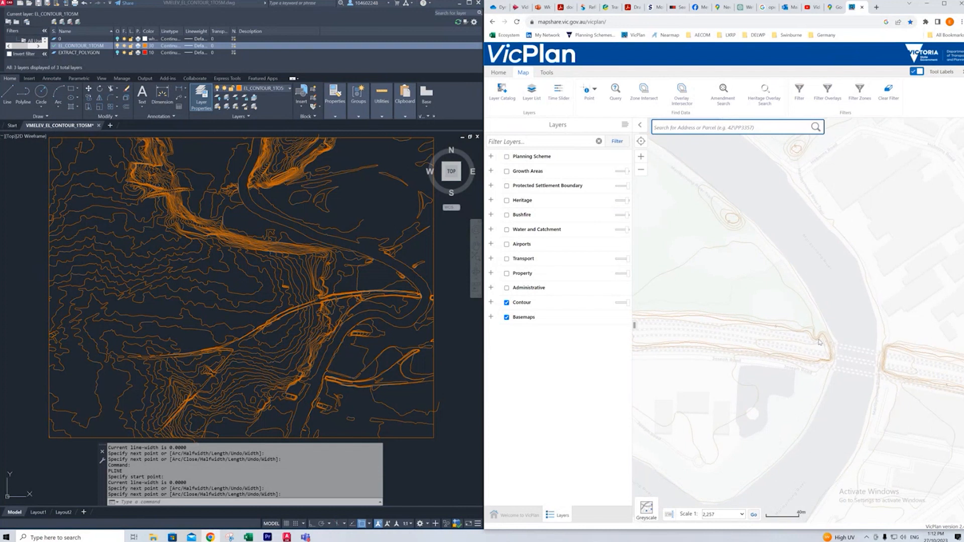
{"action": "scroll", "coordinate": [820, 342], "scroll_direction": "up", "scroll_amount": 2}
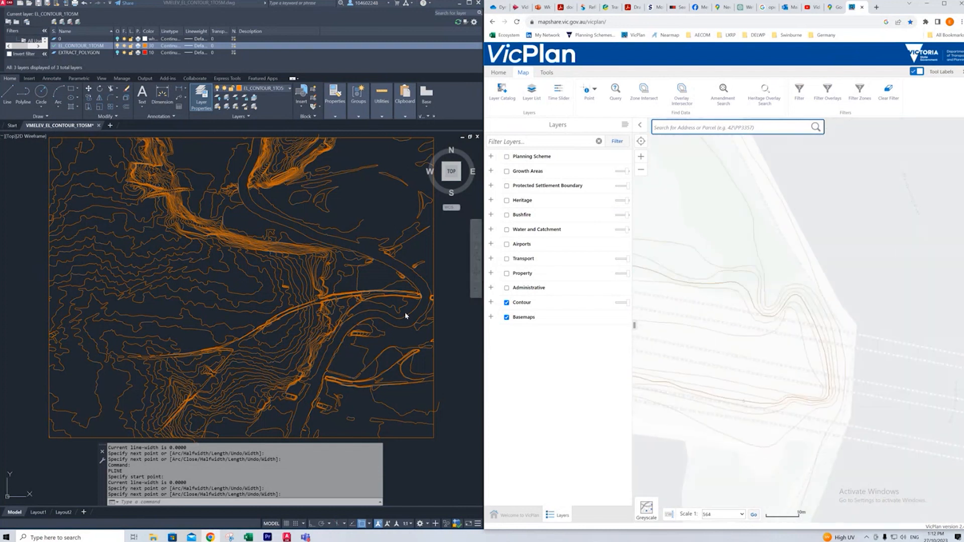
{"action": "scroll", "coordinate": [411, 290], "scroll_direction": "up", "scroll_amount": 5}
{"action": "scroll", "coordinate": [402, 309], "scroll_direction": "up", "scroll_amount": 2}
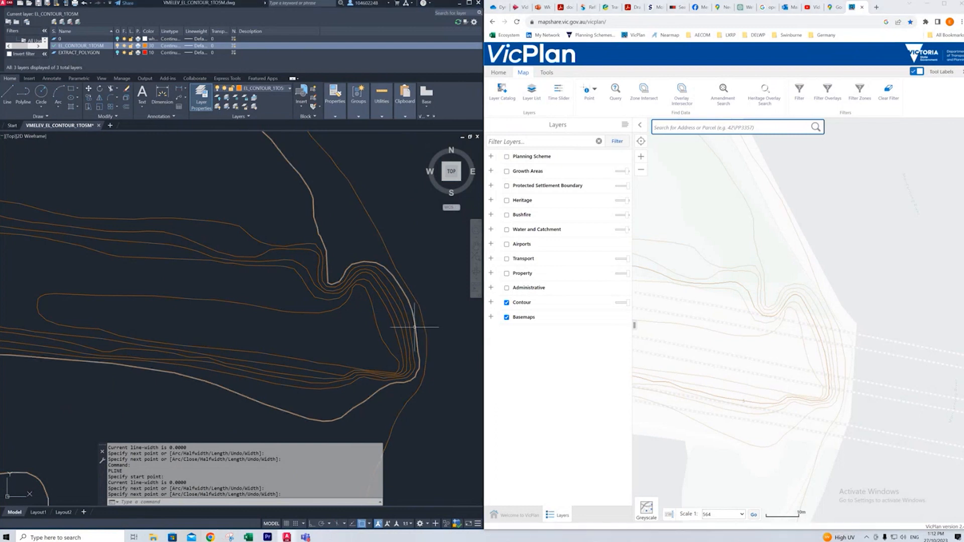
{"action": "left_click", "coordinate": [405, 331]}
{"action": "scroll", "coordinate": [396, 257], "scroll_direction": "down", "scroll_amount": 2}
{"action": "scroll", "coordinate": [396, 257], "scroll_direction": "down", "scroll_amount": 2}
{"action": "scroll", "coordinate": [331, 201], "scroll_direction": "down", "scroll_amount": 3}
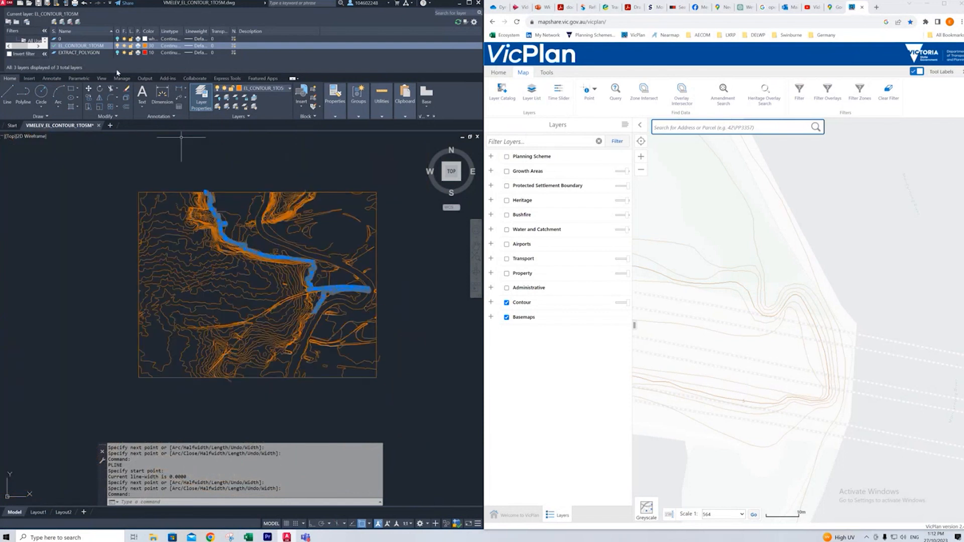
- Create a new layer named 5m with colour 200
{"action": "key", "text": "alt+n"}
{"action": "key", "text": "Return"}
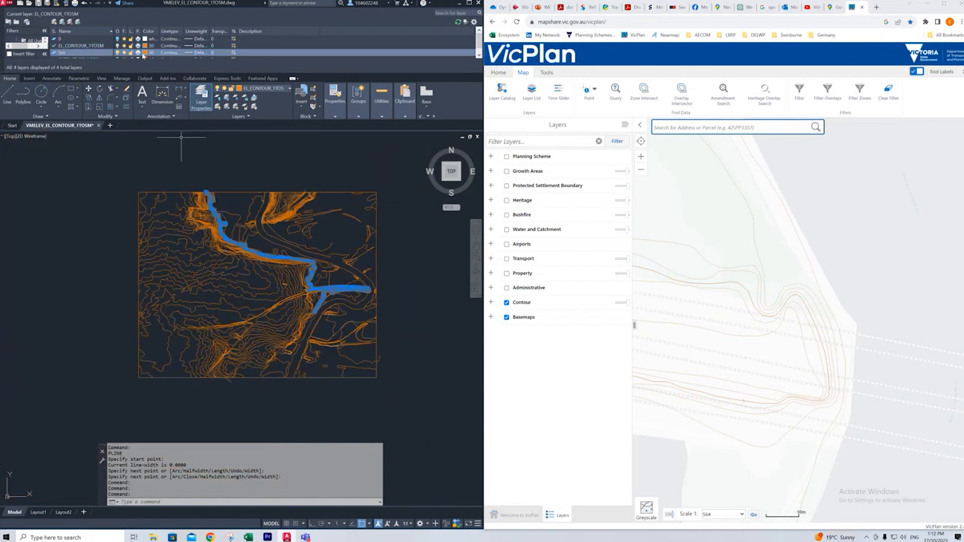
{"action": "left_click", "coordinate": [145, 52]}
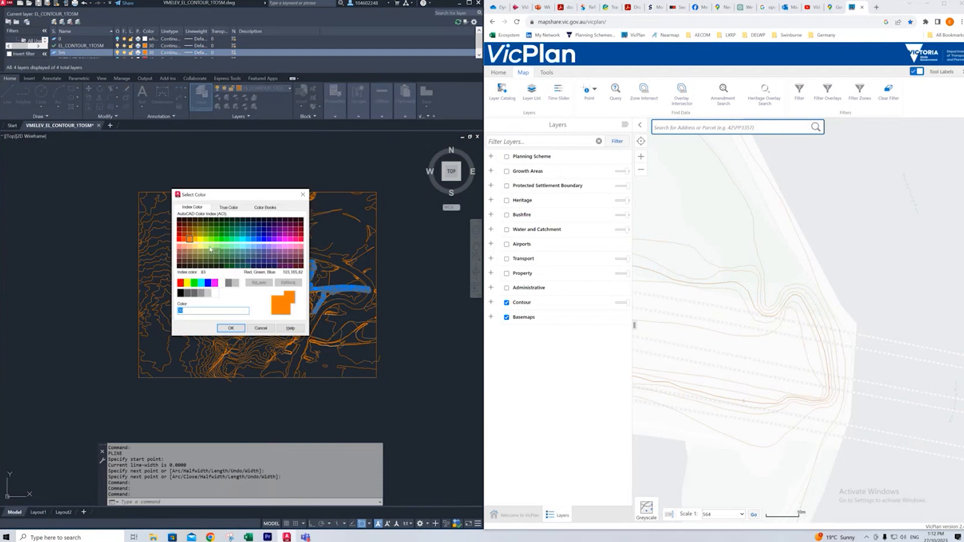
{"action": "left_click", "coordinate": [280, 240]}
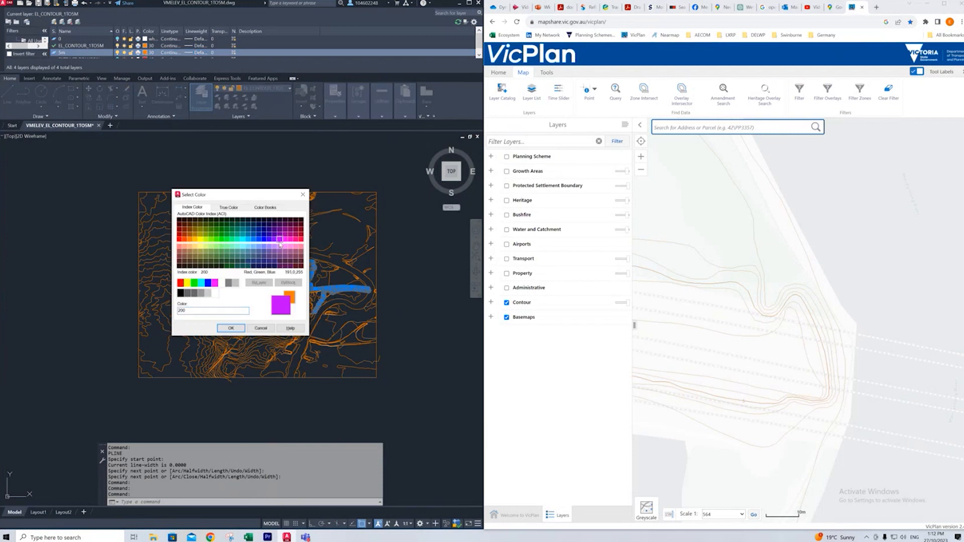
{"action": "left_click", "coordinate": [231, 328]}
- Move the selected contour around the rail embankment to the 5m layer and clear the selection
{"action": "scroll", "coordinate": [326, 334], "scroll_direction": "up", "scroll_amount": 8}
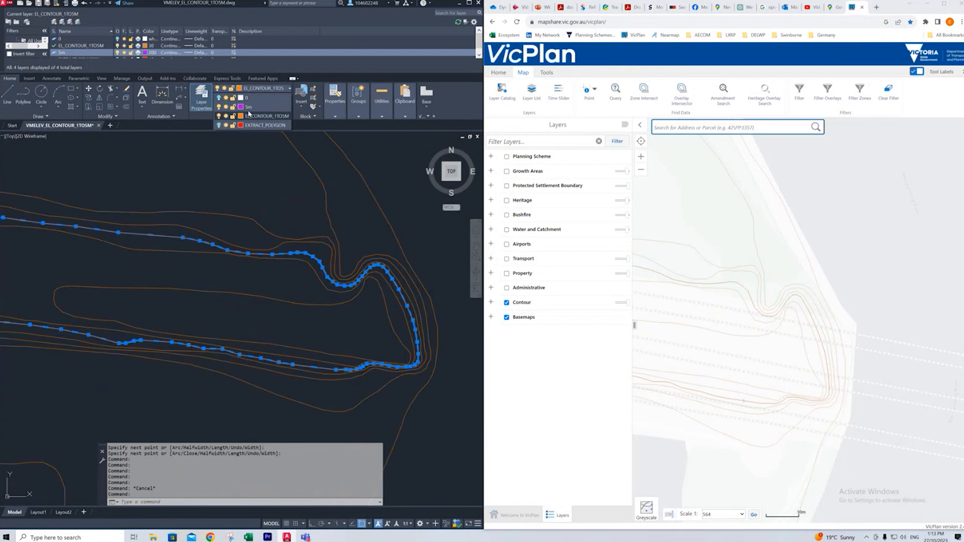
{"action": "key", "text": "Escape"}
{"action": "key", "text": "Escape"}
{"action": "scroll", "coordinate": [331, 321], "scroll_direction": "down", "scroll_amount": 8}
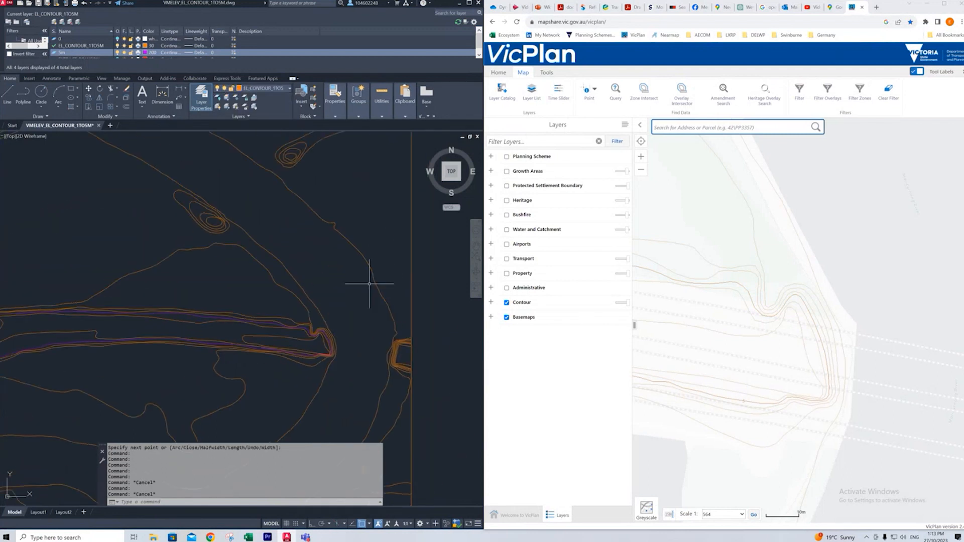
- Compare the riverside contours south of the rail bridge in VicPlan with the same area of the drawing
{"action": "scroll", "coordinate": [390, 194], "scroll_direction": "up", "scroll_amount": 1}
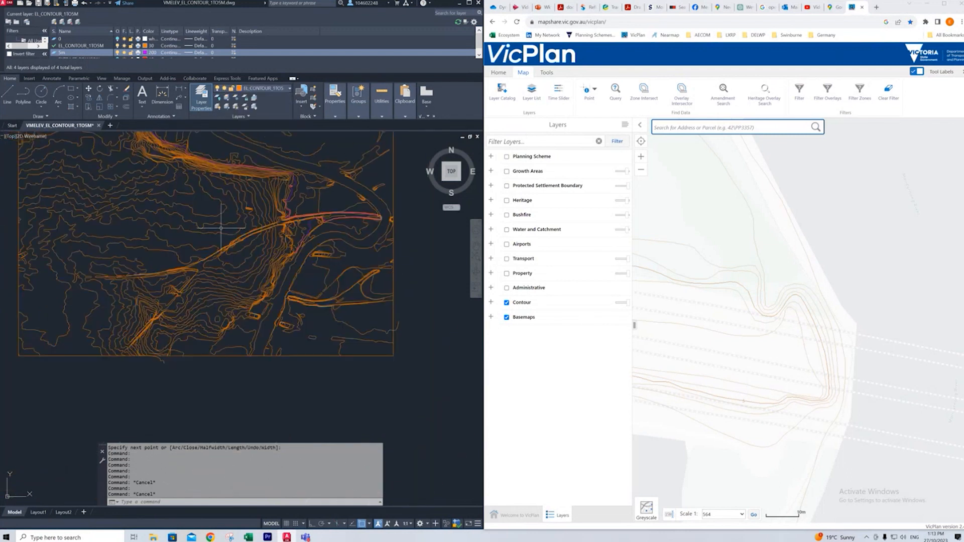
{"action": "scroll", "coordinate": [389, 221], "scroll_direction": "up", "scroll_amount": 1}
{"action": "scroll", "coordinate": [388, 223], "scroll_direction": "down", "scroll_amount": 4}
{"action": "scroll", "coordinate": [741, 242], "scroll_direction": "down", "scroll_amount": 3}
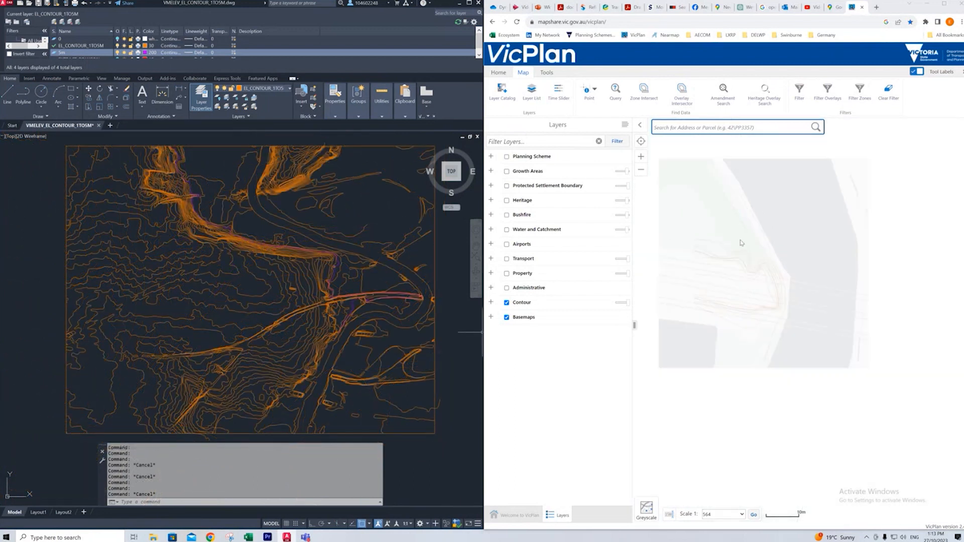
{"action": "left_click_drag", "start_coordinate": [747, 306], "coordinate": [821, 310]}
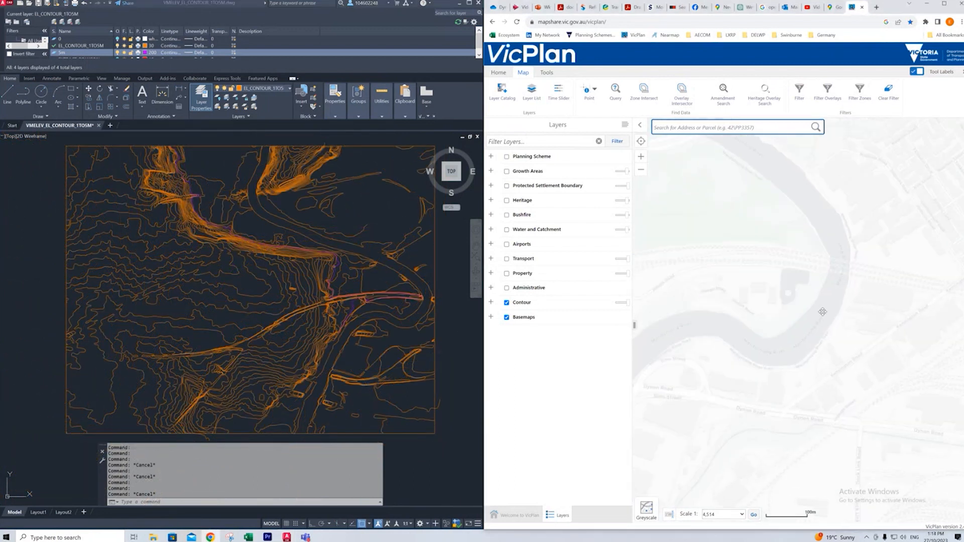
{"action": "scroll", "coordinate": [821, 310], "scroll_direction": "up", "scroll_amount": 1}
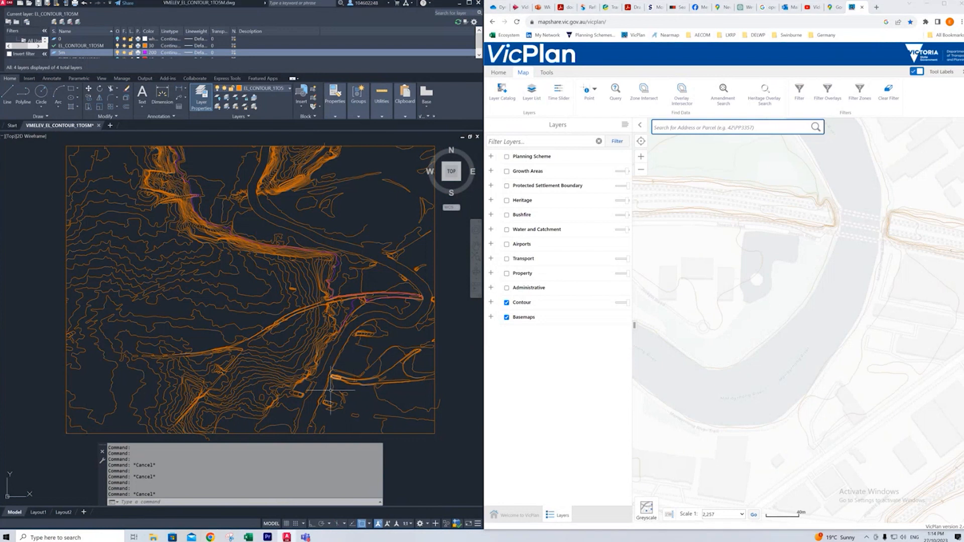
{"action": "scroll", "coordinate": [321, 386], "scroll_direction": "up", "scroll_amount": 2}
{"action": "scroll", "coordinate": [687, 260], "scroll_direction": "down", "scroll_amount": 1}
{"action": "scroll", "coordinate": [755, 307], "scroll_direction": "up", "scroll_amount": 2}
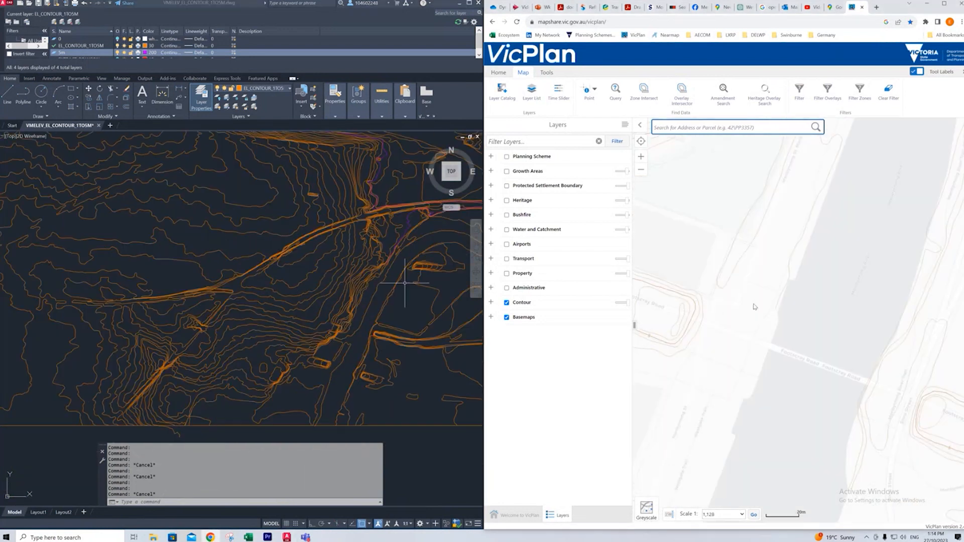
{"action": "scroll", "coordinate": [339, 362], "scroll_direction": "up", "scroll_amount": 2}
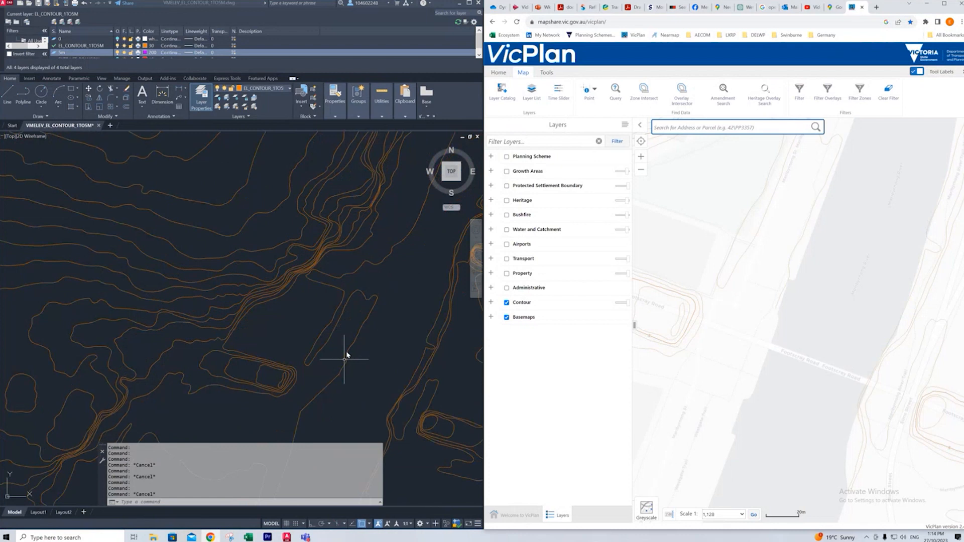
- Select the looping contour on the river's west bank beside the road bridge and check how far it runs
{"action": "left_click", "coordinate": [347, 354]}
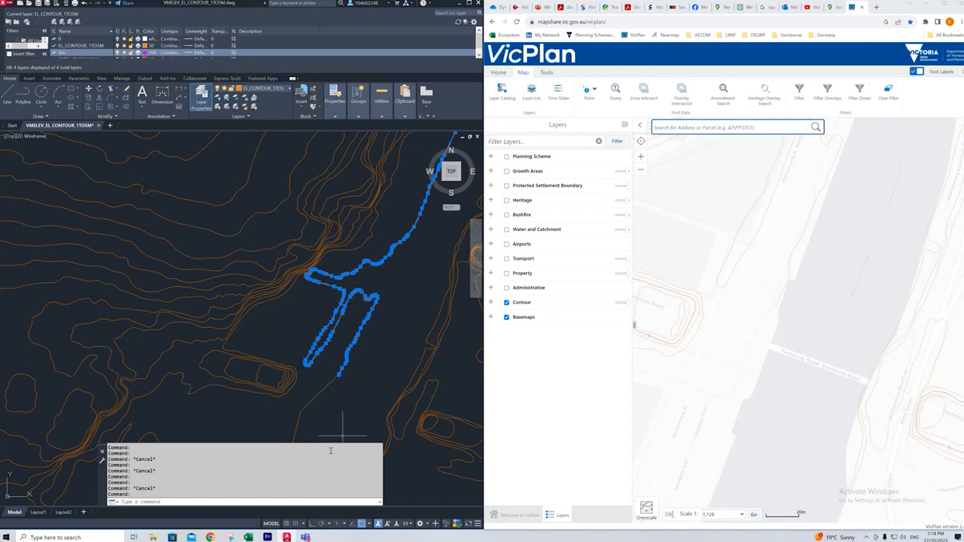
{"action": "scroll", "coordinate": [344, 363], "scroll_direction": "down", "scroll_amount": 3}
{"action": "mouse_move", "coordinate": [343, 366]}
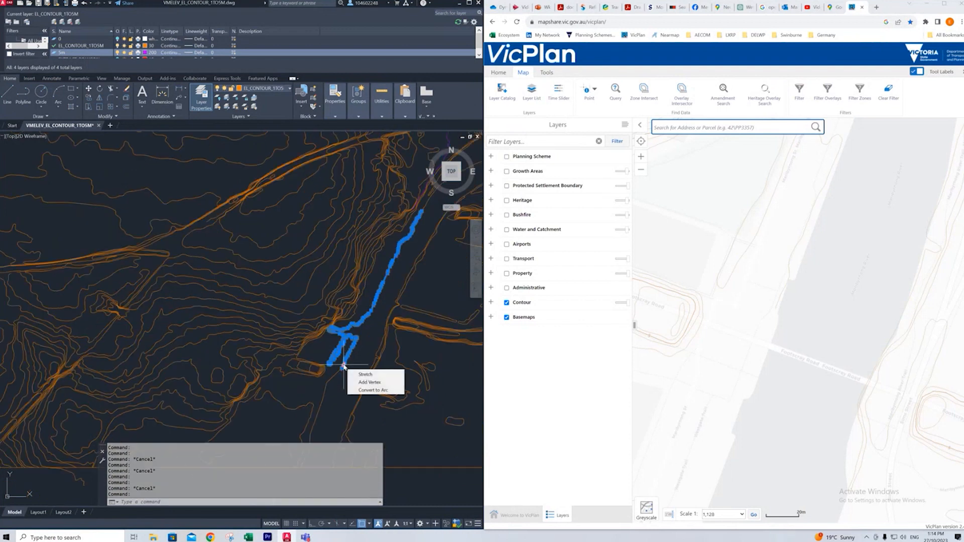
{"action": "scroll", "coordinate": [233, 291], "scroll_direction": "down", "scroll_amount": 6}
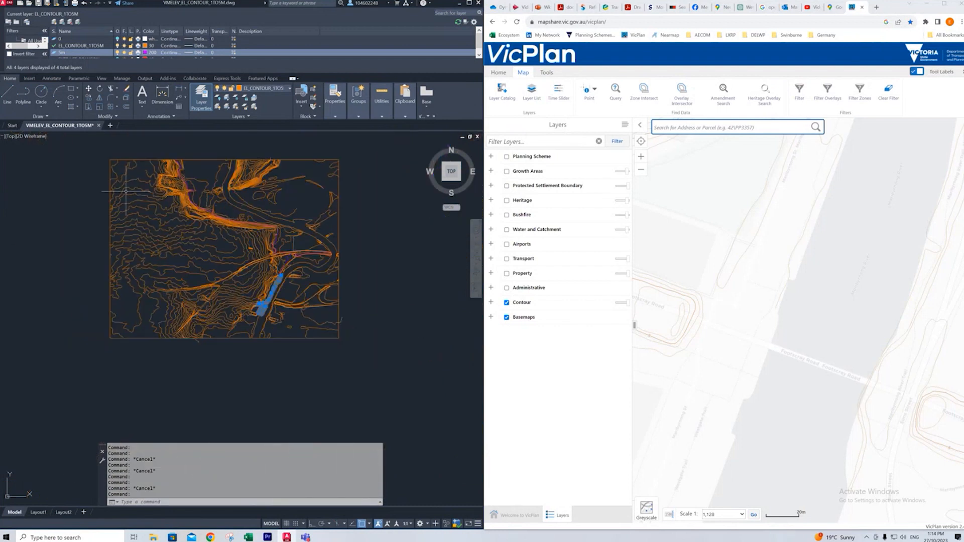
{"action": "scroll", "coordinate": [125, 191], "scroll_direction": "up", "scroll_amount": 2}
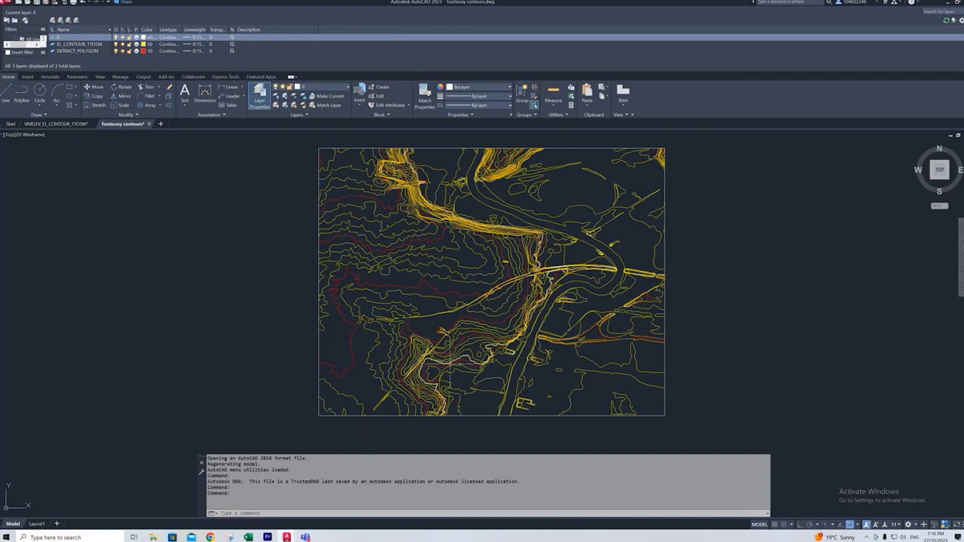
- Examine the contours in the footscray contours drawing, including those along the rail line, for continuity
{"action": "scroll", "coordinate": [441, 366], "scroll_direction": "up", "scroll_amount": 2}
{"action": "scroll", "coordinate": [426, 350], "scroll_direction": "down", "scroll_amount": 2}
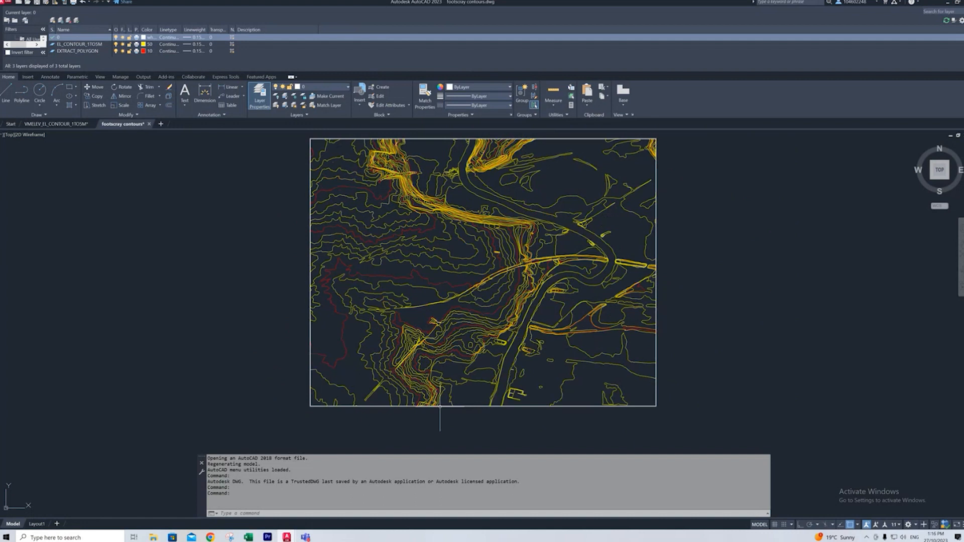
{"action": "left_click", "coordinate": [366, 375]}
{"action": "left_click", "coordinate": [491, 318]}
{"action": "key", "text": "Escape"}
{"action": "scroll", "coordinate": [451, 301], "scroll_direction": "up", "scroll_amount": 5}
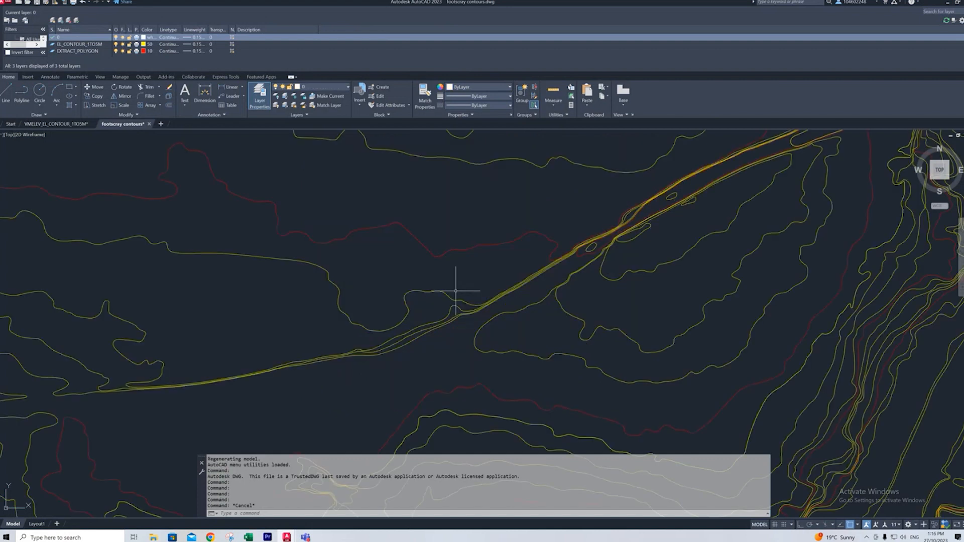
{"action": "scroll", "coordinate": [422, 301], "scroll_direction": "up", "scroll_amount": 5}
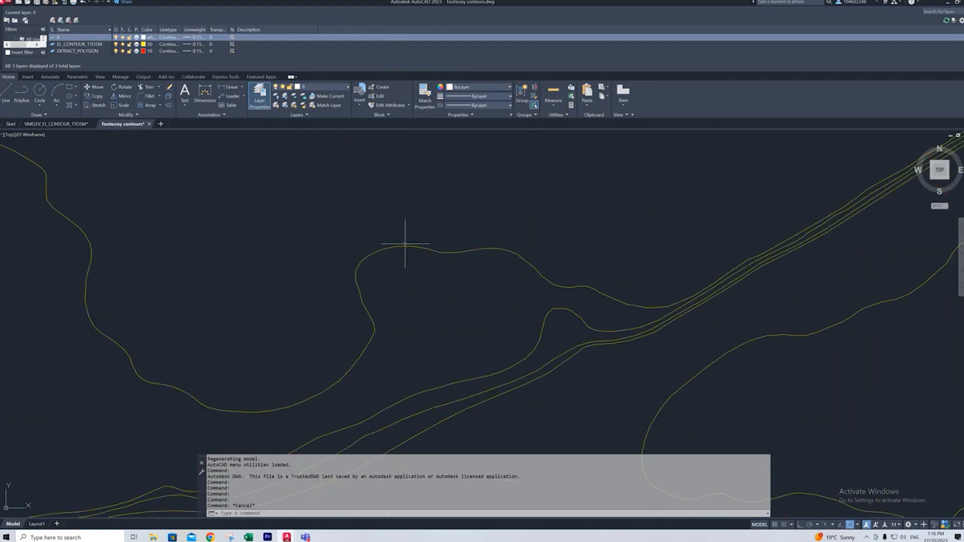
{"action": "left_click", "coordinate": [441, 248]}
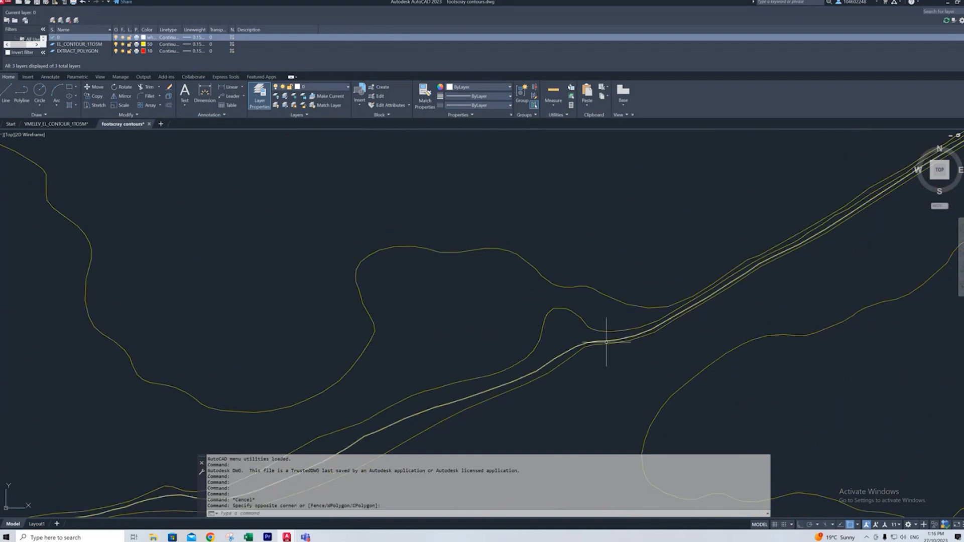
{"action": "scroll", "coordinate": [466, 377], "scroll_direction": "down", "scroll_amount": 10}
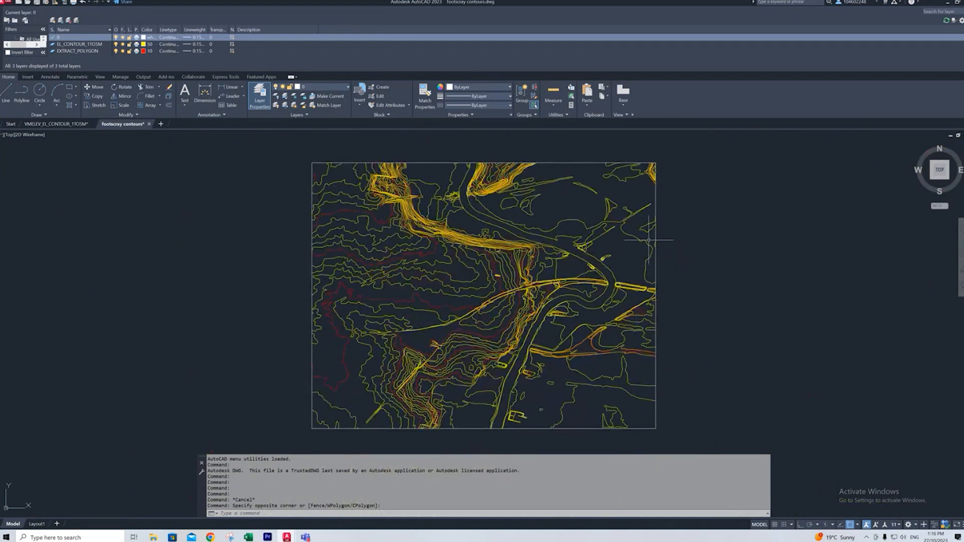
- View the contours in SW isometric and return to the top view of the whole site
{"action": "left_click", "coordinate": [930, 180]}
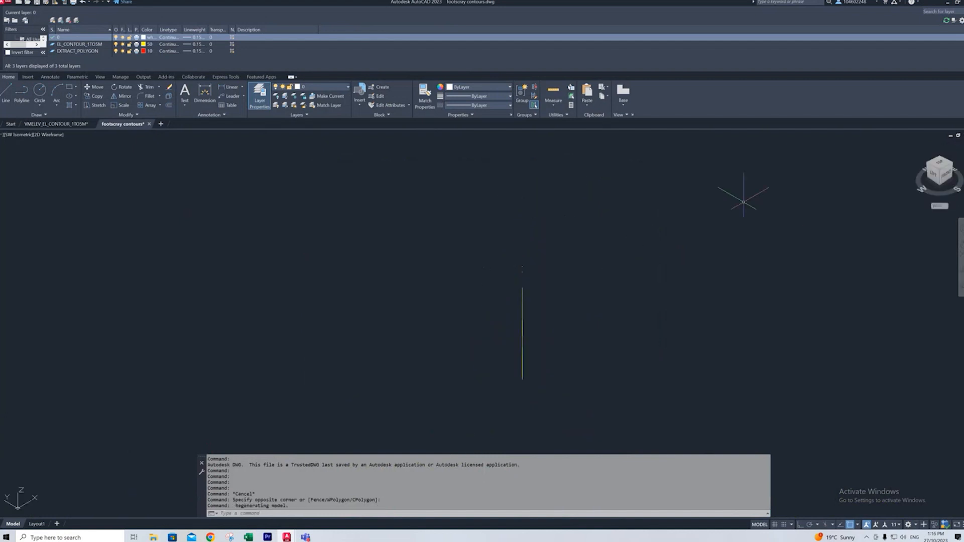
{"action": "left_click", "coordinate": [940, 166]}
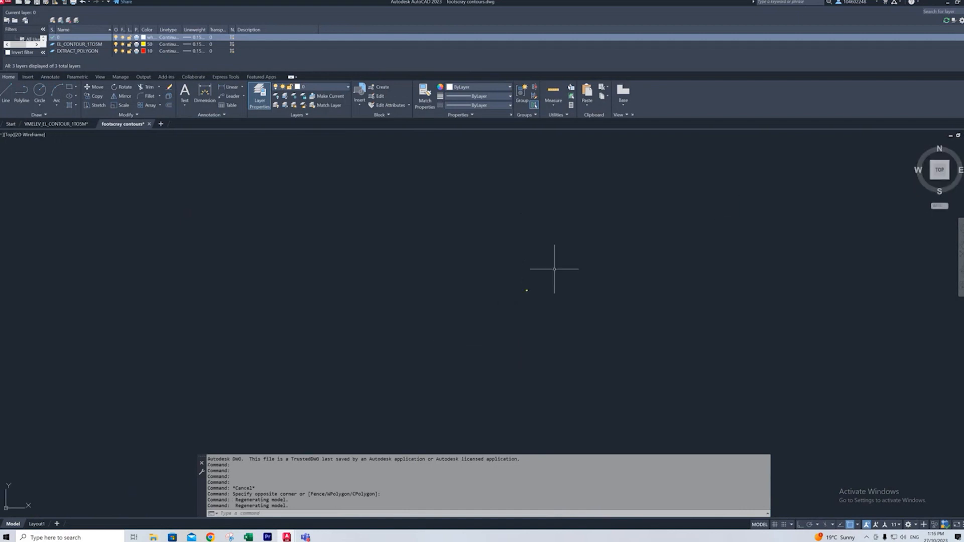
{"action": "scroll", "coordinate": [492, 300], "scroll_direction": "up", "scroll_amount": 15}
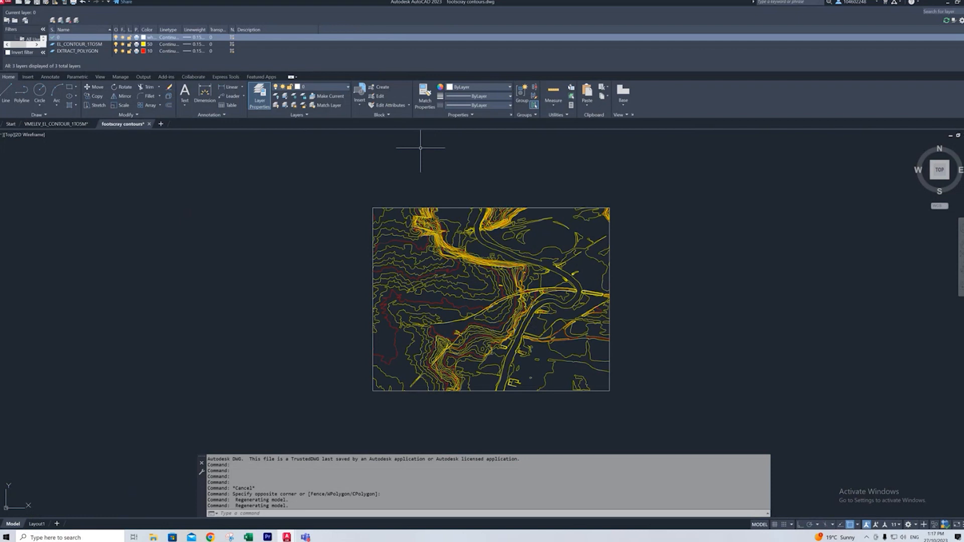
{"action": "left_click", "coordinate": [663, 178]}
{"action": "left_click", "coordinate": [370, 414]}
{"action": "type", "text": "wbloc"}
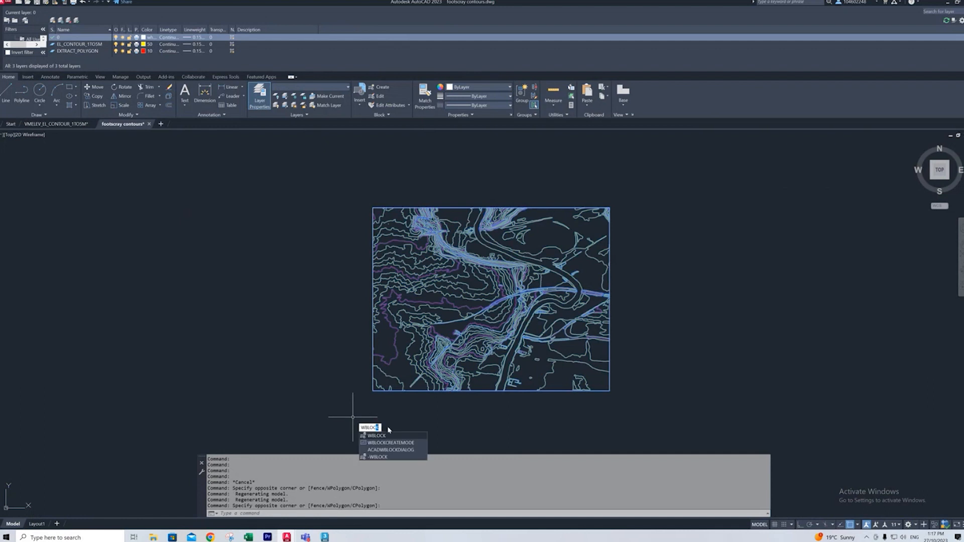
{"action": "left_click", "coordinate": [397, 437]}
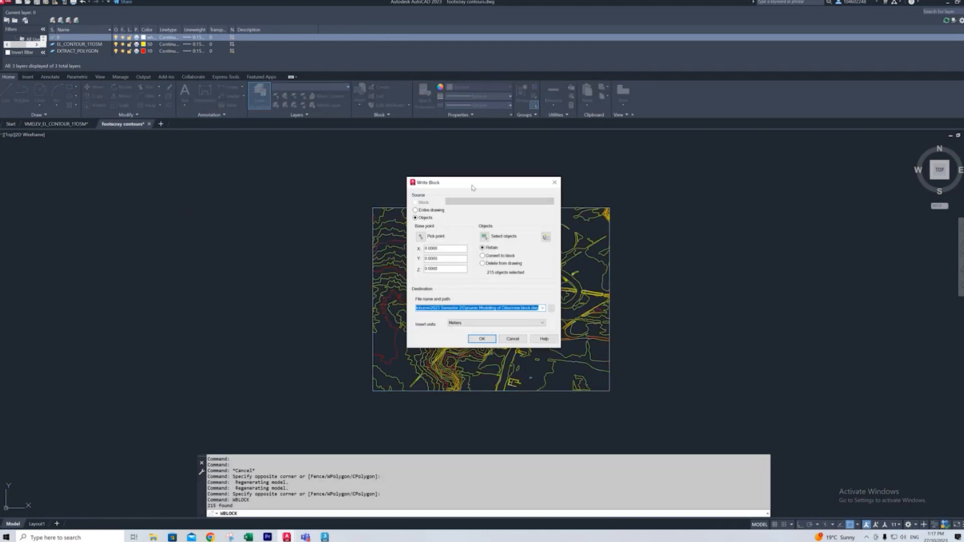
{"action": "left_click_drag", "start_coordinate": [472, 188], "coordinate": [260, 207]}
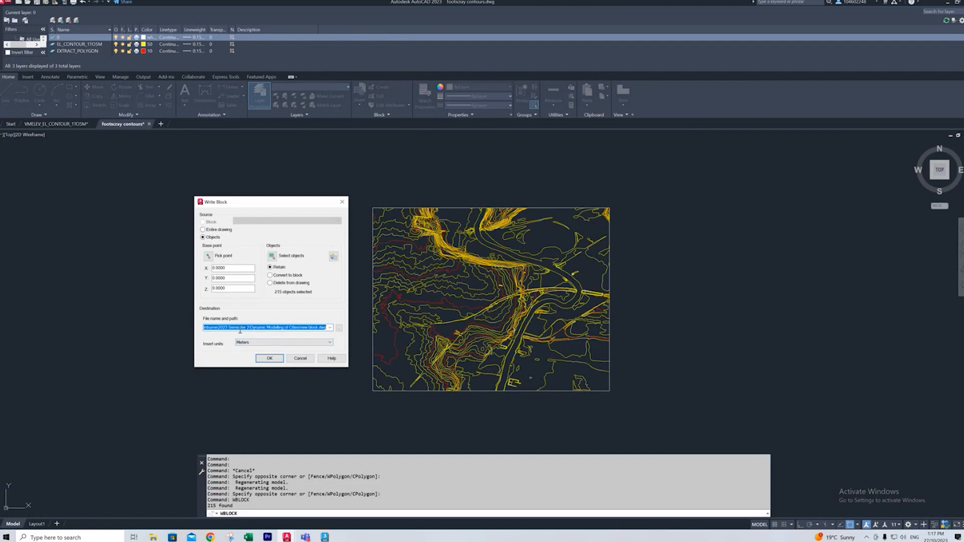
{"action": "left_click", "coordinate": [342, 202]}
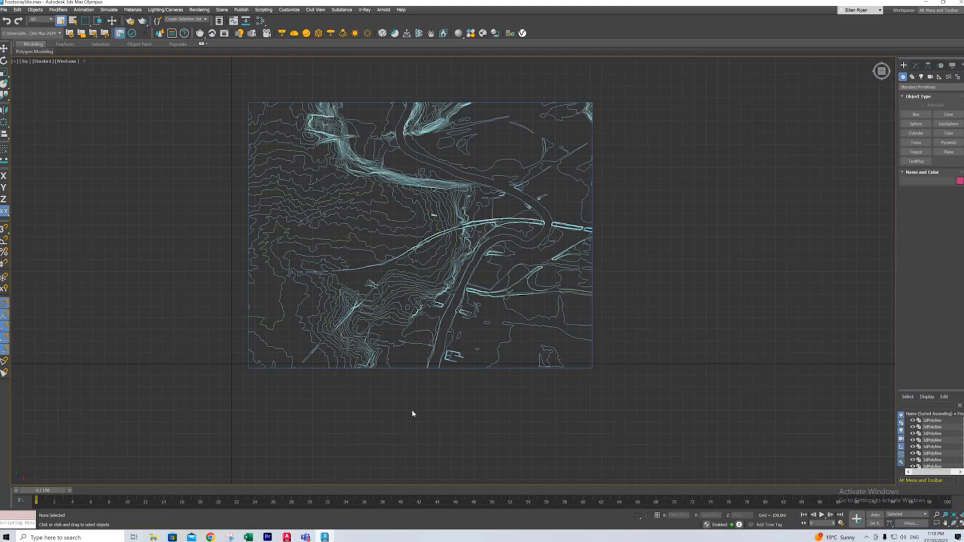
- In 3ds Max, examine the imported Footscray contours and their object list, viewing the terrain obliquely, from the front and from the top
{"action": "scroll", "coordinate": [562, 289], "scroll_direction": "down", "scroll_amount": 2}
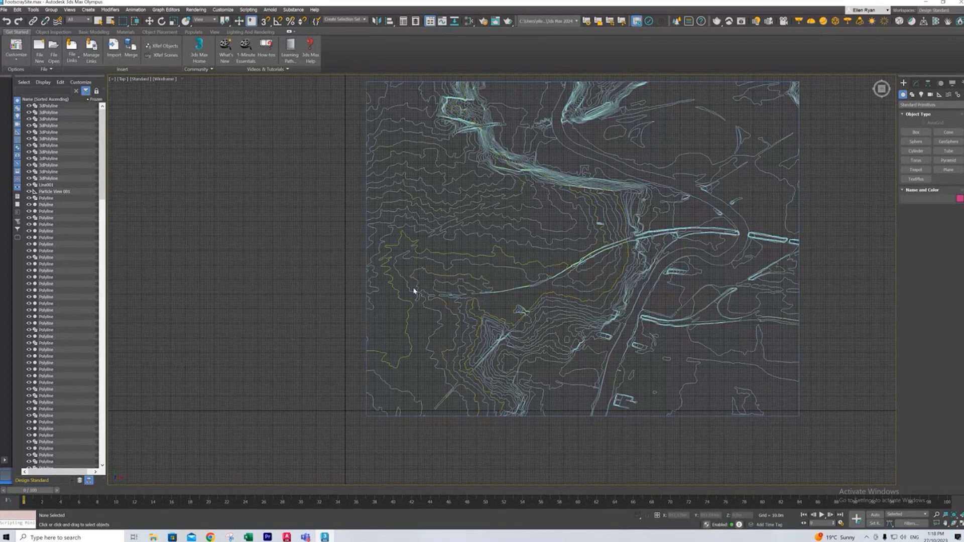
{"action": "scroll", "coordinate": [64, 166], "scroll_direction": "down", "scroll_amount": 15}
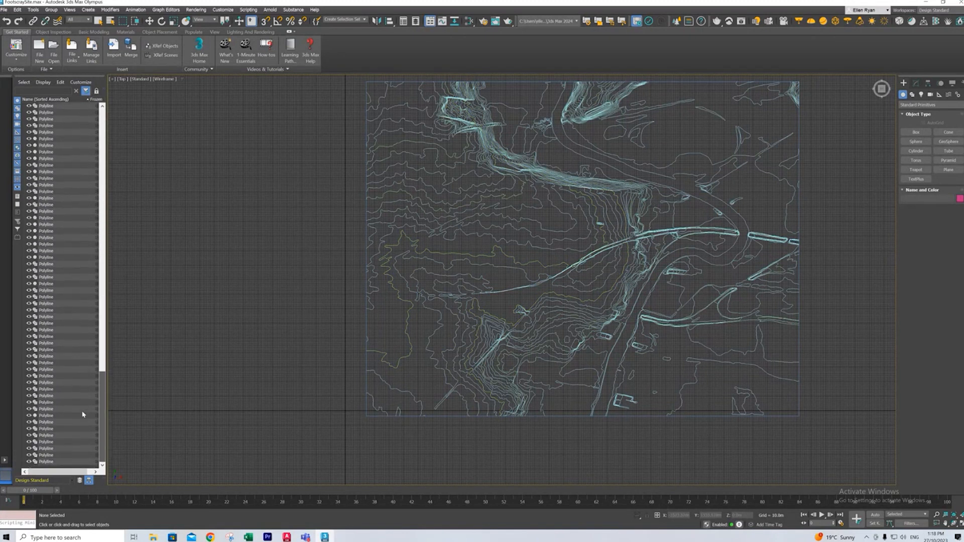
{"action": "scroll", "coordinate": [83, 409], "scroll_direction": "up", "scroll_amount": 15}
{"action": "middle_click_drag", "start_coordinate": [498, 278], "coordinate": [396, 340], "text": "alt"}
{"action": "scroll", "coordinate": [488, 290], "scroll_direction": "up", "scroll_amount": 4}
{"action": "scroll", "coordinate": [459, 355], "scroll_direction": "up", "scroll_amount": 5}
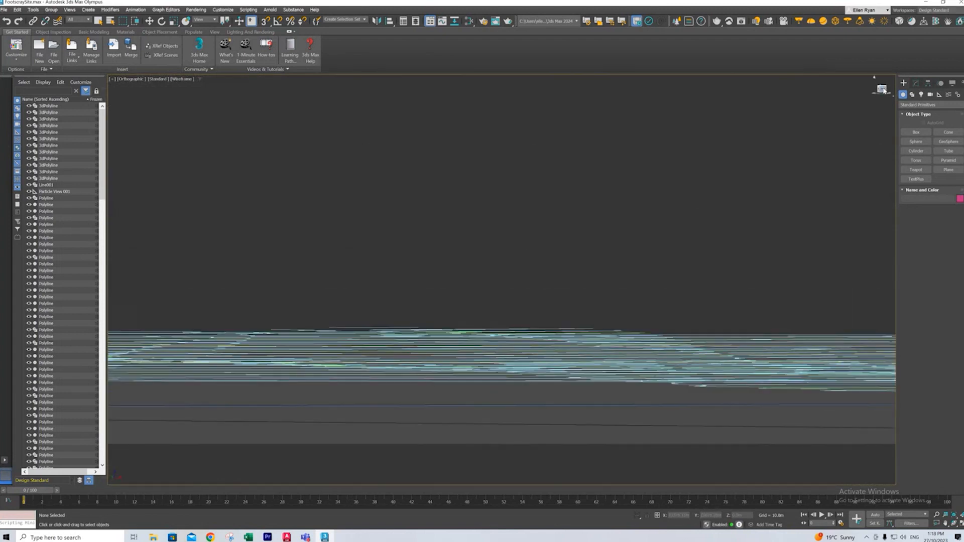
{"action": "left_click", "coordinate": [882, 90]}
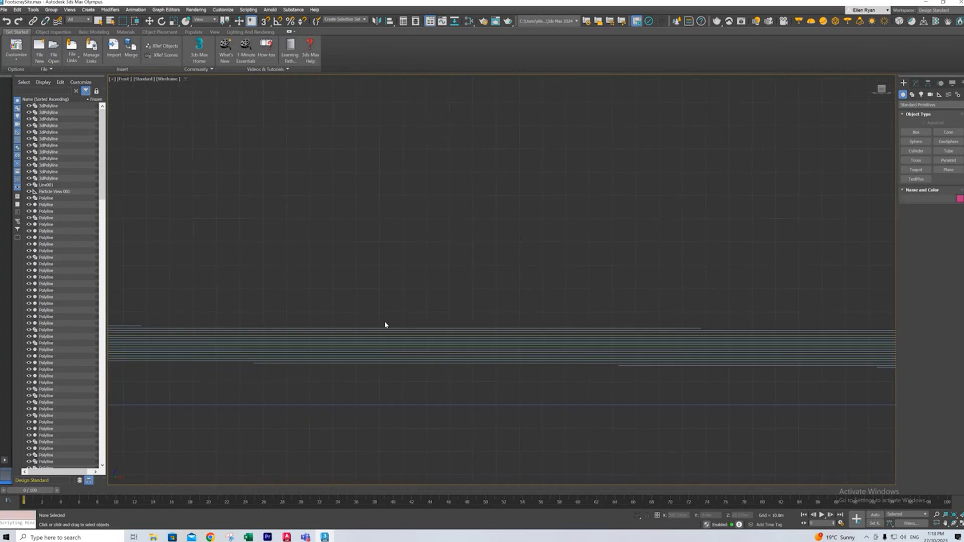
{"action": "scroll", "coordinate": [286, 303], "scroll_direction": "down", "scroll_amount": 4}
{"action": "scroll", "coordinate": [757, 322], "scroll_direction": "up", "scroll_amount": 3}
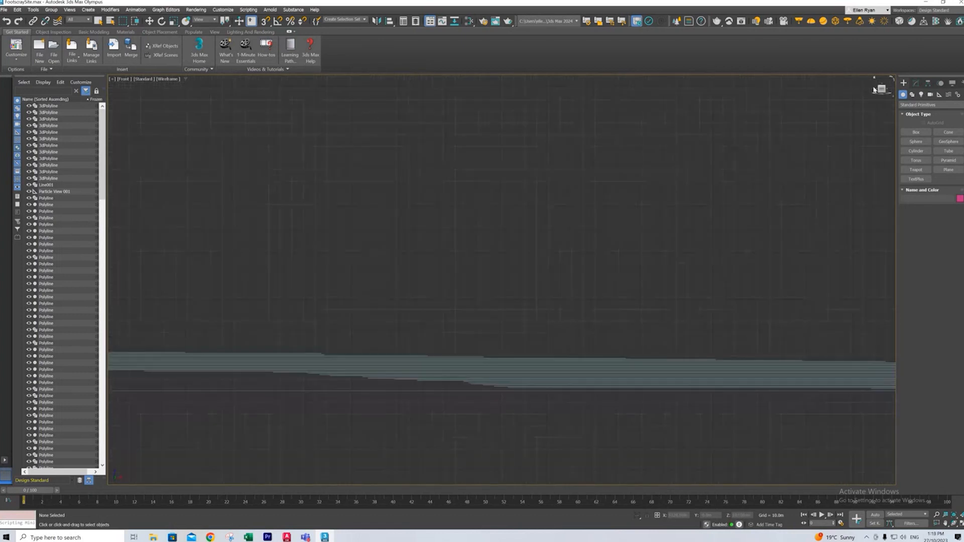
{"action": "left_click_drag", "start_coordinate": [879, 89], "coordinate": [725, 236]}
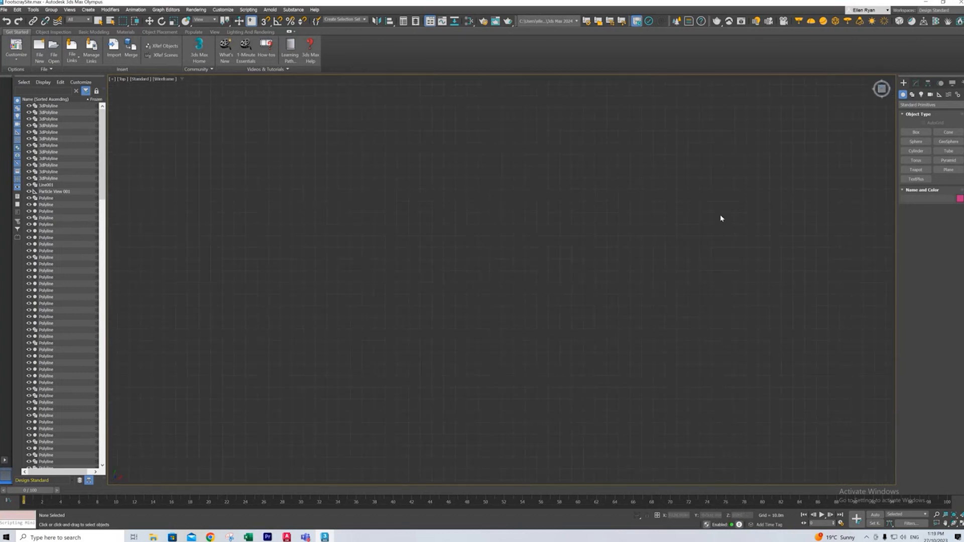
{"action": "key", "text": "t"}
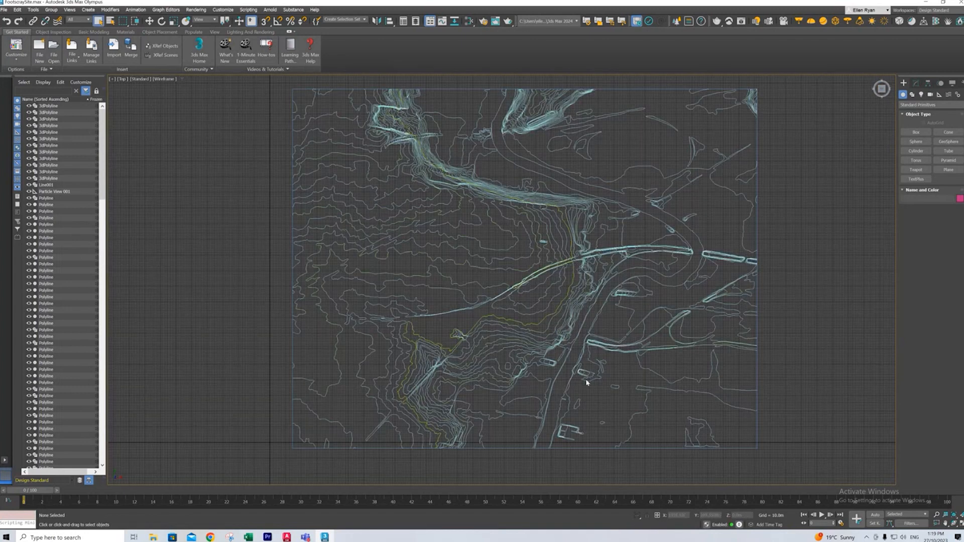
- Select the riverbank contour at the river bend and check its absolute Z height in the Move Transform Type-In
{"action": "scroll", "coordinate": [704, 246], "scroll_direction": "up", "scroll_amount": 3}
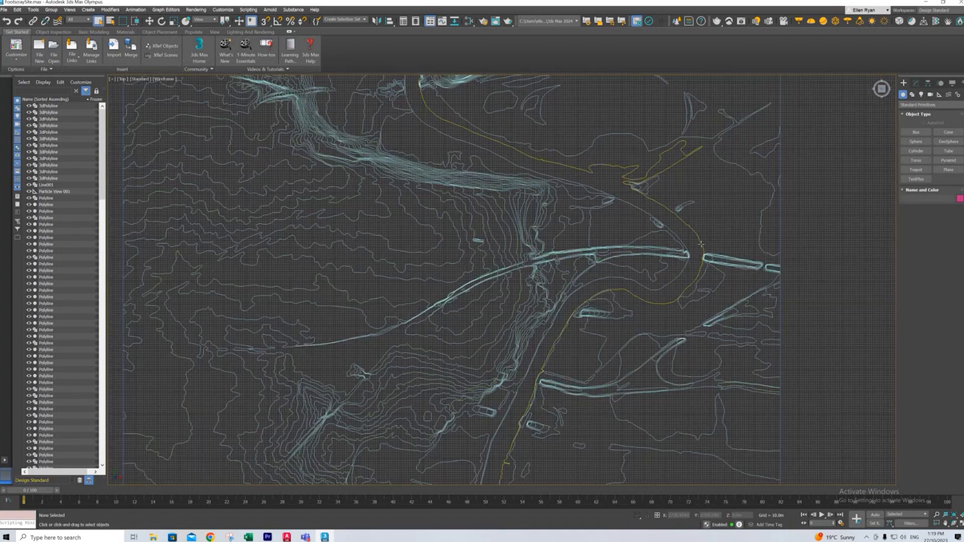
{"action": "left_click", "coordinate": [658, 290]}
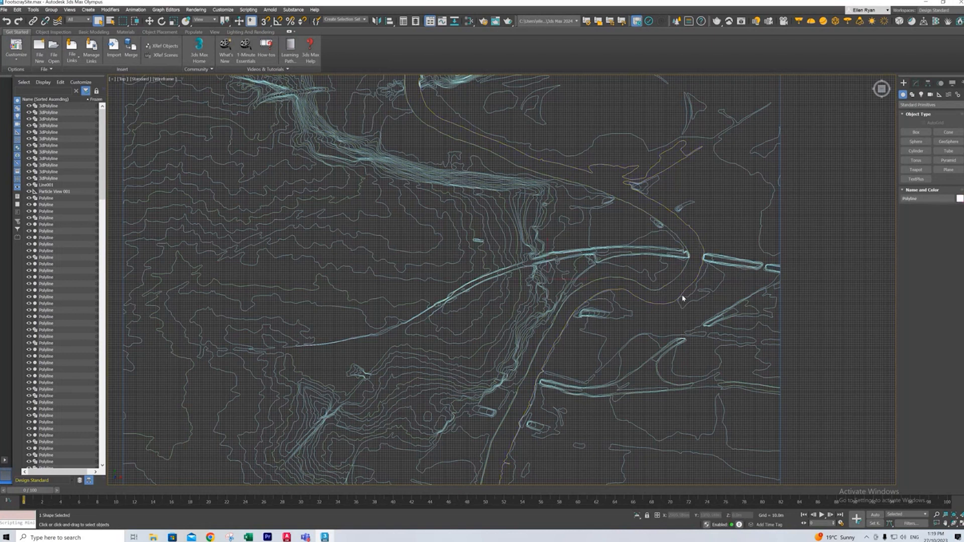
{"action": "right_click", "coordinate": [149, 21]}
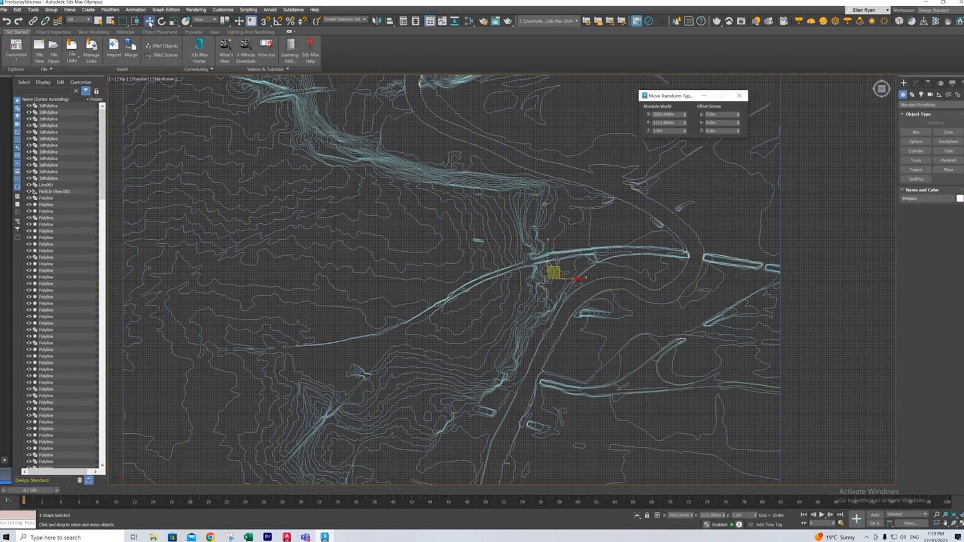
{"action": "left_click", "coordinate": [665, 131]}
{"action": "scroll", "coordinate": [685, 290], "scroll_direction": "up", "scroll_amount": 3}
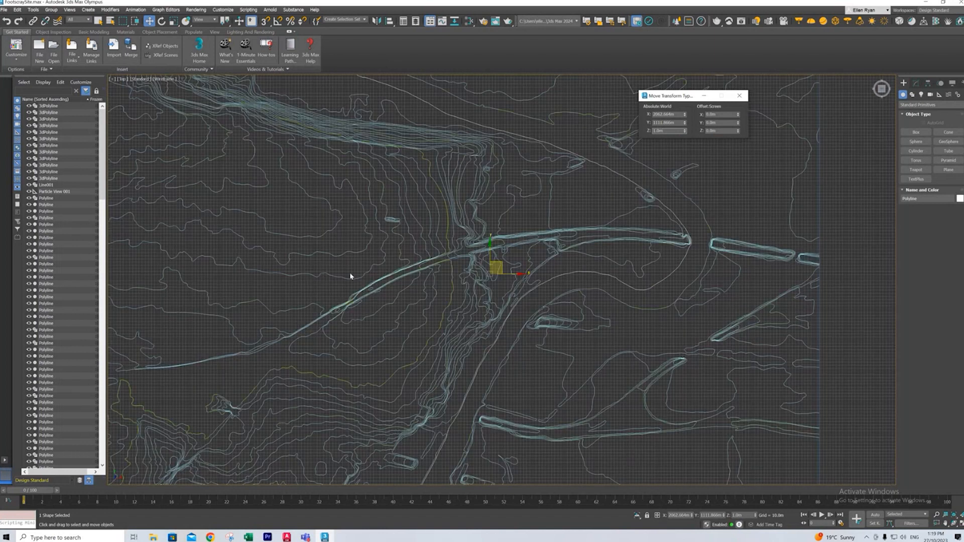
{"action": "left_click", "coordinate": [710, 98]}
{"action": "scroll", "coordinate": [662, 197], "scroll_direction": "down", "scroll_amount": 3}
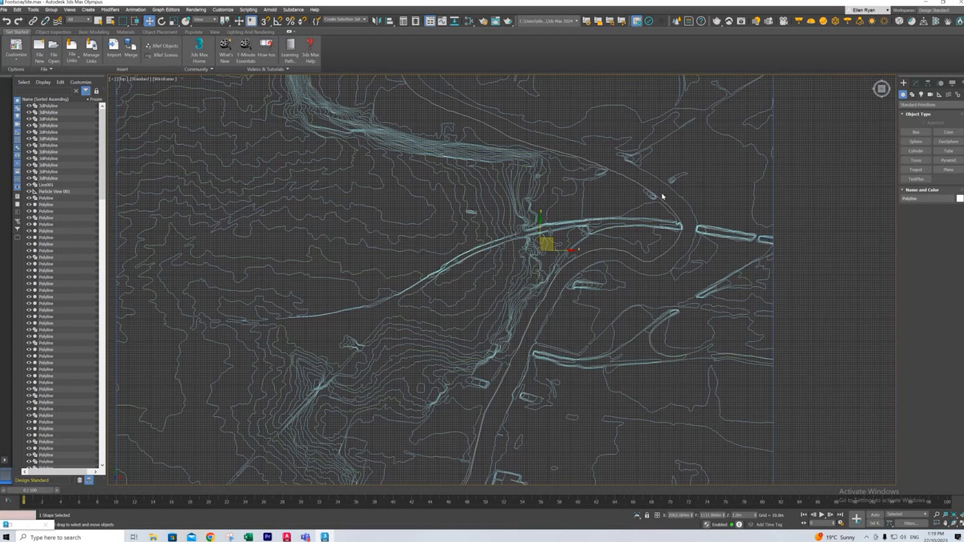
{"action": "scroll", "coordinate": [558, 255], "scroll_direction": "down", "scroll_amount": 2}
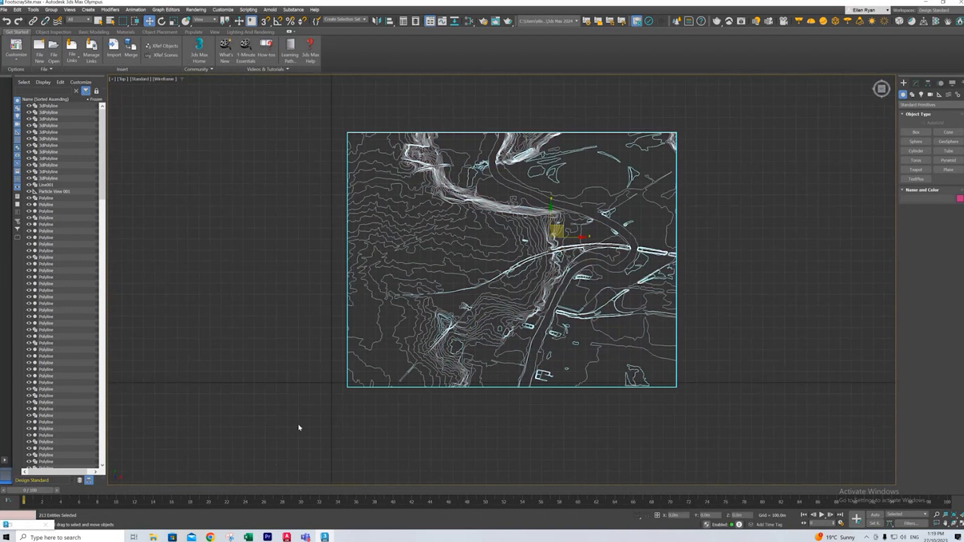
- Select all contours and inspect their local X, Y and Z scale fields in the Scale Transform Type-In, then clear the selection
{"action": "key", "text": "ctrl+a"}
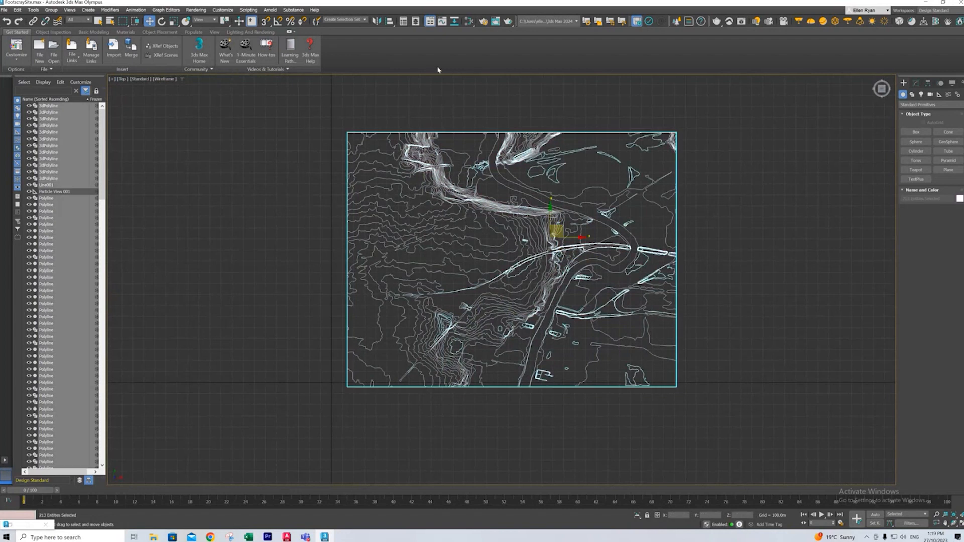
{"action": "right_click", "coordinate": [174, 23]}
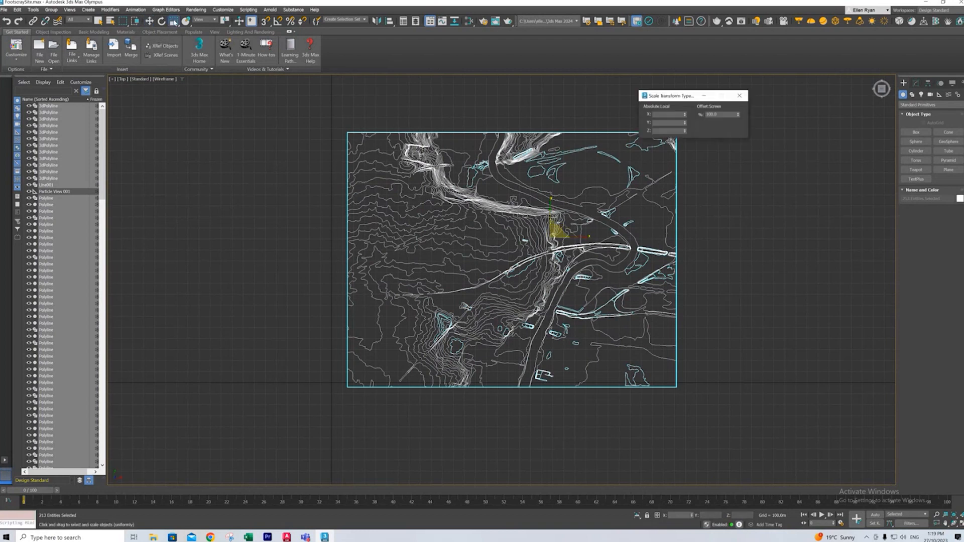
{"action": "left_click_drag", "start_coordinate": [693, 95], "coordinate": [751, 141]}
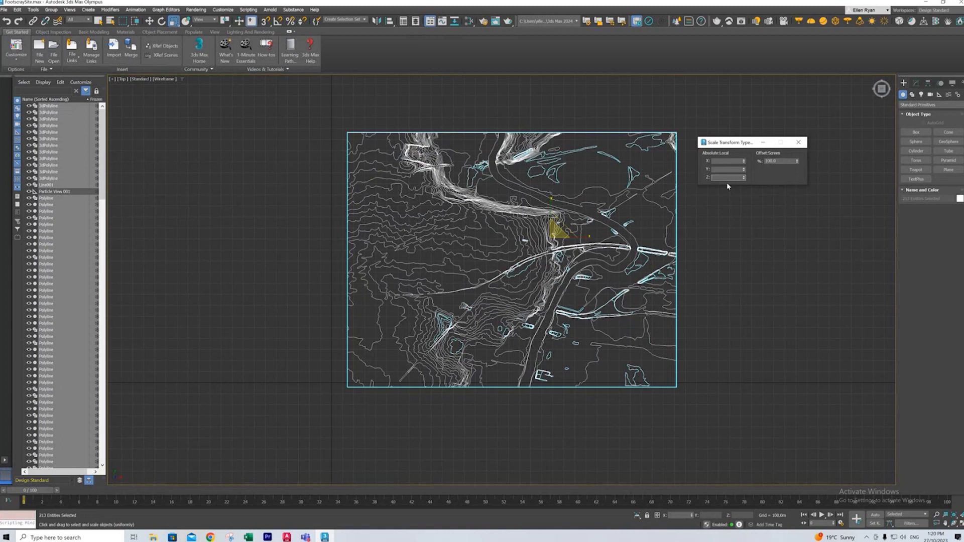
{"action": "left_click", "coordinate": [724, 162]}
{"action": "mouse_move", "coordinate": [211, 537]}
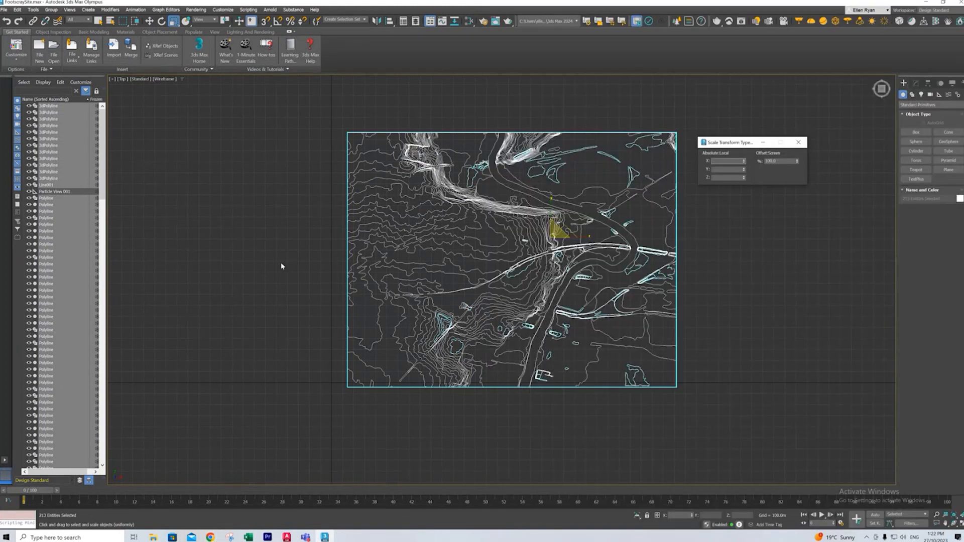
{"action": "left_click", "coordinate": [263, 271]}
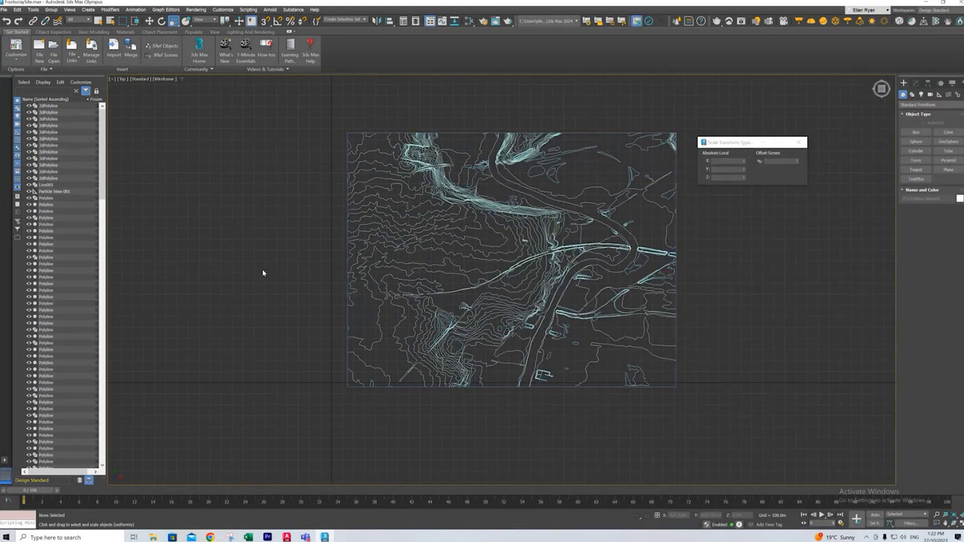
- Measure in VicPlan the straight-line distance between the facing contours at the west and east ends of the Flemington racecourse area
{"action": "scroll", "coordinate": [625, 150], "scroll_direction": "up", "scroll_amount": 3}
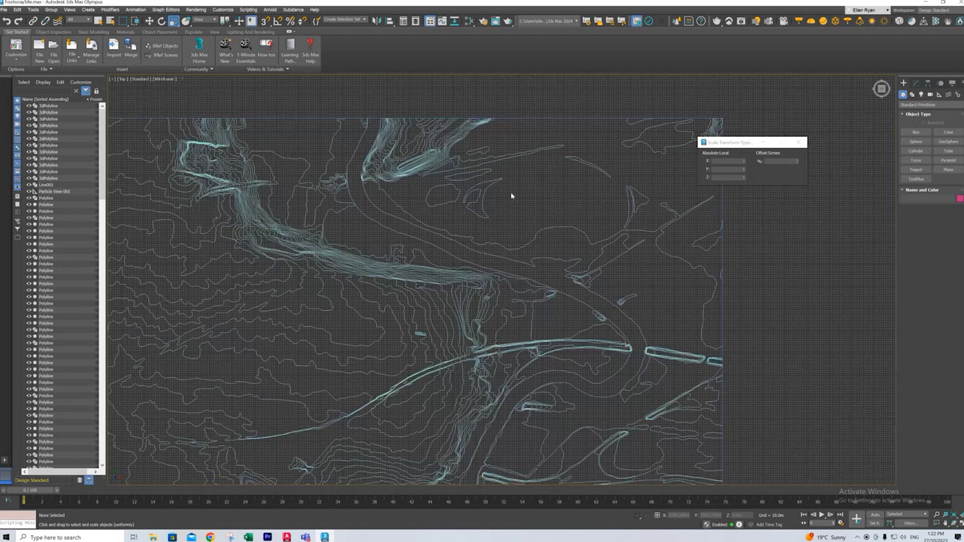
{"action": "left_click", "coordinate": [210, 536]}
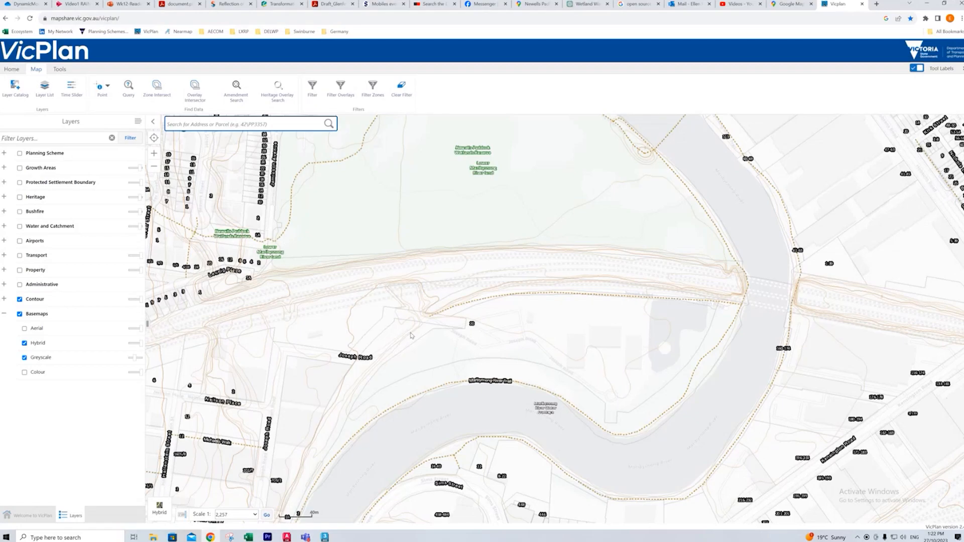
{"action": "left_click_drag", "start_coordinate": [567, 210], "coordinate": [573, 377]}
{"action": "left_click_drag", "start_coordinate": [534, 252], "coordinate": [647, 421]}
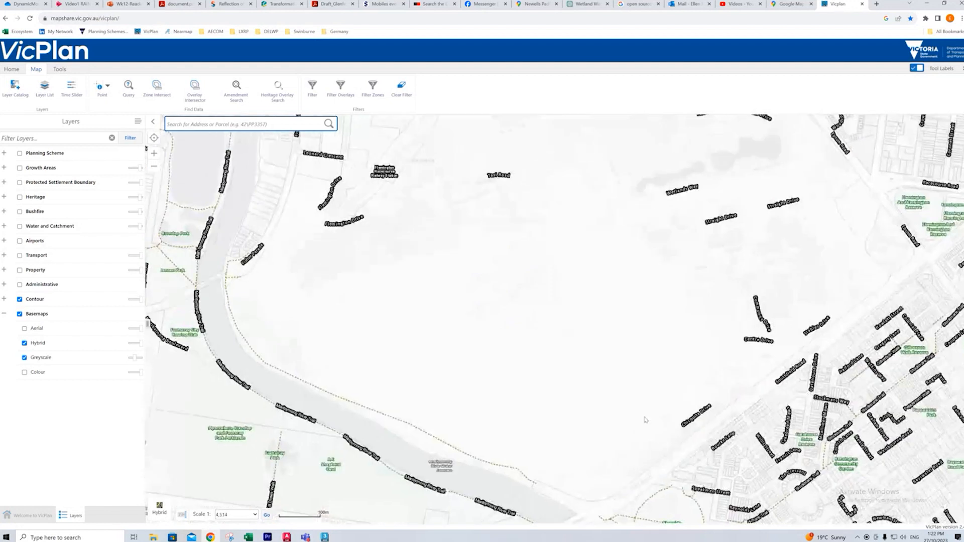
{"action": "scroll", "coordinate": [583, 409], "scroll_direction": "up", "scroll_amount": 1}
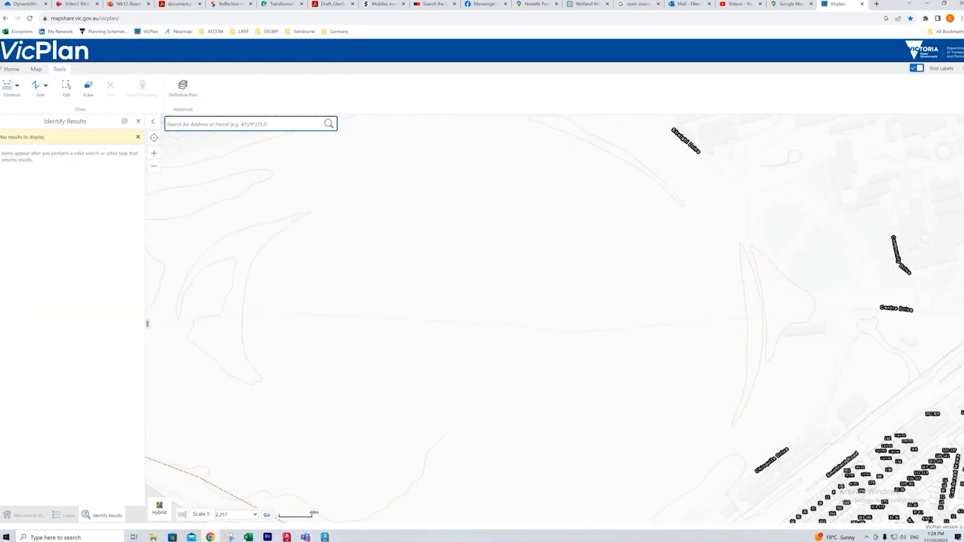
{"action": "left_click", "coordinate": [8, 86]}
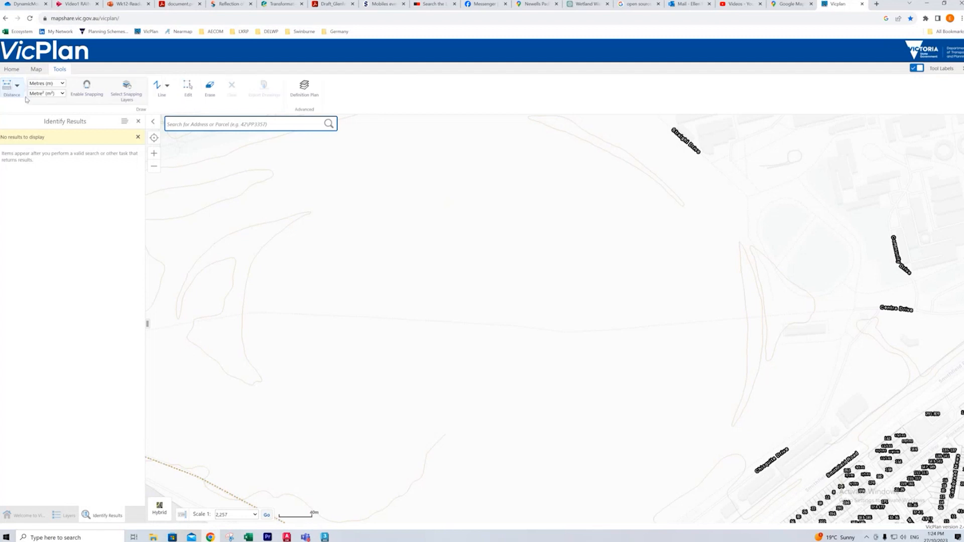
{"action": "left_click", "coordinate": [244, 306]}
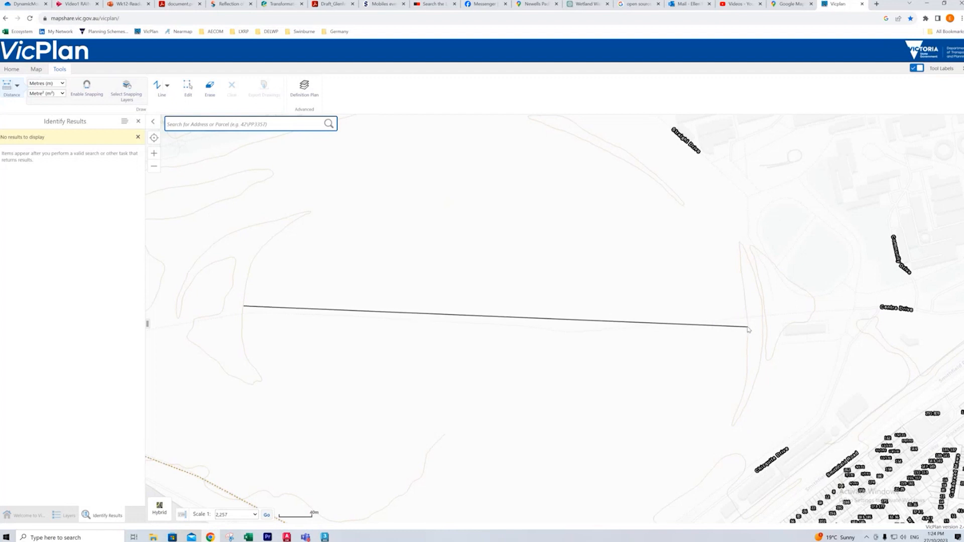
{"action": "double_click", "coordinate": [749, 326]}
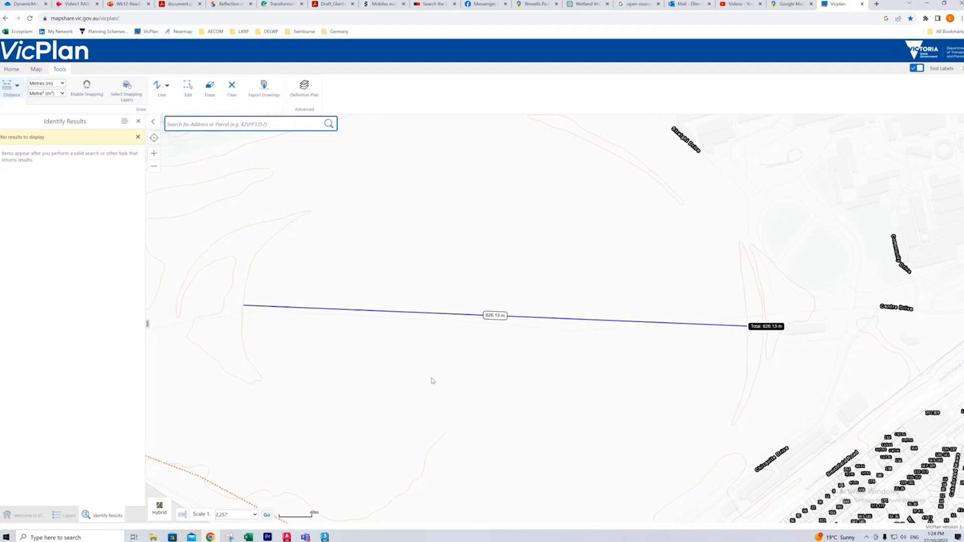
- Measure the distance between the same two racecourse contours in 3ds Max and compare it with the VicPlan measurement
{"action": "left_click", "coordinate": [324, 538]}
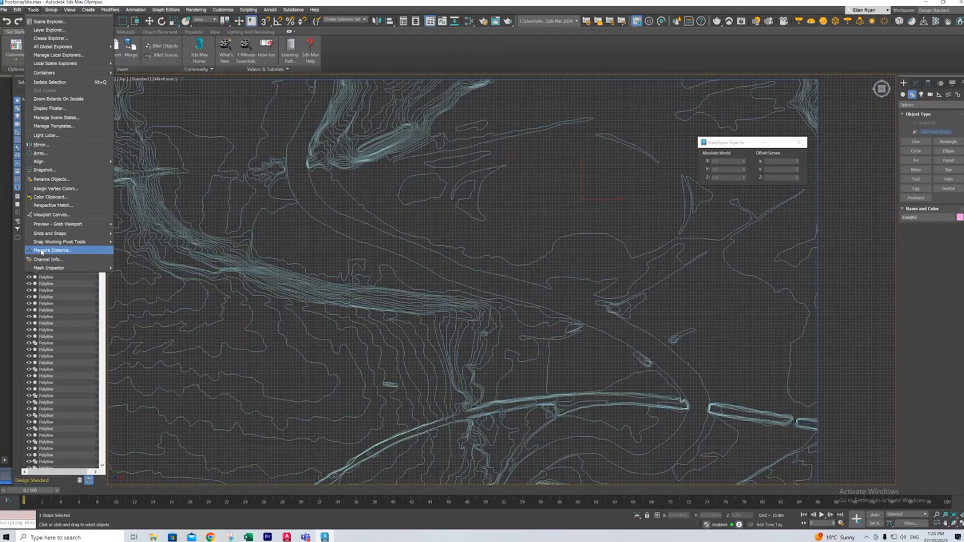
{"action": "left_click", "coordinate": [42, 252]}
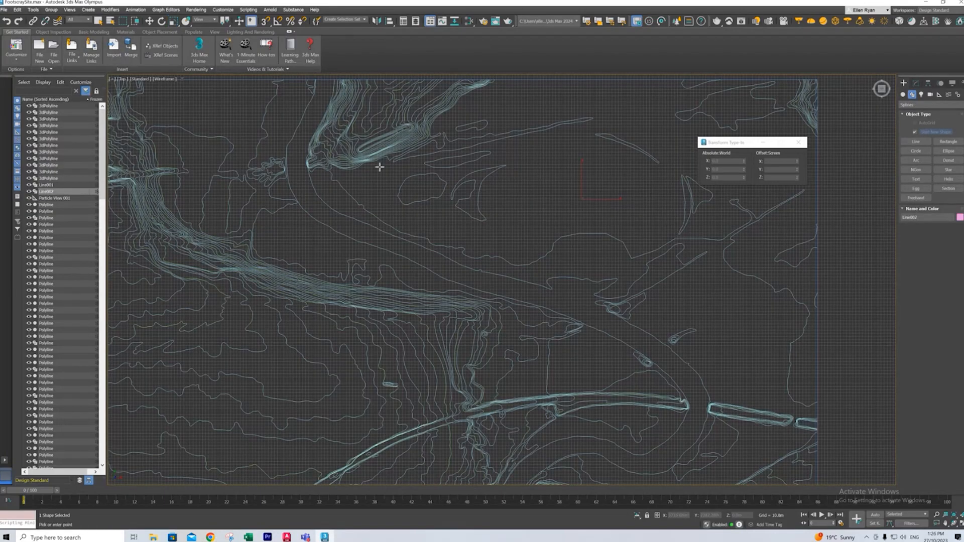
{"action": "left_click", "coordinate": [479, 195]}
{"action": "left_click", "coordinate": [685, 206]}
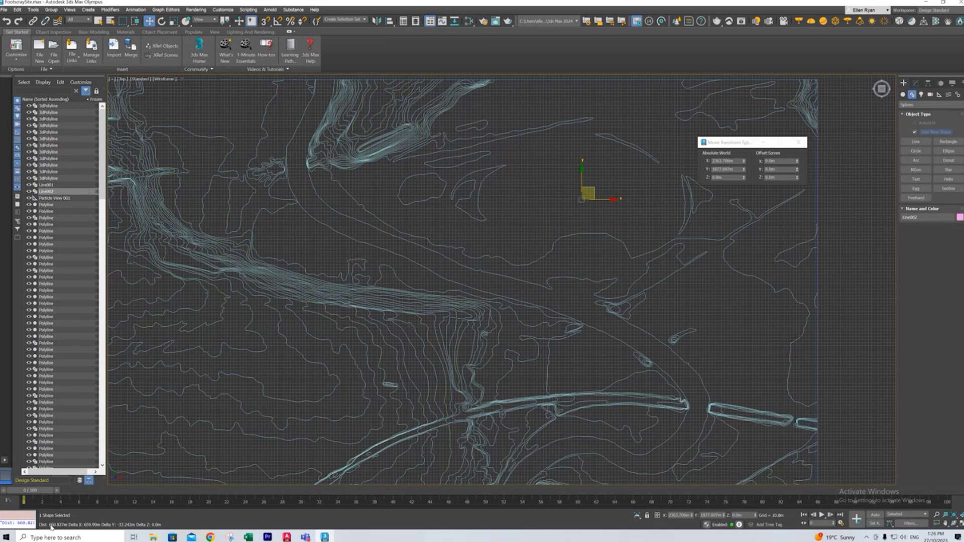
{"action": "left_click", "coordinate": [212, 538]}
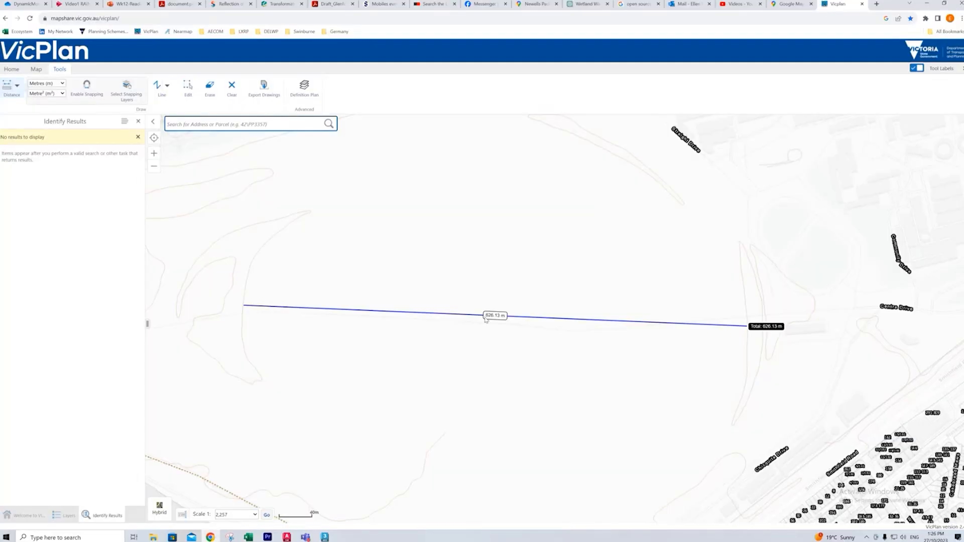
{"action": "left_click", "coordinate": [928, 4]}
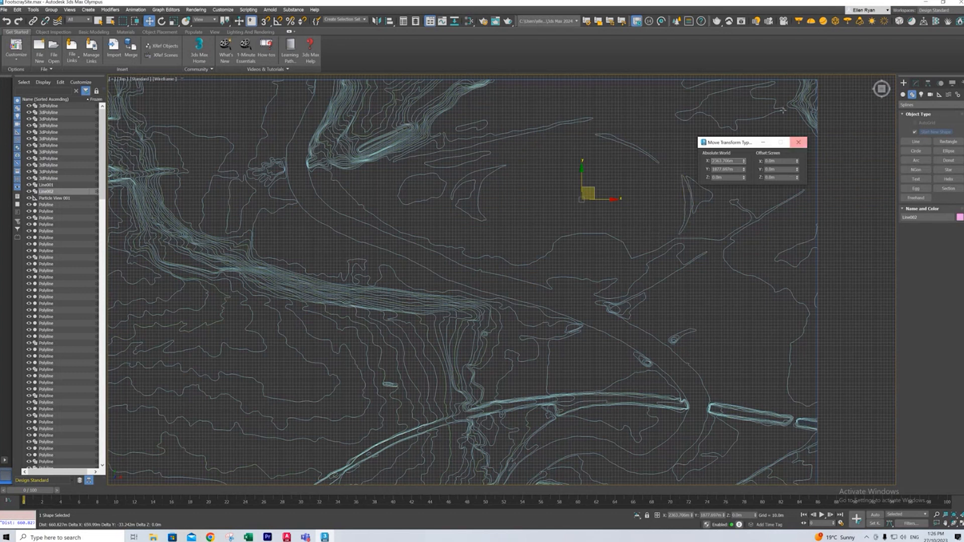
- Try scaling all contours to 98 percent in local X and Y with the Scale Transform Type-In
{"action": "left_click", "coordinate": [583, 216]}
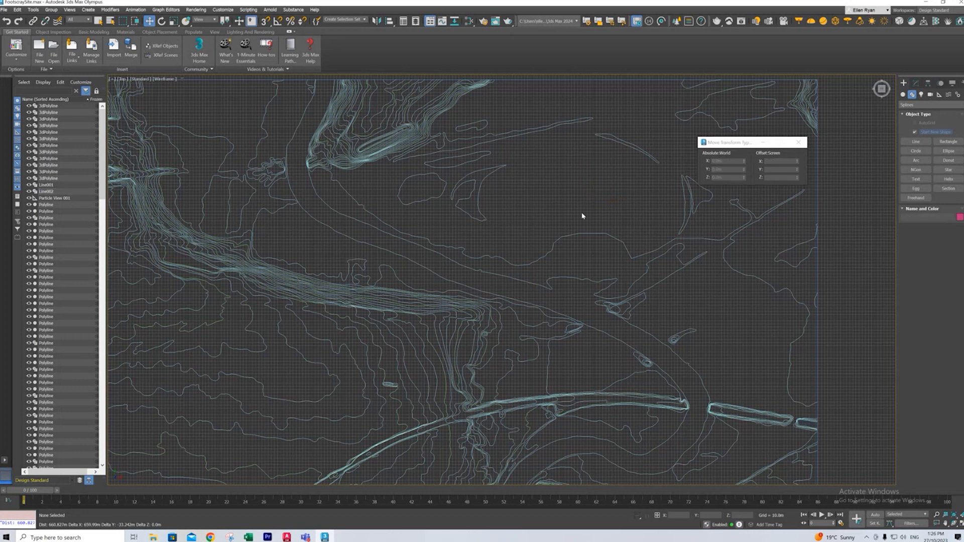
{"action": "scroll", "coordinate": [424, 229], "scroll_direction": "down", "scroll_amount": 6}
{"action": "key", "text": "ctrl+a"}
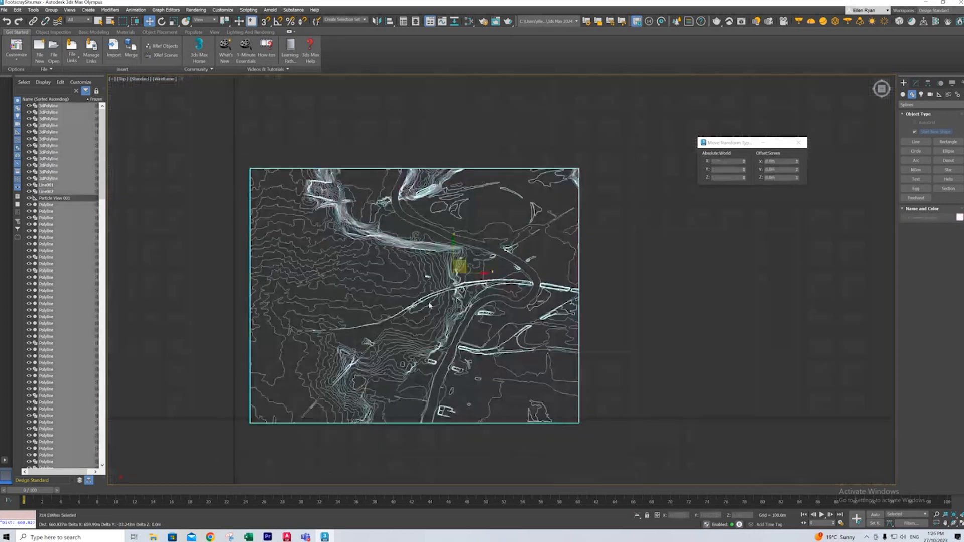
{"action": "scroll", "coordinate": [495, 235], "scroll_direction": "up", "scroll_amount": 3}
{"action": "left_click_drag", "start_coordinate": [732, 144], "coordinate": [697, 160]}
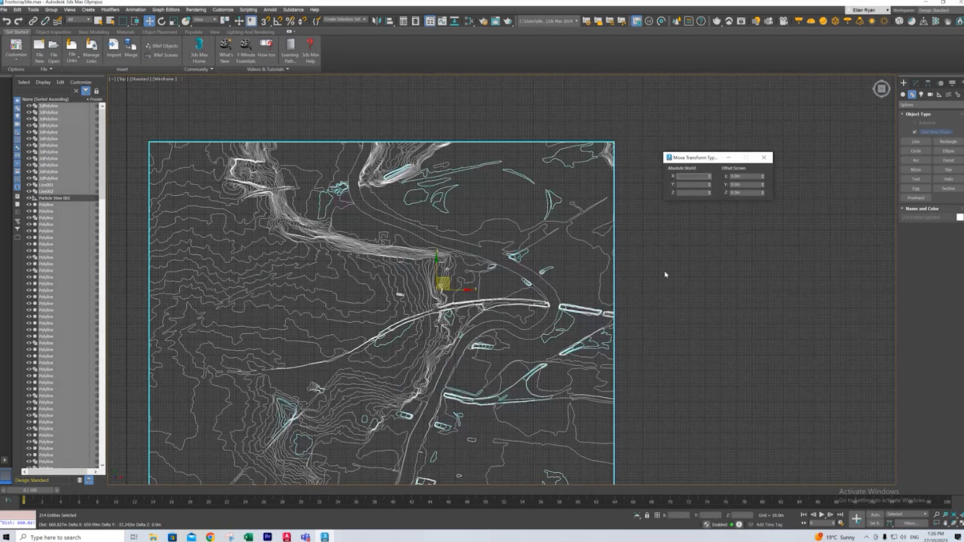
{"action": "key", "text": "r"}
{"action": "key", "text": "z"}
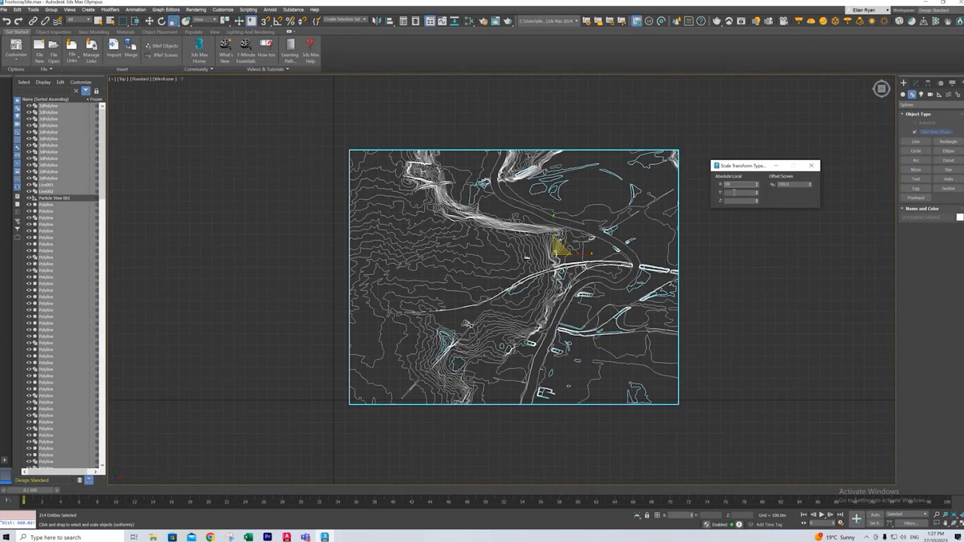
{"action": "left_click", "coordinate": [734, 193]}
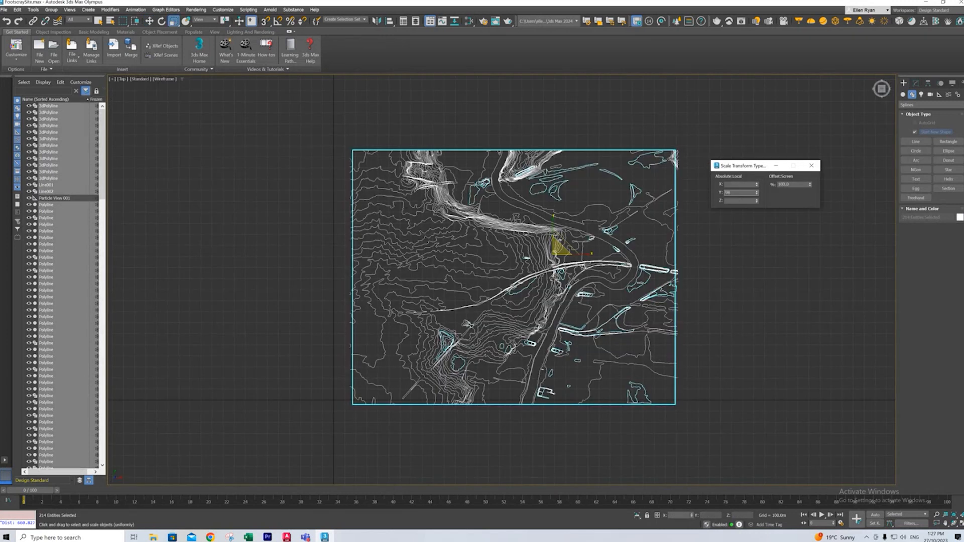
{"action": "type", "text": "98"}
{"action": "key", "text": "Return"}
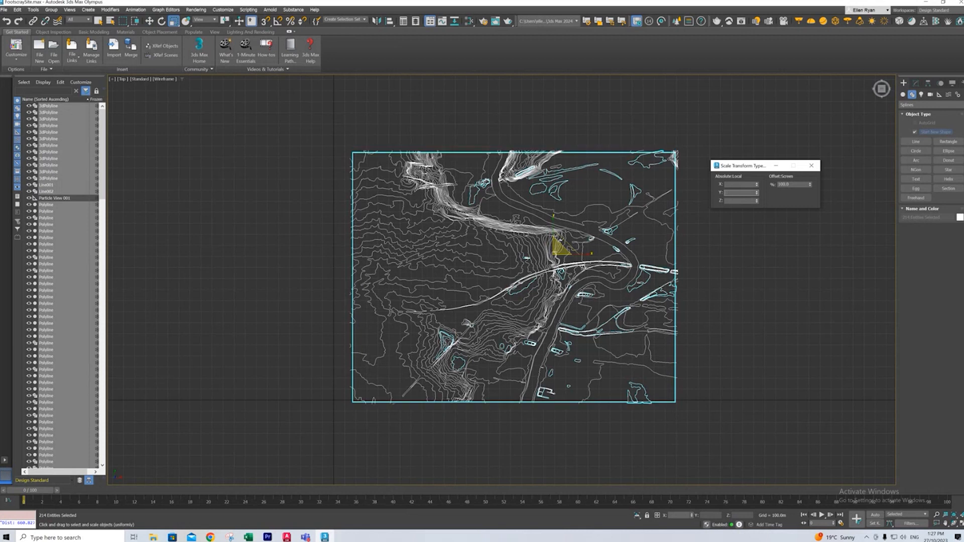
- Clear the selection and inspect the stacked contour heights in the Front view, then return to the Top view
{"action": "left_click", "coordinate": [567, 209]}
{"action": "left_click", "coordinate": [881, 98]}
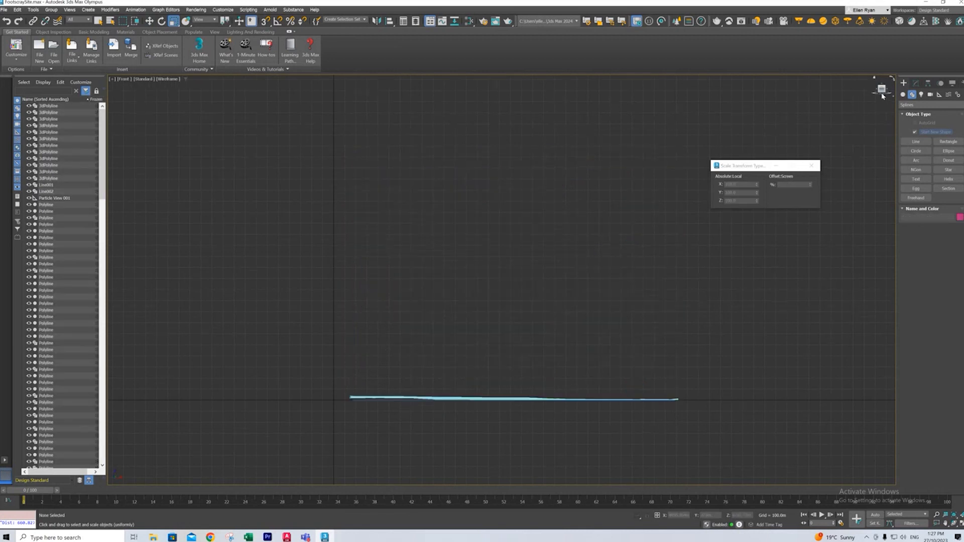
{"action": "scroll", "coordinate": [571, 390], "scroll_direction": "up", "scroll_amount": 5}
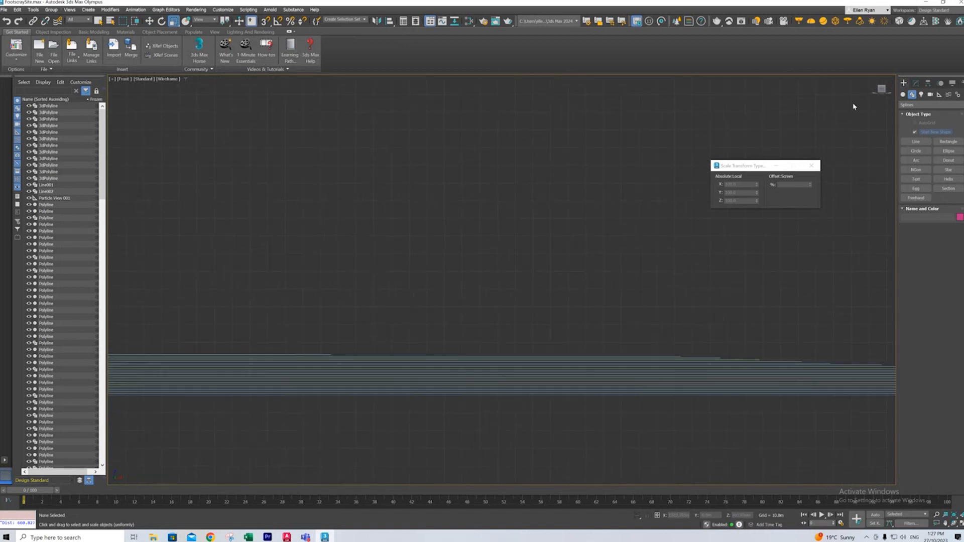
{"action": "left_click", "coordinate": [881, 83]}
- Try scaling all contours to 96 percent in local X and Y, then clear the selection
{"action": "key", "text": "ctrl+a"}
{"action": "key", "text": "z"}
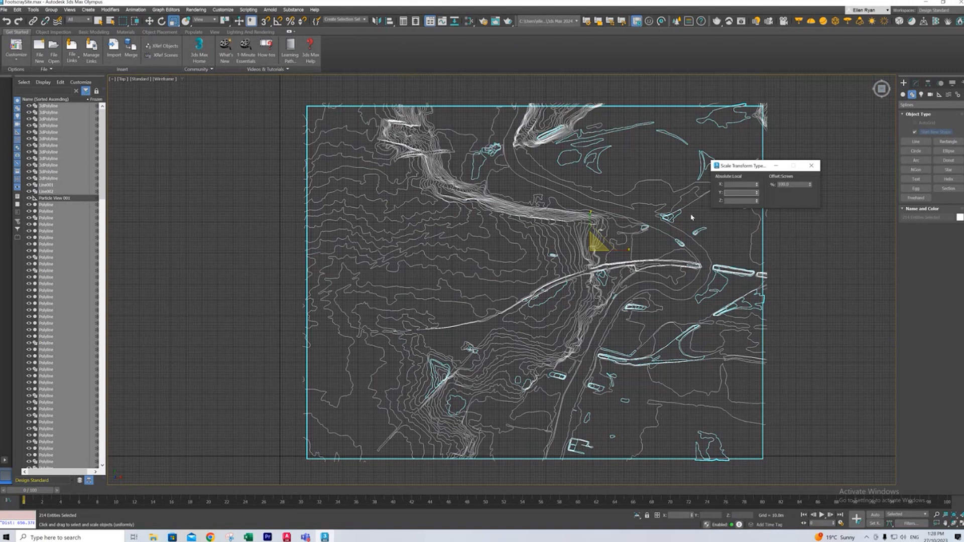
{"action": "left_click_drag", "start_coordinate": [731, 168], "coordinate": [810, 177]}
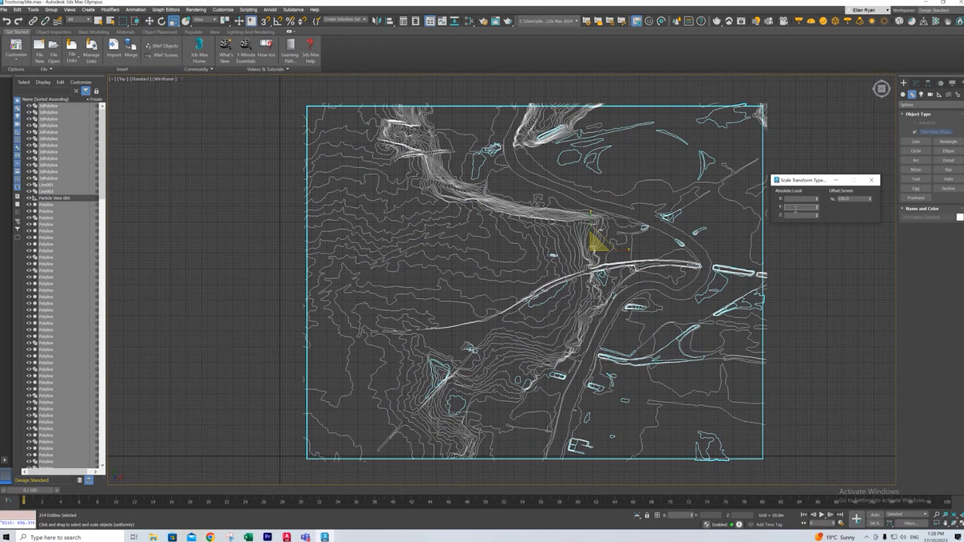
{"action": "left_click", "coordinate": [794, 200]}
{"action": "key", "text": "Return"}
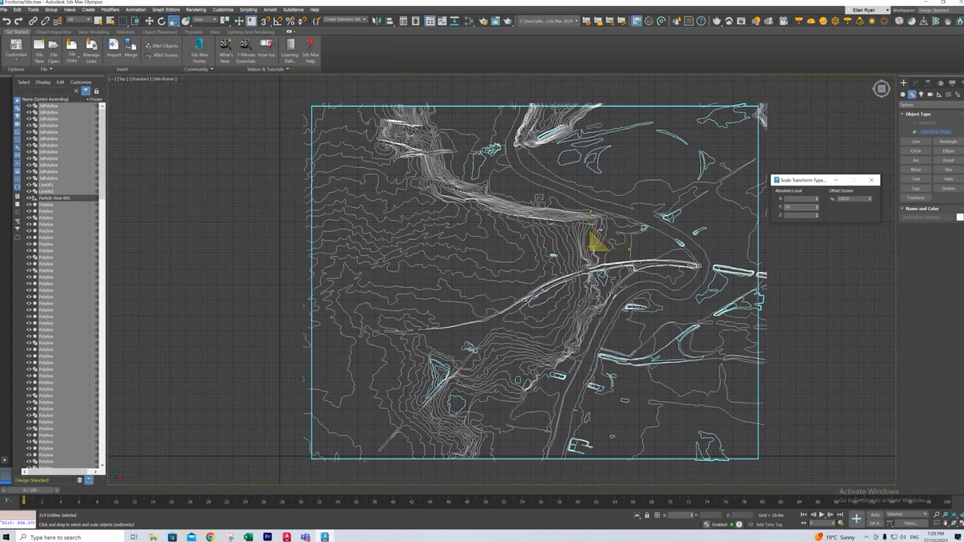
{"action": "key", "text": "Return"}
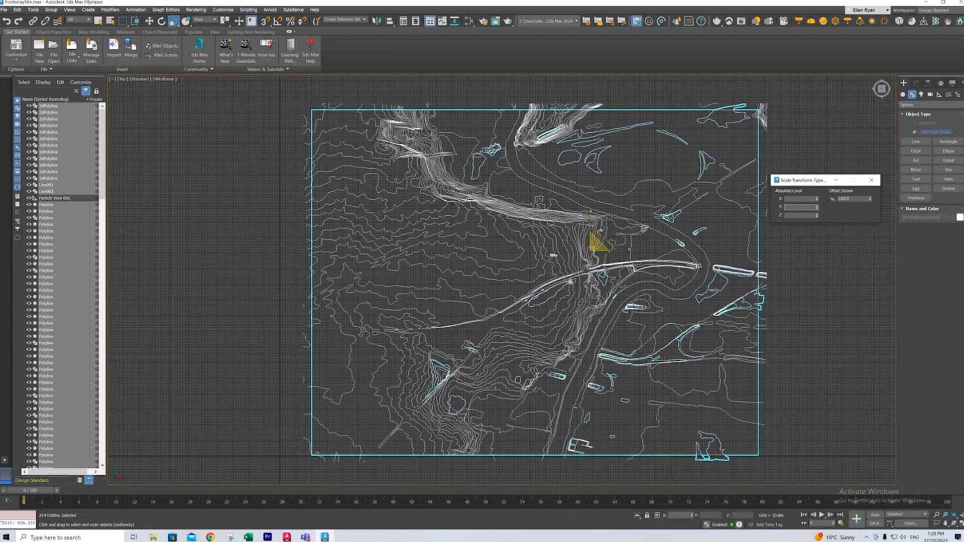
{"action": "left_click", "coordinate": [795, 355]}
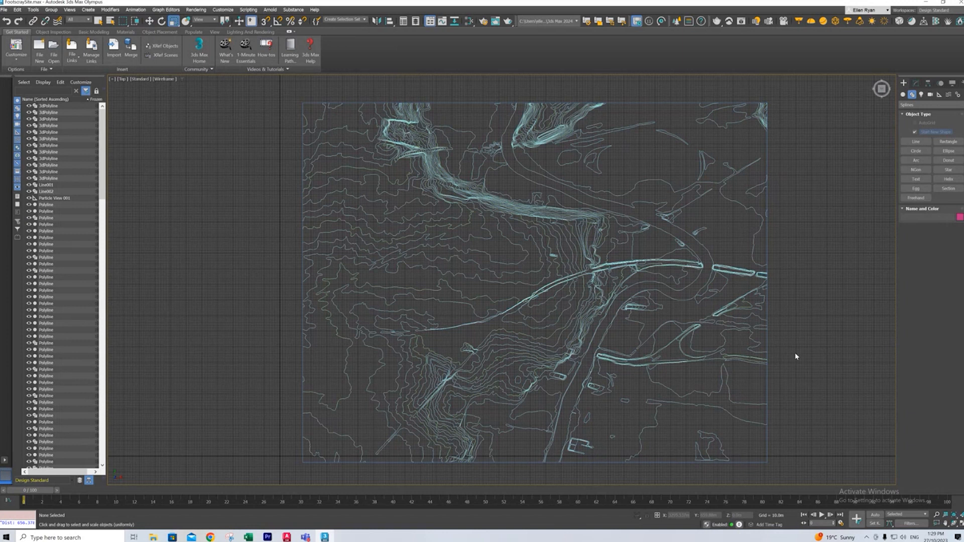